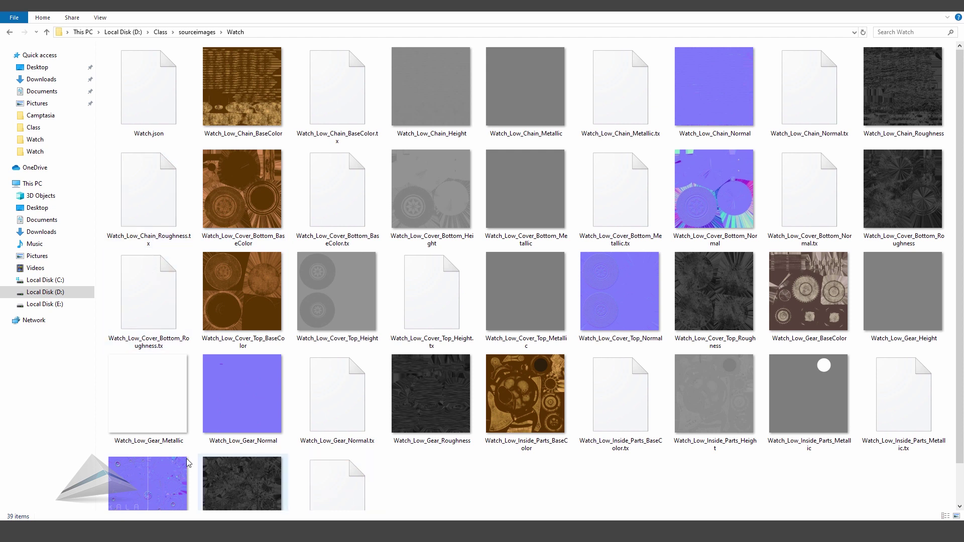
# Review the watch chain's height, metallic, normal and roughness maps among the exported textures in the Watch folder.
pyautogui.click(264, 83)
pyautogui.click(422, 103)
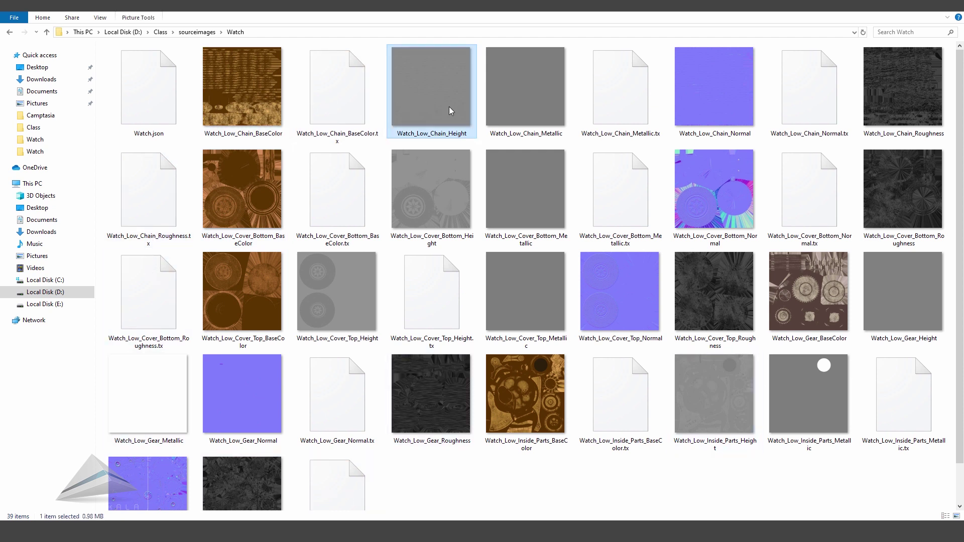
pyautogui.click(530, 107)
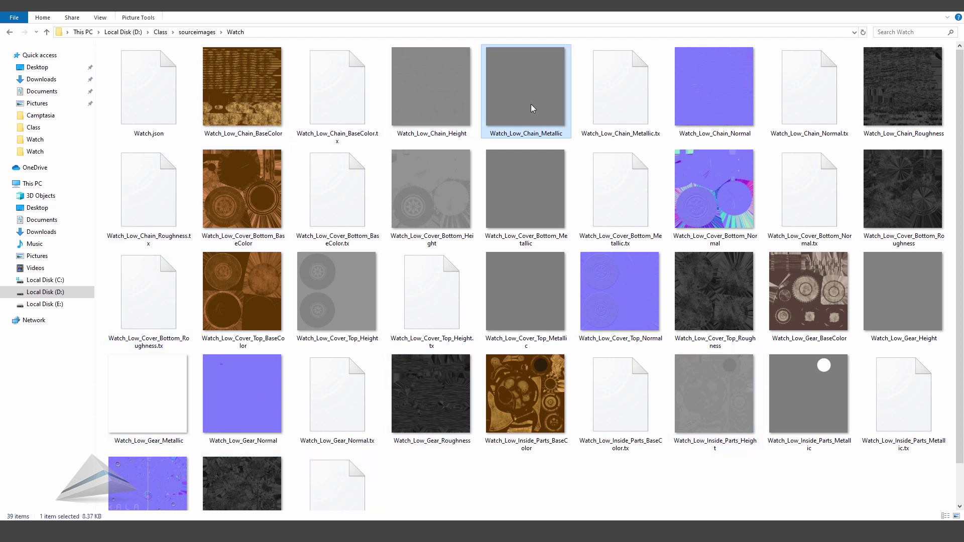
pyautogui.click(706, 102)
pyautogui.click(877, 109)
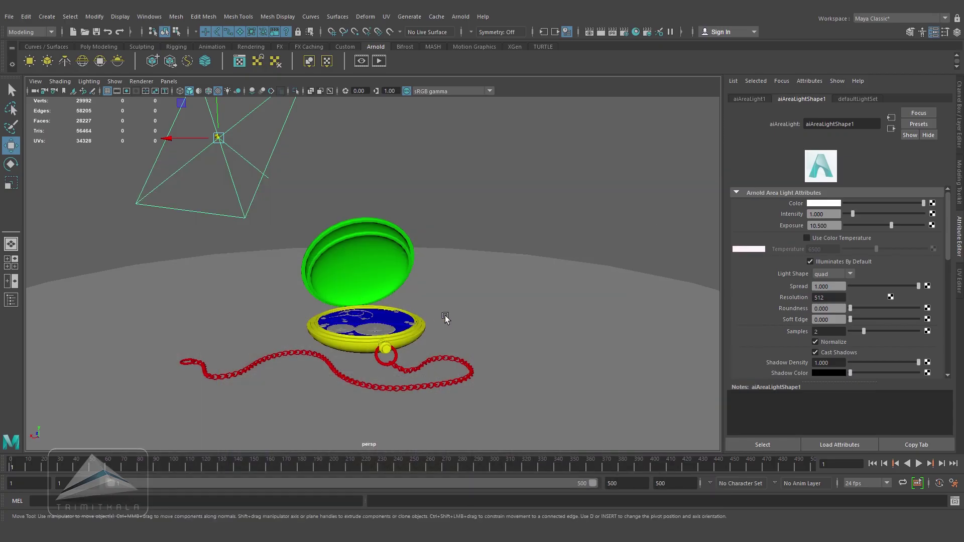
# Switch to Maya and inspect the watch model's top cover, bottom cover, internal parts and chain meshes.
pyautogui.keyDown('alt'); pyautogui.moveTo(444, 315); pyautogui.dragTo(469, 304, button='right'); pyautogui.keyUp('alt')
pyautogui.keyDown('alt'); pyautogui.moveTo(469, 303); pyautogui.dragTo(476, 283, button='middle'); pyautogui.keyUp('alt')
pyautogui.keyDown('alt'); pyautogui.moveTo(476, 285); pyautogui.dragTo(472, 282); pyautogui.keyUp('alt')
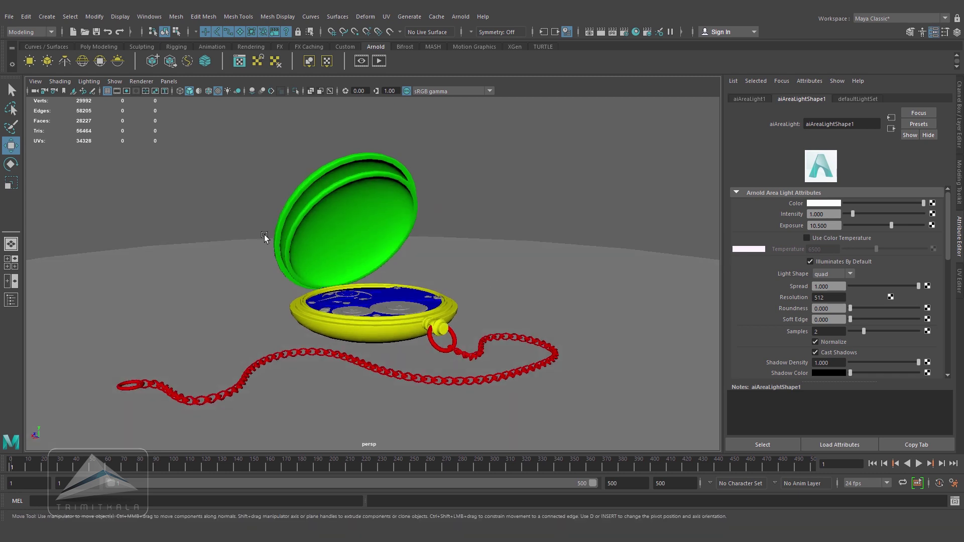
pyautogui.click(278, 195)
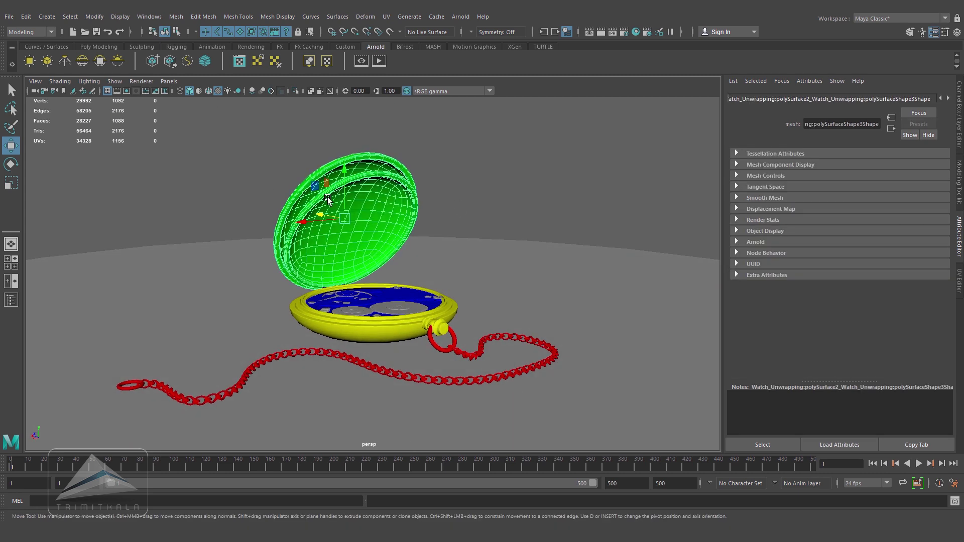
pyautogui.click(404, 332)
pyautogui.keyDown('alt'); pyautogui.moveTo(454, 322); pyautogui.dragTo(463, 335); pyautogui.keyUp('alt')
pyautogui.keyDown('alt'); pyautogui.moveTo(463, 333); pyautogui.dragTo(533, 338, button='right'); pyautogui.keyUp('alt')
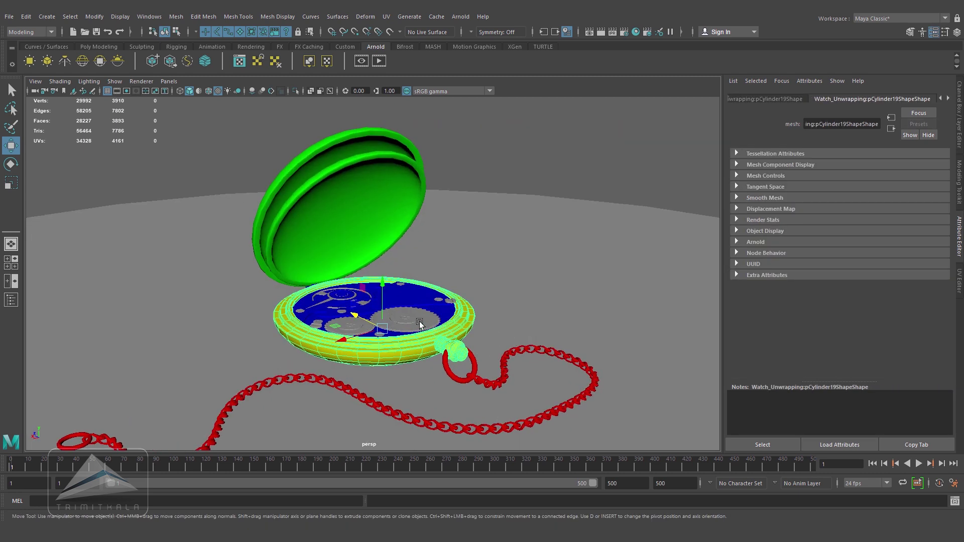
pyautogui.click(417, 295)
pyautogui.click(472, 376)
pyautogui.keyDown('alt'); pyautogui.moveTo(556, 357); pyautogui.dragTo(475, 318); pyautogui.keyUp('alt')
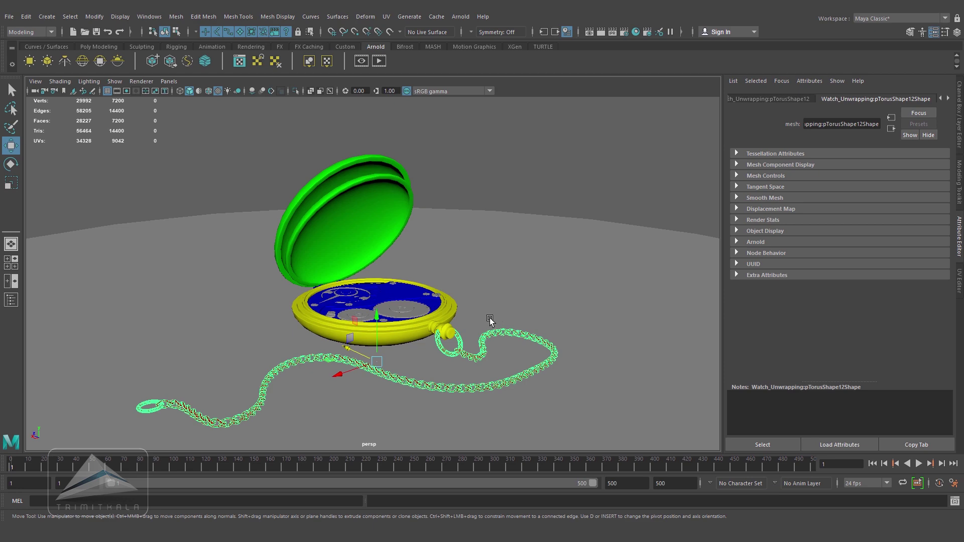
# Examine the ground disc beneath the watch and the Arnold area light above it.
pyautogui.scroll(-2, 549, 284)
pyautogui.scroll(-2, 341, 263)
pyautogui.keyDown('alt'); pyautogui.moveTo(341, 262); pyautogui.dragTo(484, 290); pyautogui.keyUp('alt')
pyautogui.click(528, 368)
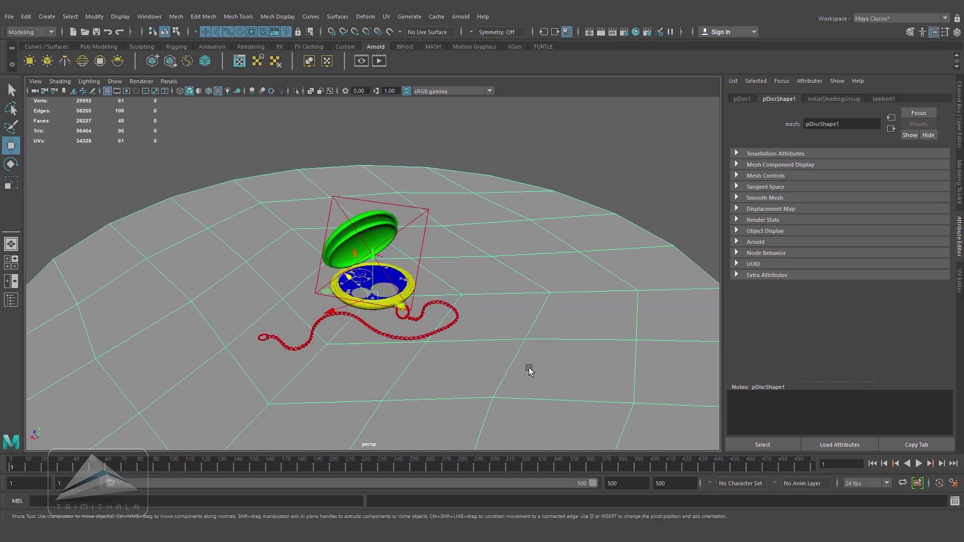
pyautogui.keyDown('alt'); pyautogui.moveTo(428, 344); pyautogui.dragTo(435, 327); pyautogui.keyUp('alt')
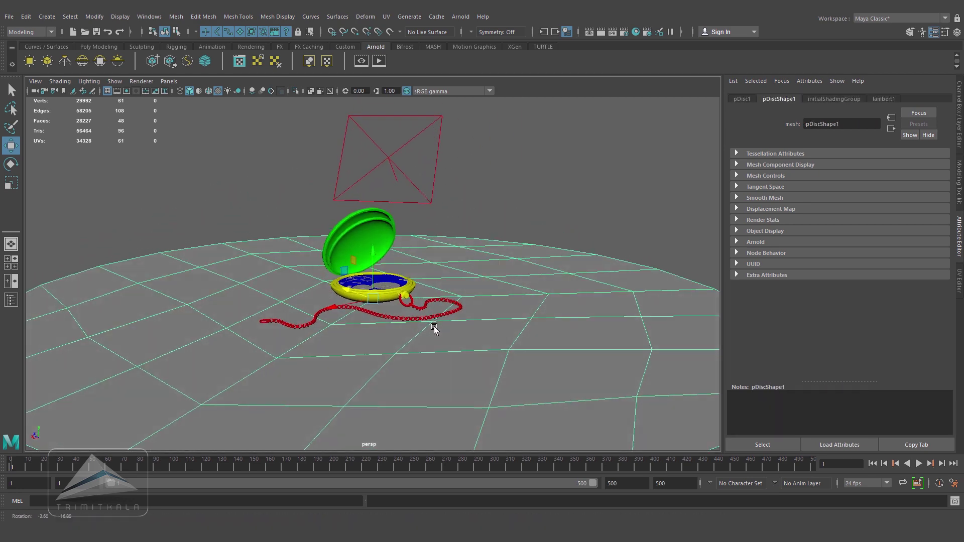
pyautogui.scroll(-3, 445, 322)
pyautogui.keyDown('alt'); pyautogui.moveTo(448, 323); pyautogui.dragTo(445, 349, button='middle'); pyautogui.keyUp('alt')
pyautogui.click(387, 231)
pyautogui.keyDown('alt'); pyautogui.moveTo(433, 294); pyautogui.dragTo(528, 322); pyautogui.keyUp('alt')
pyautogui.scroll(3, 528, 322)
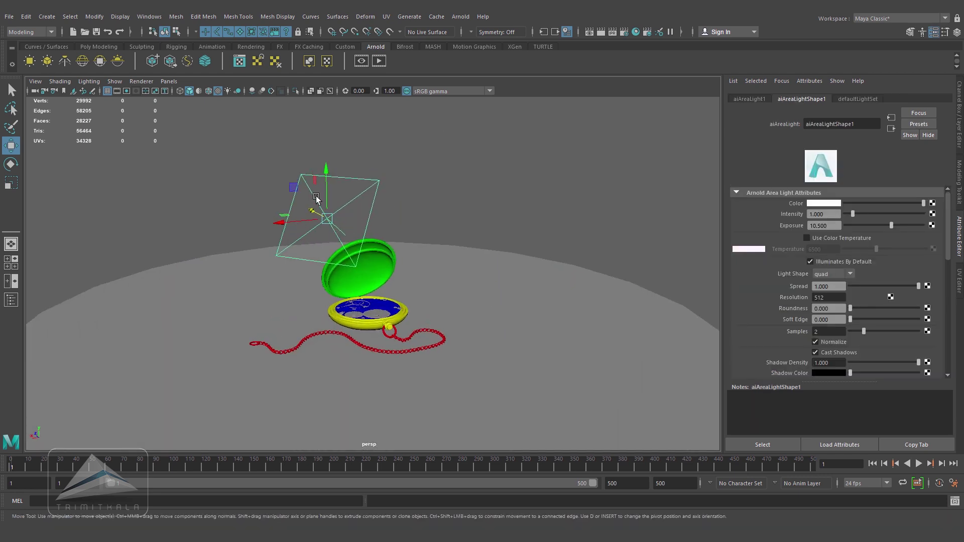
pyautogui.keyDown('alt'); pyautogui.moveTo(437, 321); pyautogui.dragTo(454, 311); pyautogui.keyUp('alt')
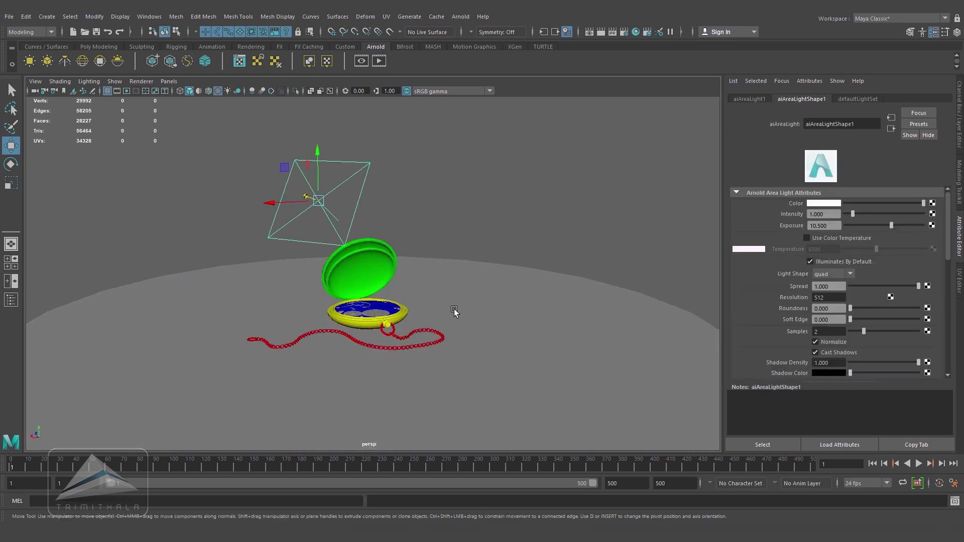
# Map the Arnold sky dome light's color with a file texture and load veranda_2k.hdr from the HDRI folder.
pyautogui.click(572, 191)
pyautogui.keyDown('alt'); pyautogui.moveTo(572, 191); pyautogui.dragTo(318, 270, button='right'); pyautogui.keyUp('alt')
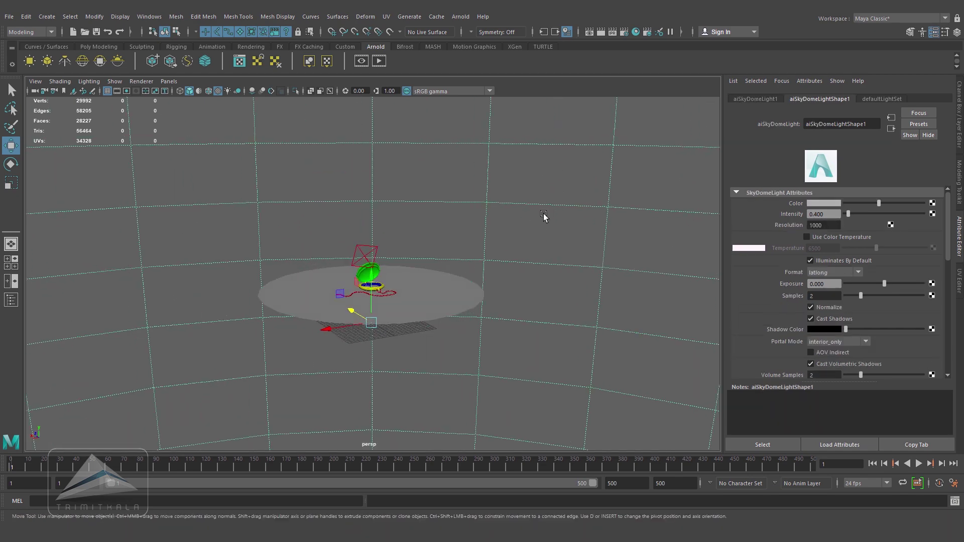
pyautogui.keyDown('alt'); pyautogui.moveTo(512, 254); pyautogui.dragTo(583, 280); pyautogui.keyUp('alt')
pyautogui.scroll(4, 583, 282)
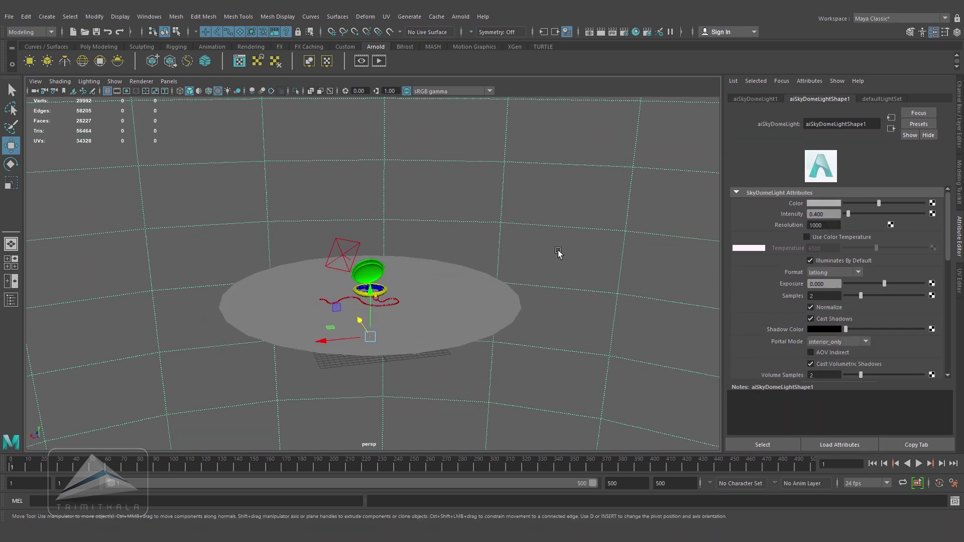
pyautogui.scroll(2, 602, 276)
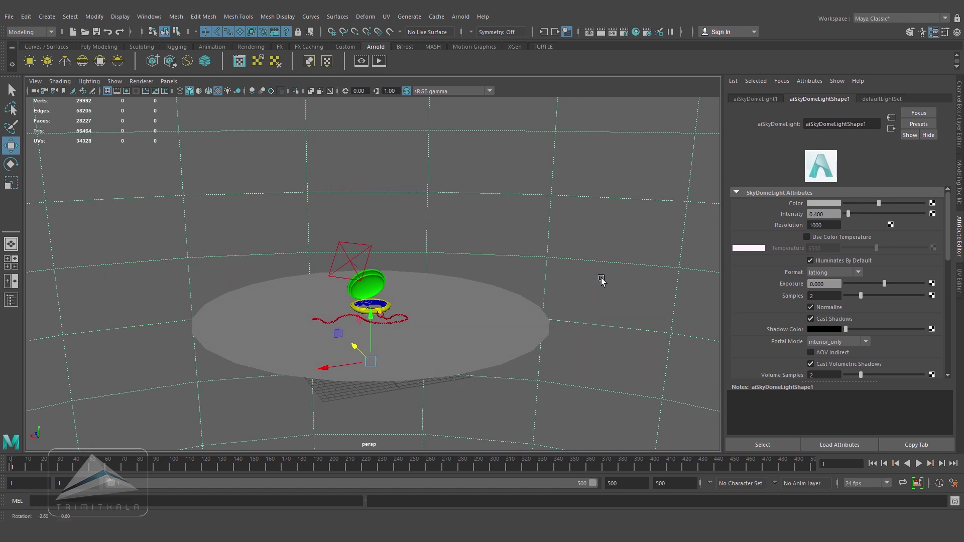
pyautogui.click(932, 203)
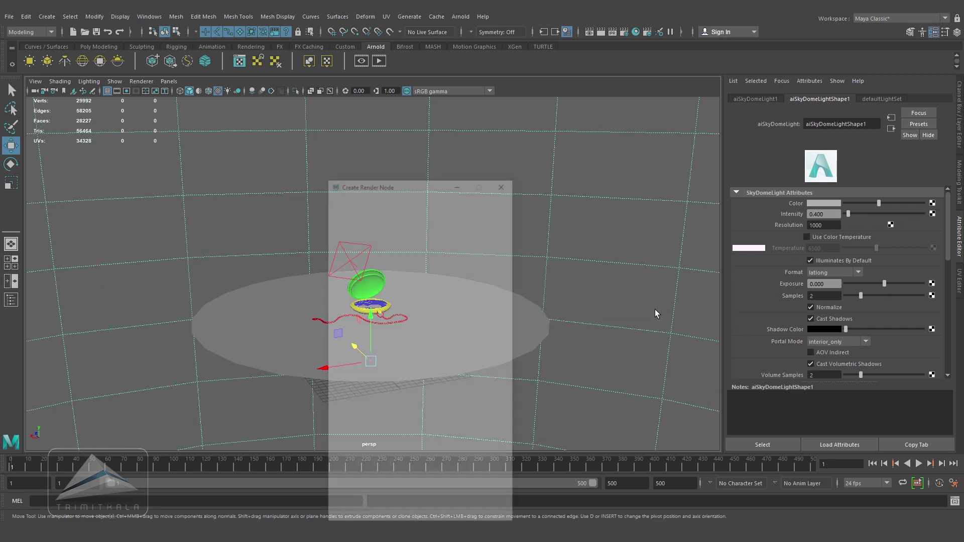
pyautogui.click(417, 265)
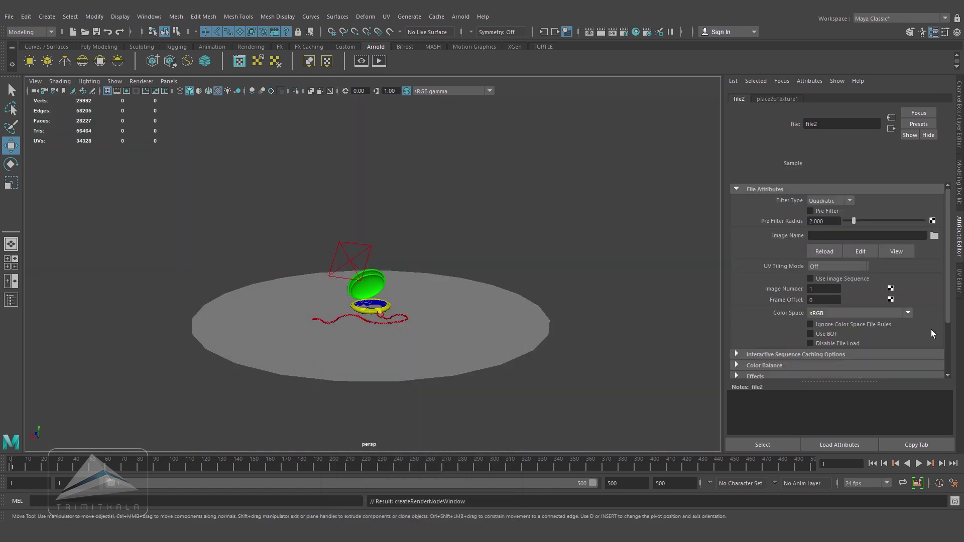
pyautogui.click(256, 337)
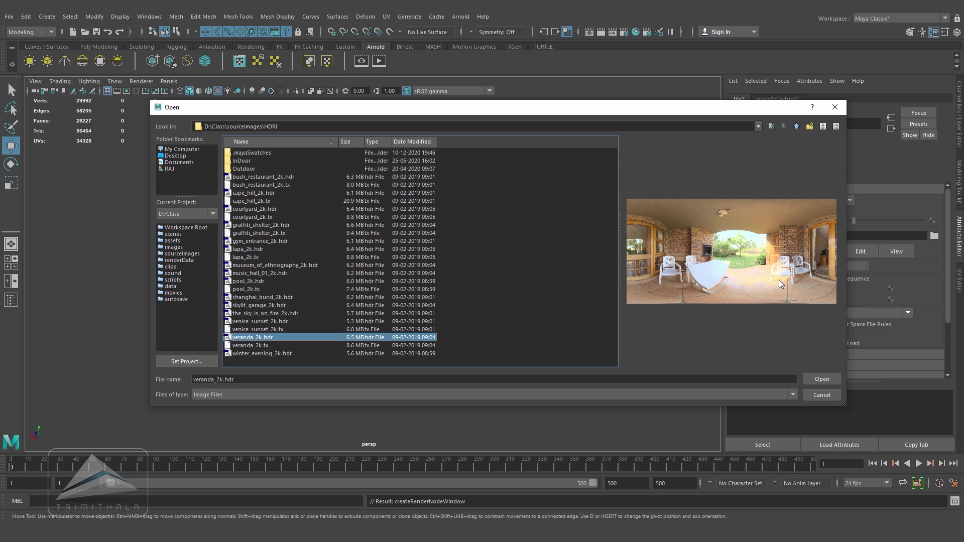
pyautogui.click(822, 378)
# Frame the watch closer, test-render it through perspShape in Arnold RenderView, and close the render window.
pyautogui.scroll(5, 542, 269)
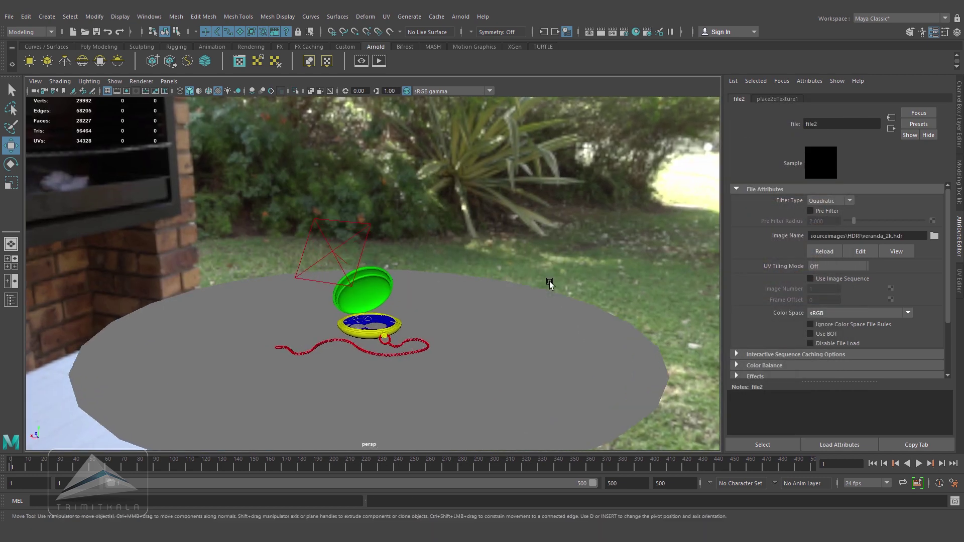
pyautogui.scroll(5, 525, 264)
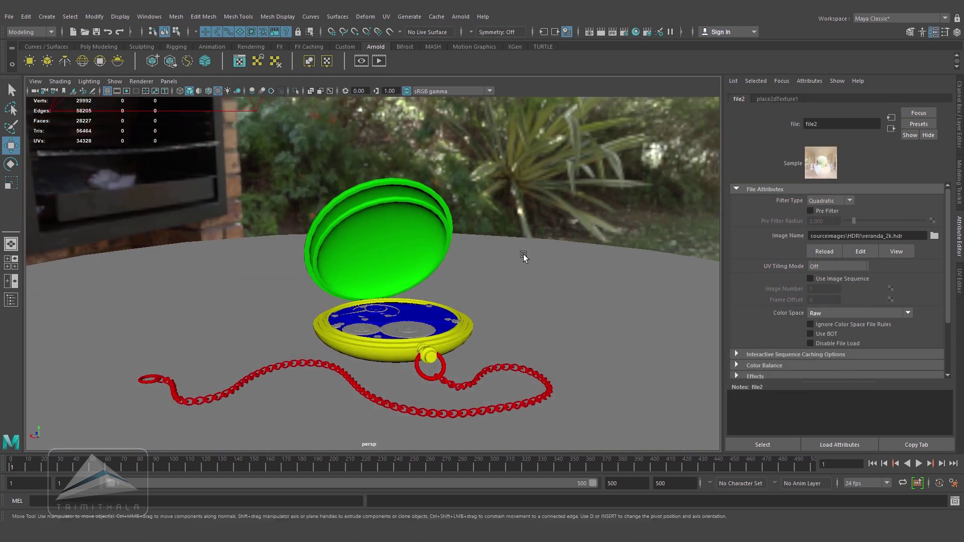
pyautogui.scroll(5, 524, 271)
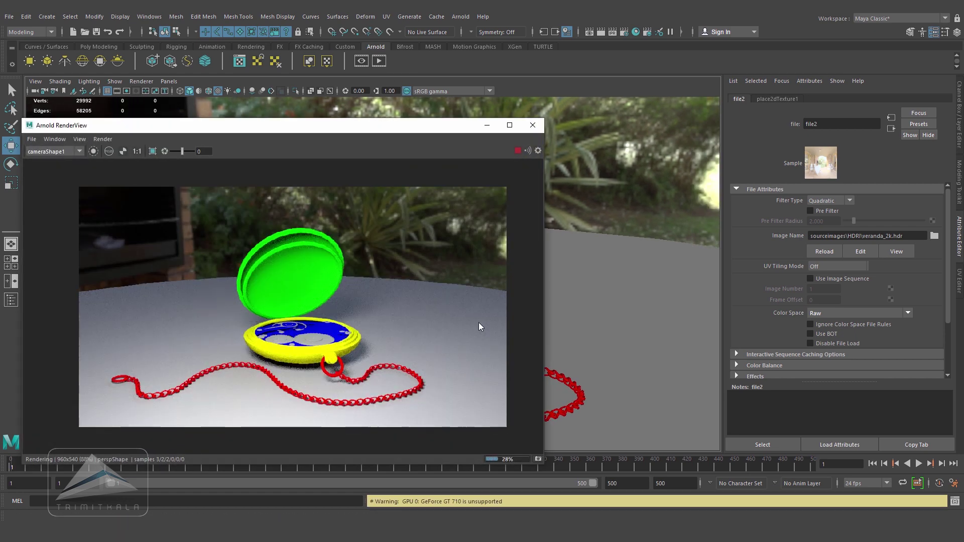
pyautogui.click(71, 152)
pyautogui.click(276, 126)
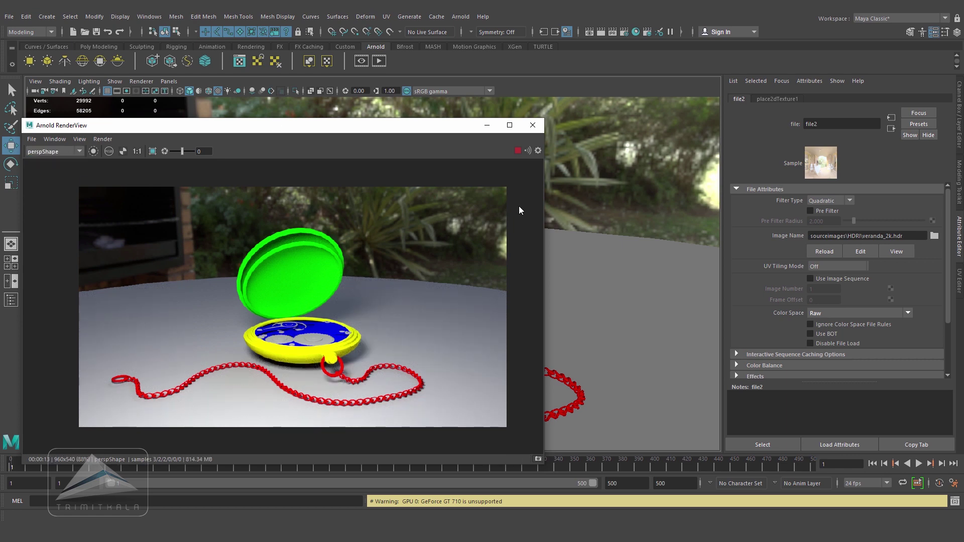
pyautogui.click(533, 126)
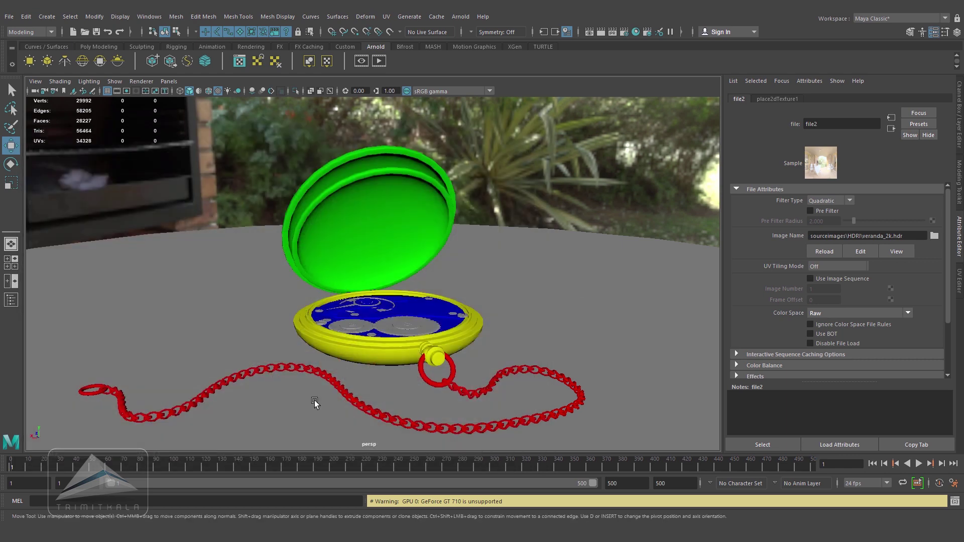
# Open the Hypershade and go through its five empty work area tabs.
pyautogui.click(635, 31)
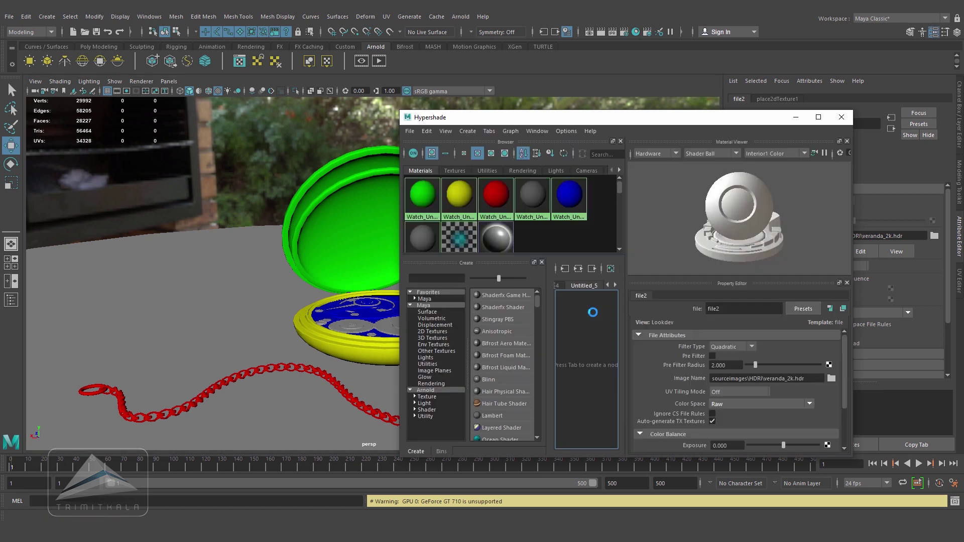
pyautogui.click(593, 288)
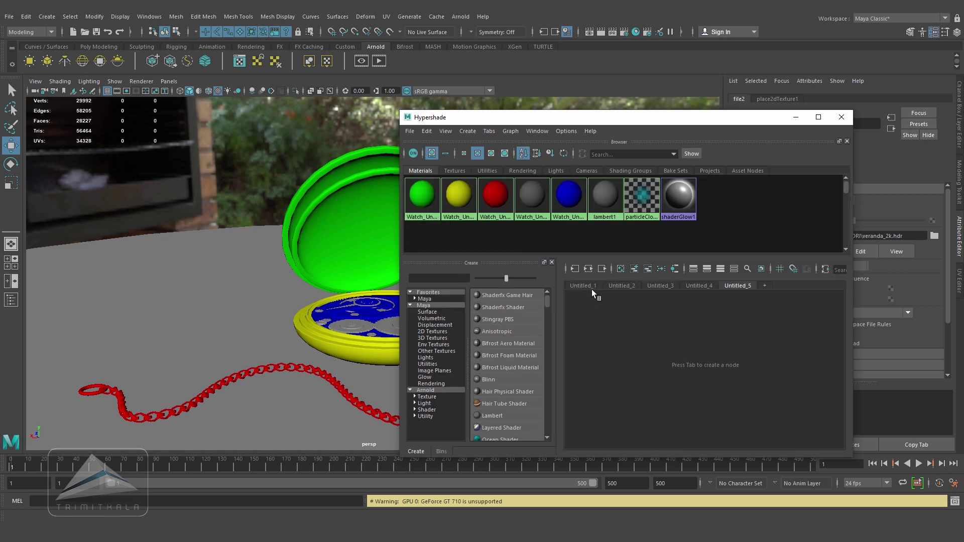
pyautogui.click(611, 288)
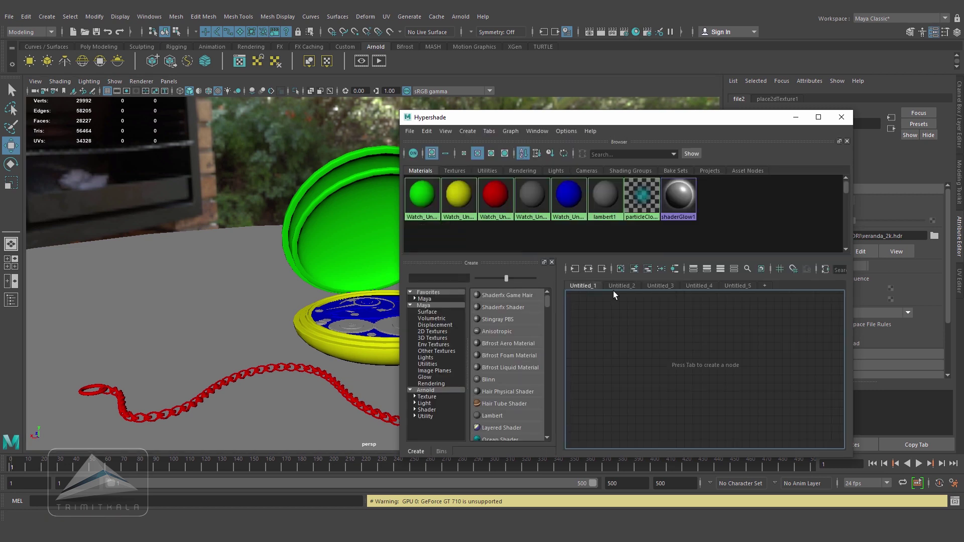
pyautogui.click(663, 285)
pyautogui.click(703, 285)
pyautogui.click(738, 286)
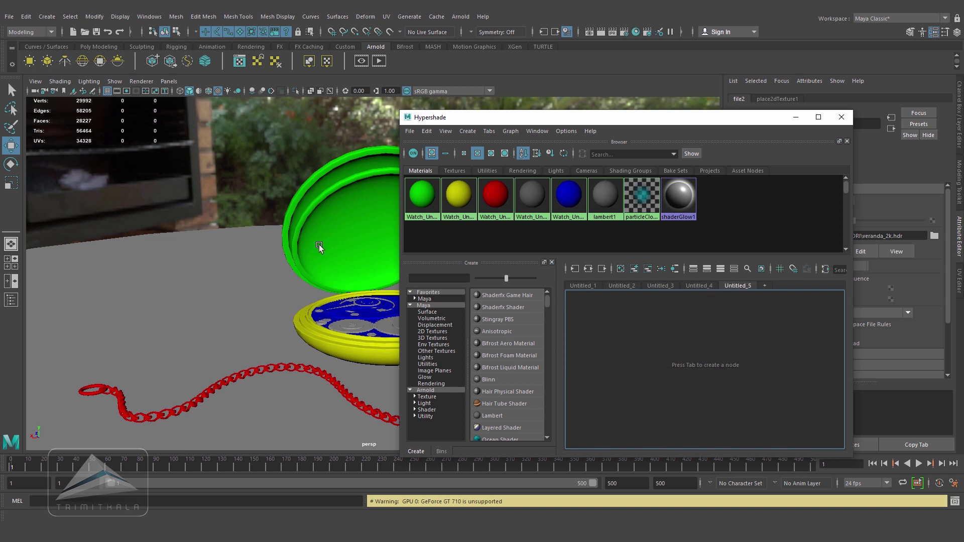
pyautogui.click(764, 286)
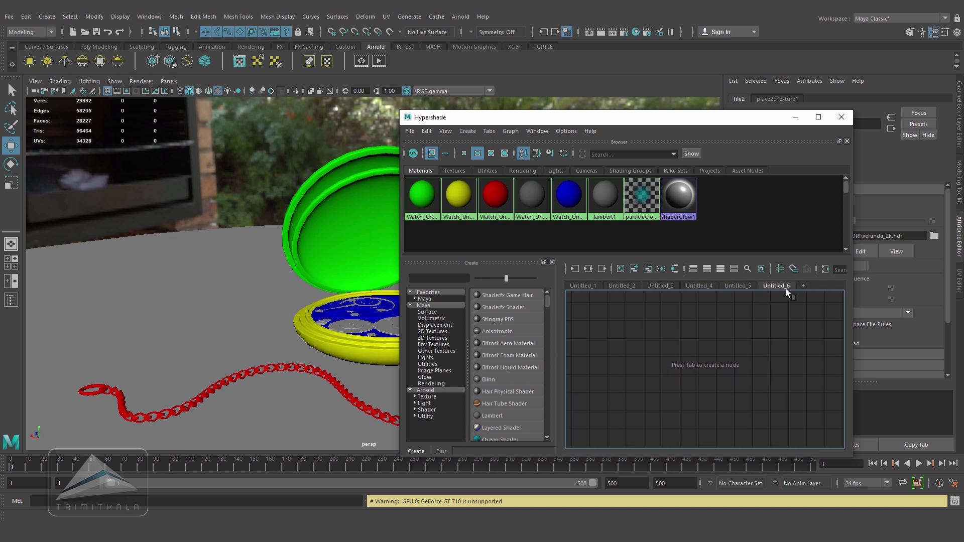
pyautogui.rightClick(781, 286)
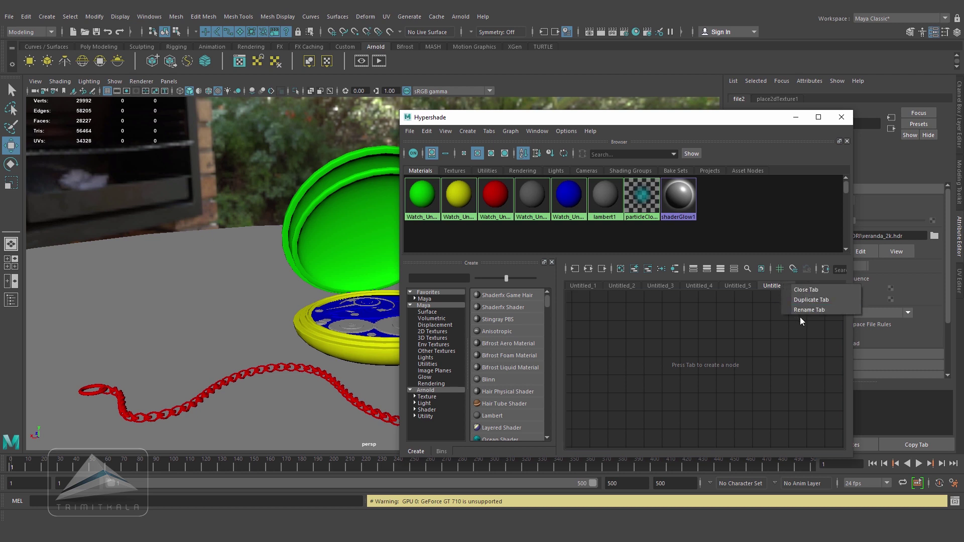
pyautogui.click(803, 290)
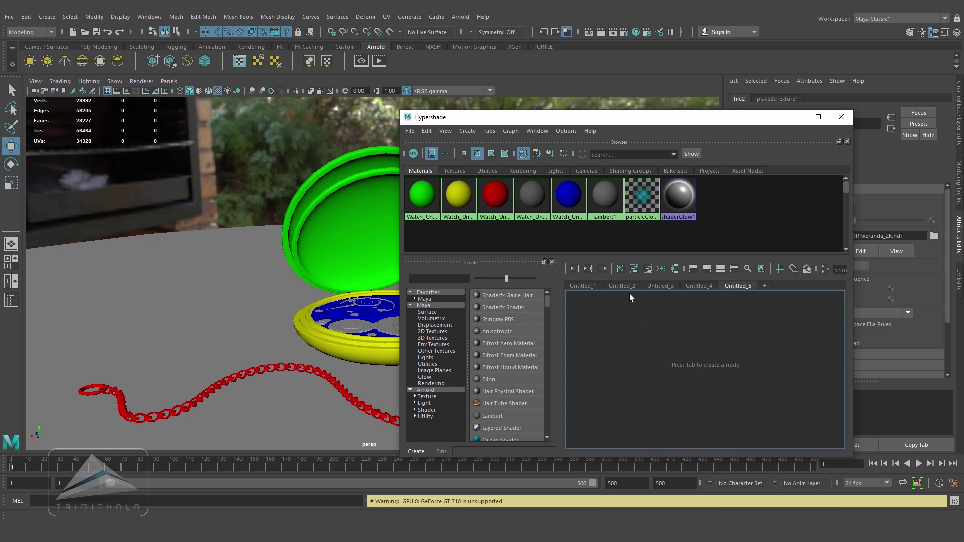
# Rename the first two Hypershade work area tabs as Top Cover and Bottom Cover.
pyautogui.doubleClick(580, 285)
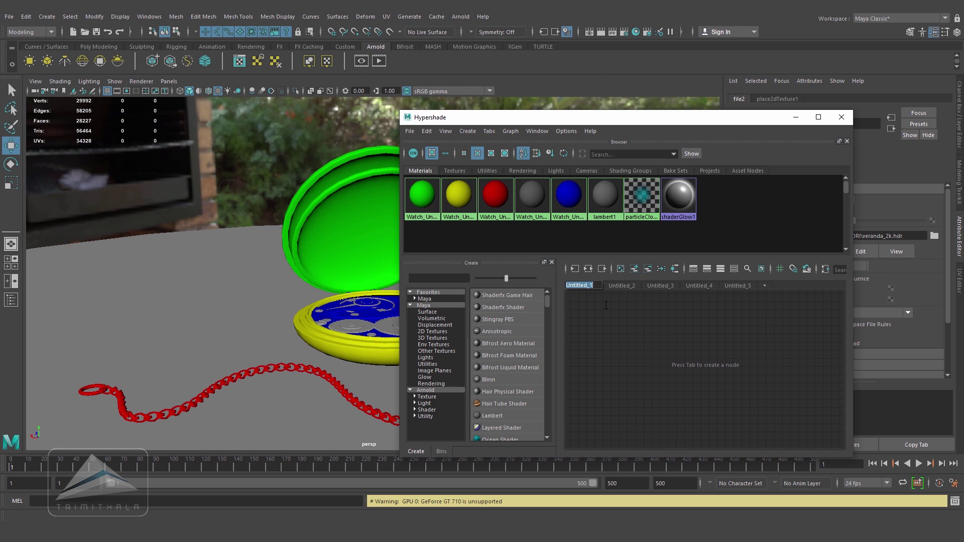
pyautogui.write('Top Cover')
pyautogui.doubleClick(624, 286)
pyautogui.write('Bottom')
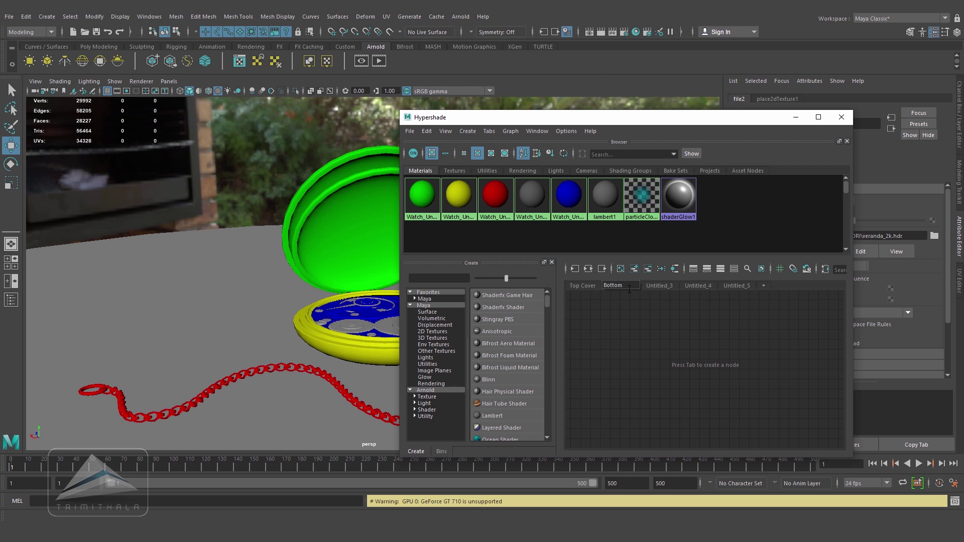
pyautogui.write(' Cover')
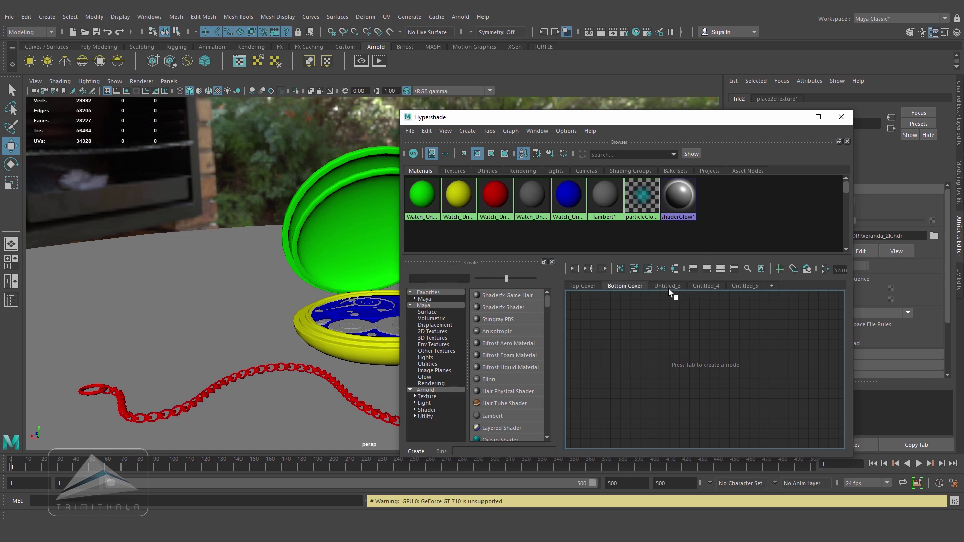
# Rename the third and fourth Hypershade work area tabs as Internal Parts and Gears.
pyautogui.doubleClick(666, 285)
pyautogui.write('In')
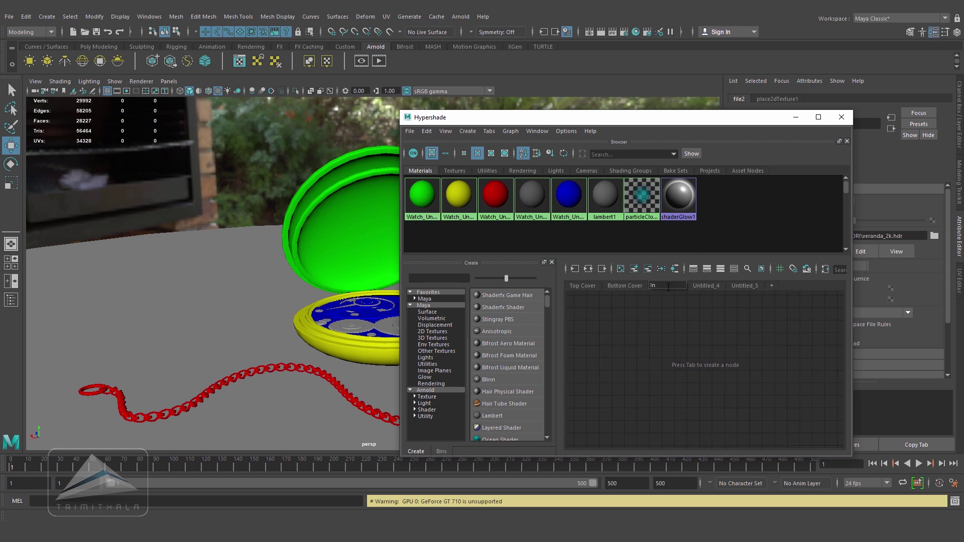
pyautogui.write('ternal Parts')
pyautogui.press('Return')
pyautogui.doubleClick(714, 286)
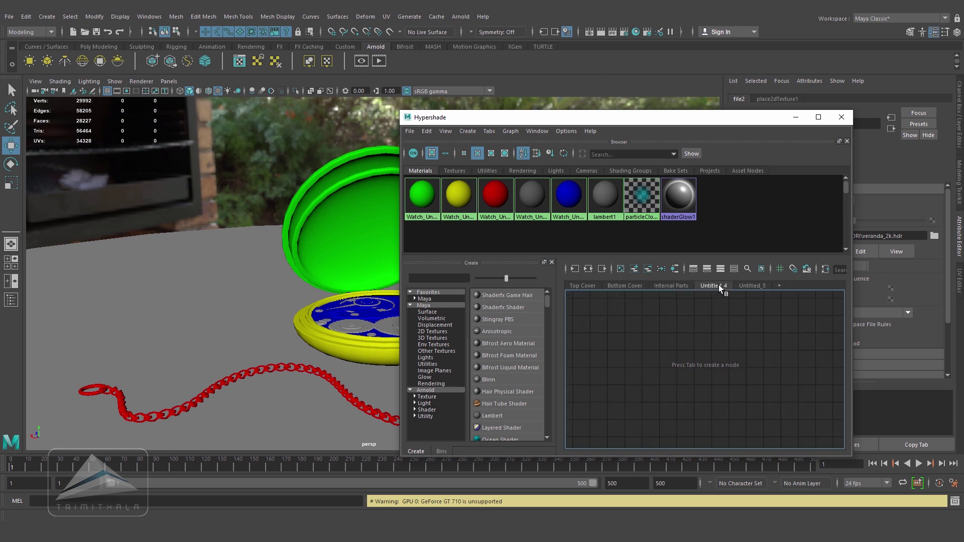
pyautogui.write('Gears')
pyautogui.press('Return')
# Rename the fifth Hypershade work area tab as Chain.
pyautogui.doubleClick(746, 284)
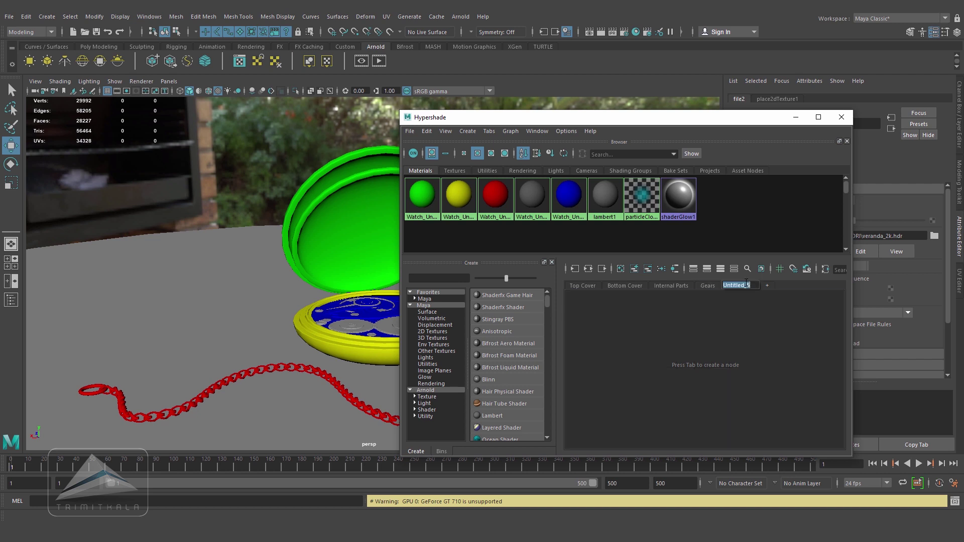
pyautogui.write('Chain')
pyautogui.press('Return')
# Create an Arnold aiStandardSurface shader in the Top Cover tab and name it Top_Cover.
pyautogui.click(582, 285)
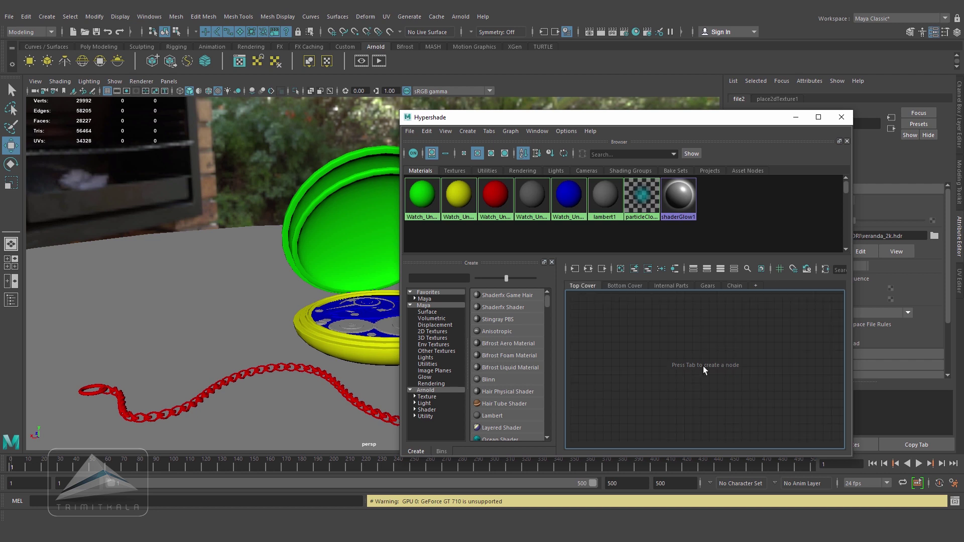
pyautogui.click(416, 410)
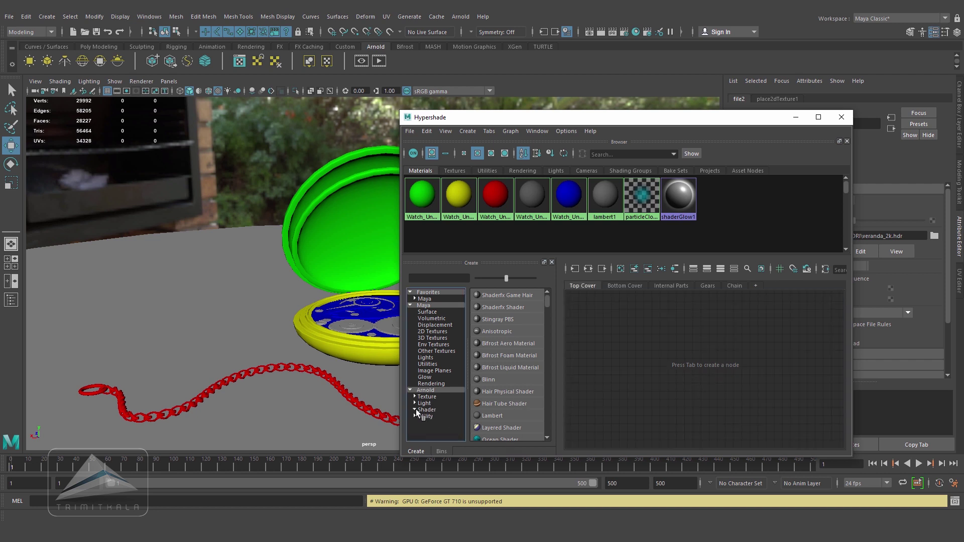
pyautogui.click(432, 416)
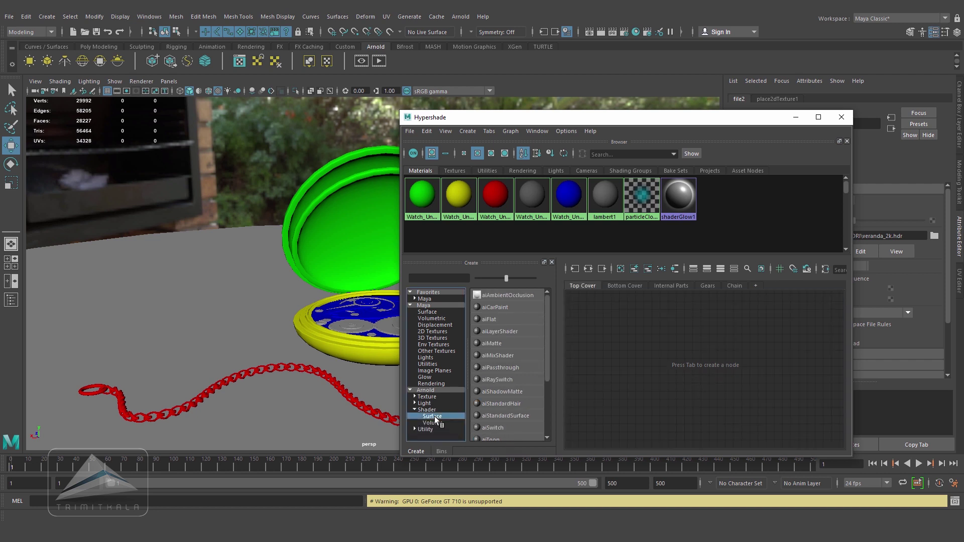
pyautogui.click(523, 417)
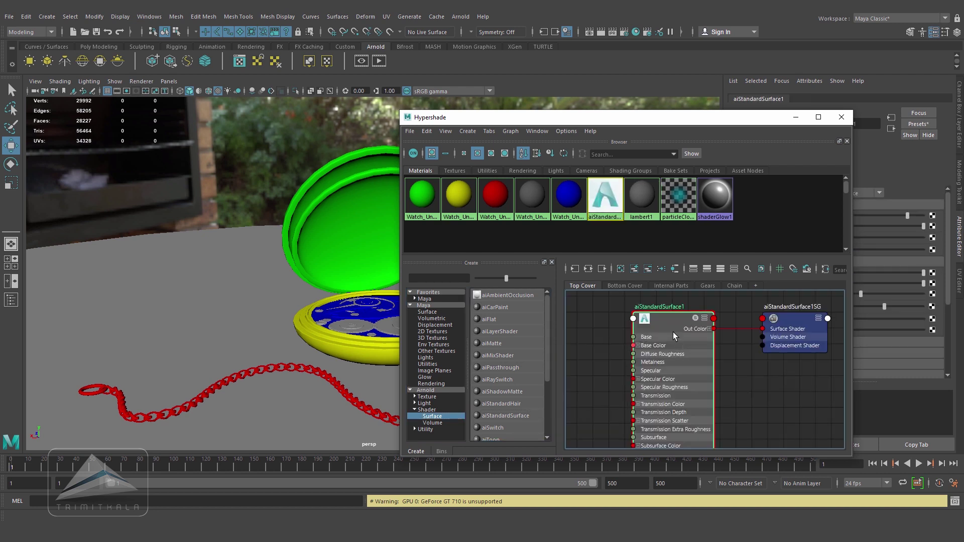
pyautogui.moveTo(682, 117); pyautogui.dragTo(469, 99)
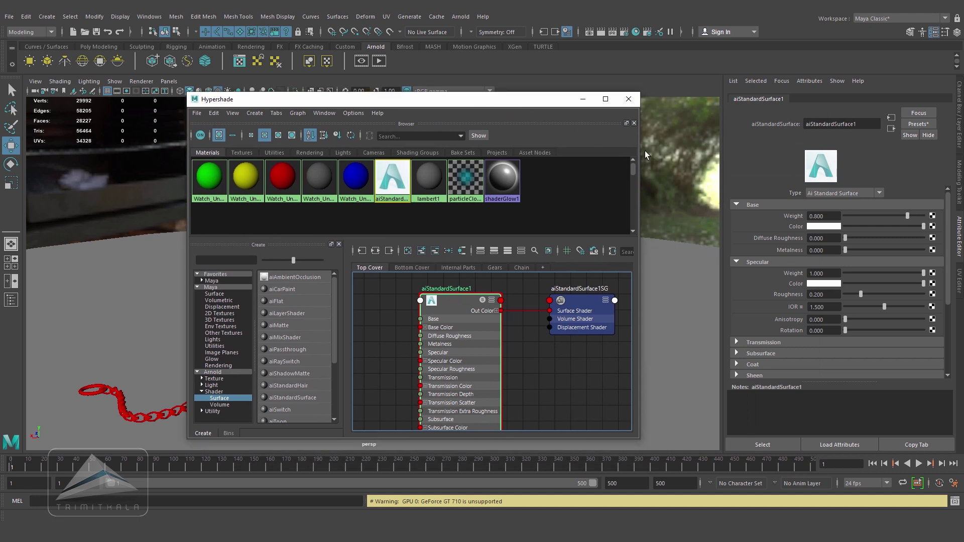
pyautogui.doubleClick(841, 124)
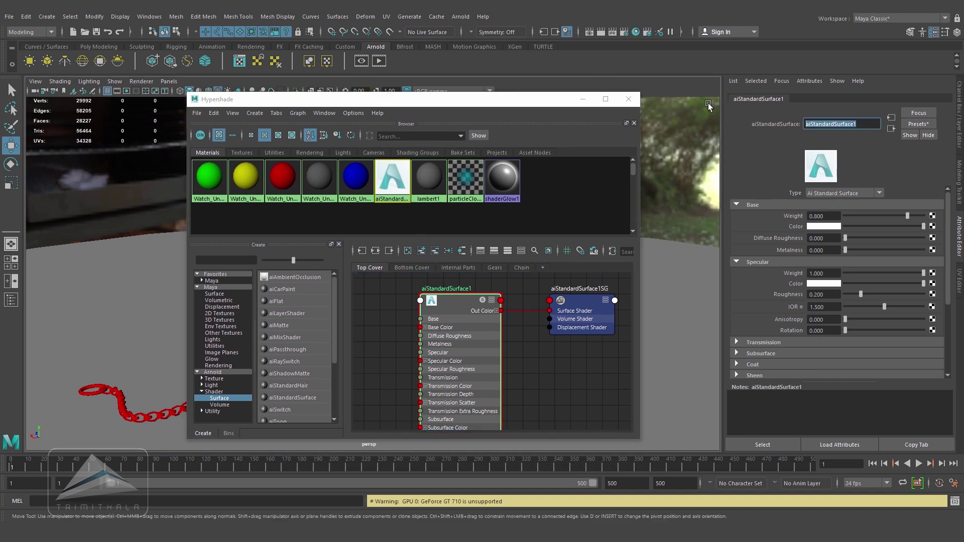
pyautogui.write('Top_Cover')
pyautogui.press('Return')
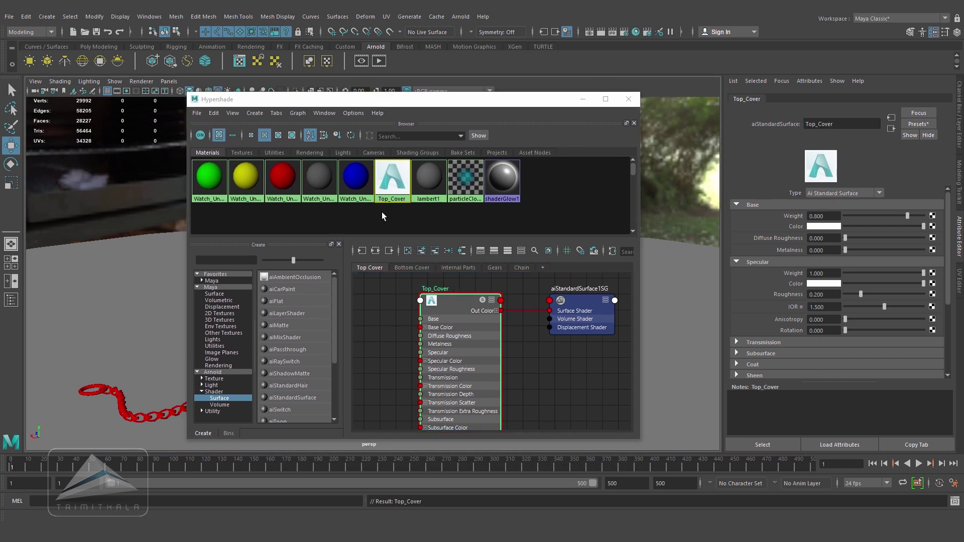
# Add an aiStandardSurface shader to the Bottom Cover tab and name it Bottom_Cover.
pyautogui.click(404, 268)
pyautogui.click(309, 397)
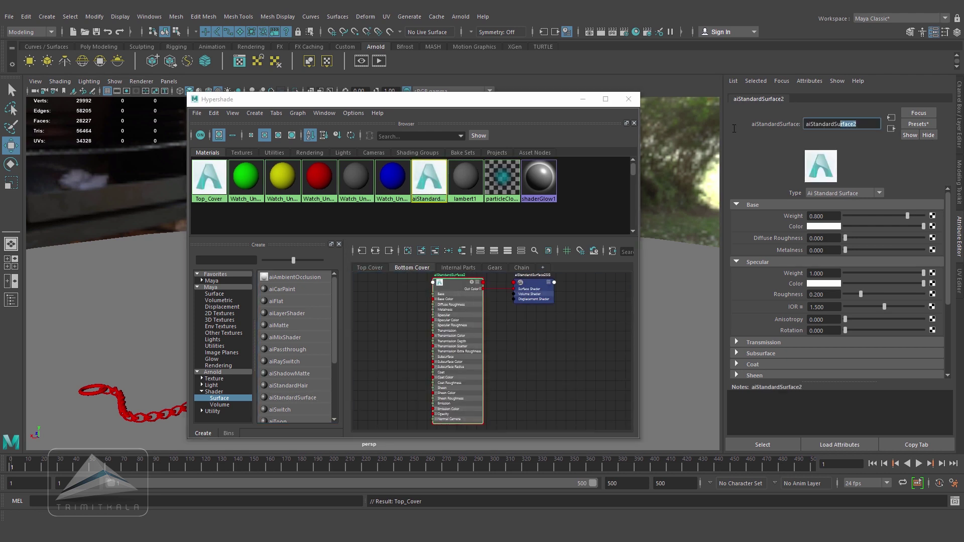
pyautogui.doubleClick(841, 124)
pyautogui.write('Bottom_Cover')
pyautogui.press('Return')
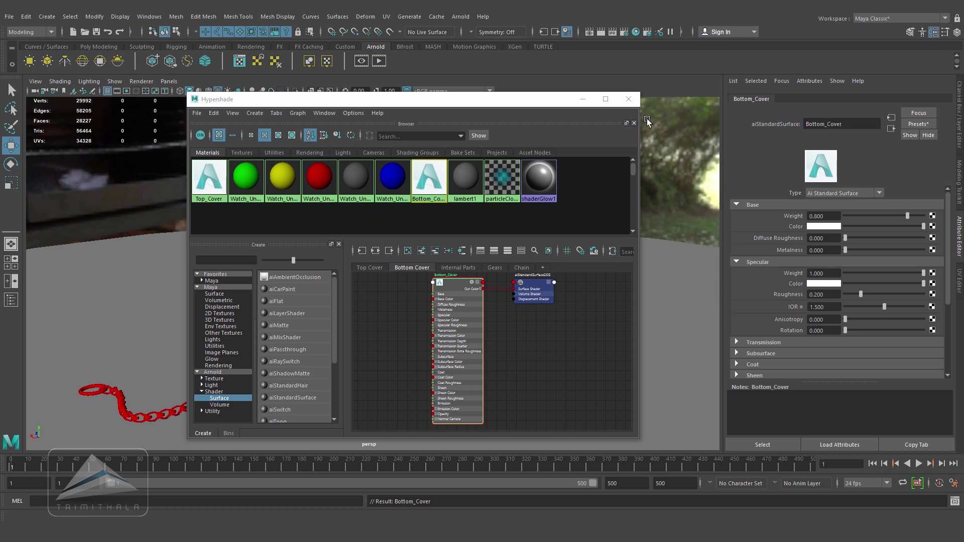
# Add an aiStandardSurface shader to the Internal Parts tab and name it Internal_Parts.
pyautogui.click(458, 268)
pyautogui.moveTo(296, 399); pyautogui.dragTo(493, 363)
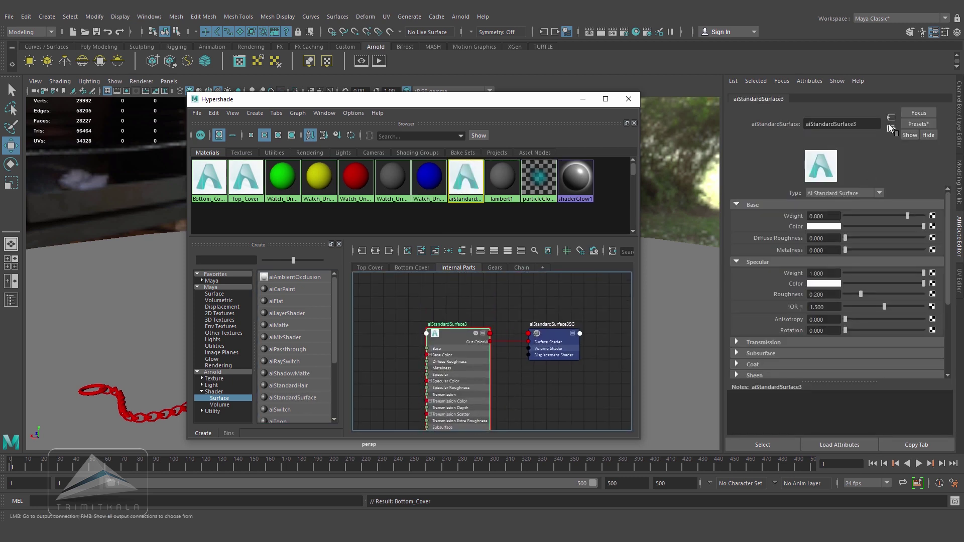
pyautogui.moveTo(868, 123); pyautogui.dragTo(614, 140)
pyautogui.write('Internal Parts')
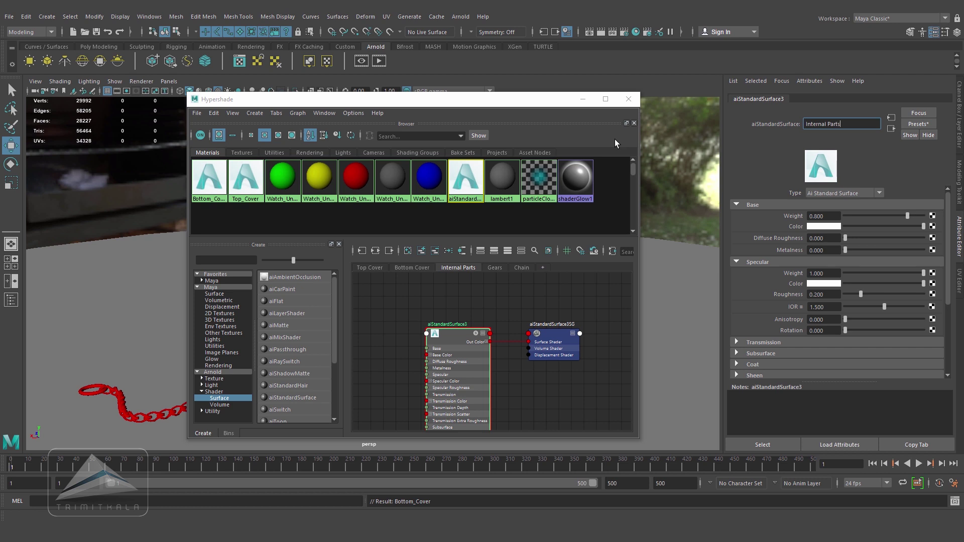
pyautogui.press('Return')
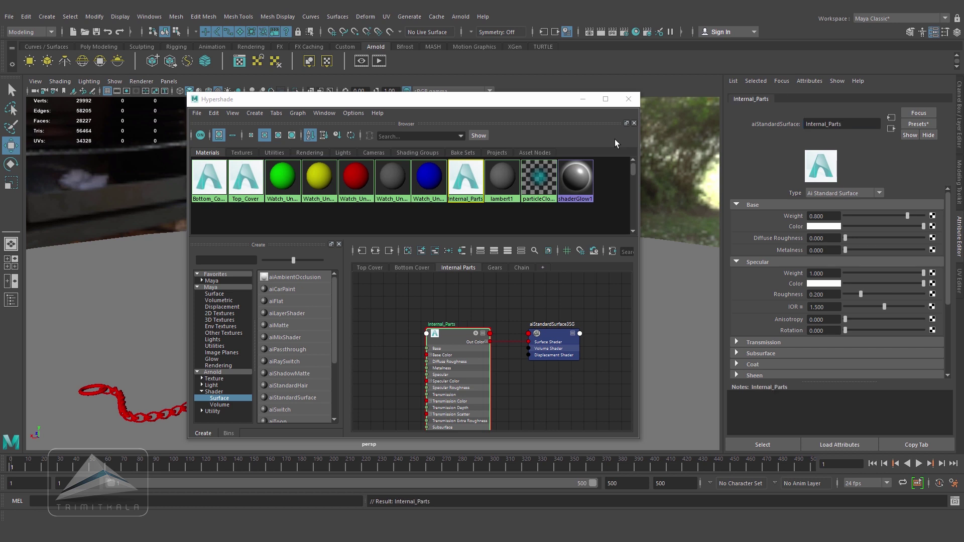
# Add an aiStandardSurface shader to the Gears tab and name it Gears.
pyautogui.click(494, 269)
pyautogui.moveTo(285, 407); pyautogui.dragTo(379, 398)
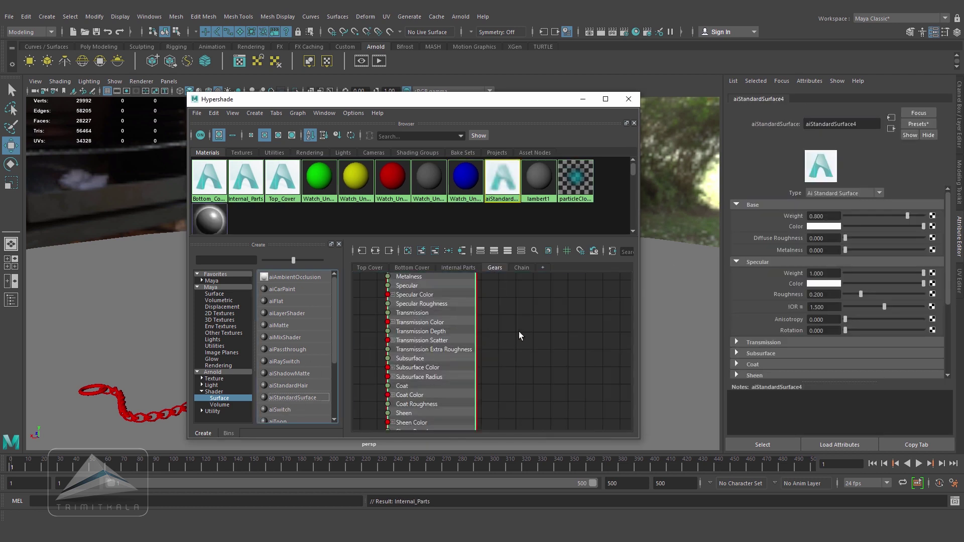
pyautogui.moveTo(867, 123); pyautogui.dragTo(712, 108)
pyautogui.write('Gera')
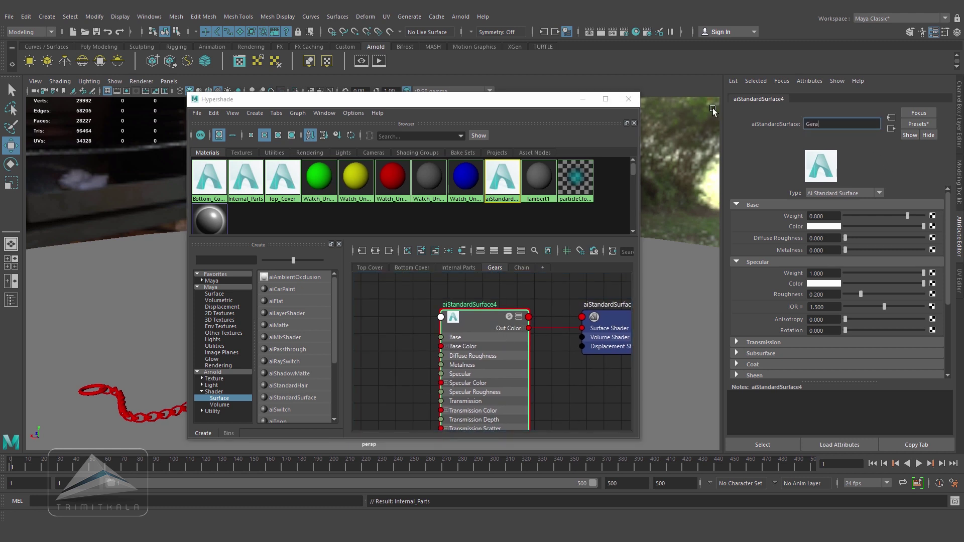
pyautogui.press('BackSpace')
pyautogui.press('BackSpace')
pyautogui.write('ars')
pyautogui.press('Return')
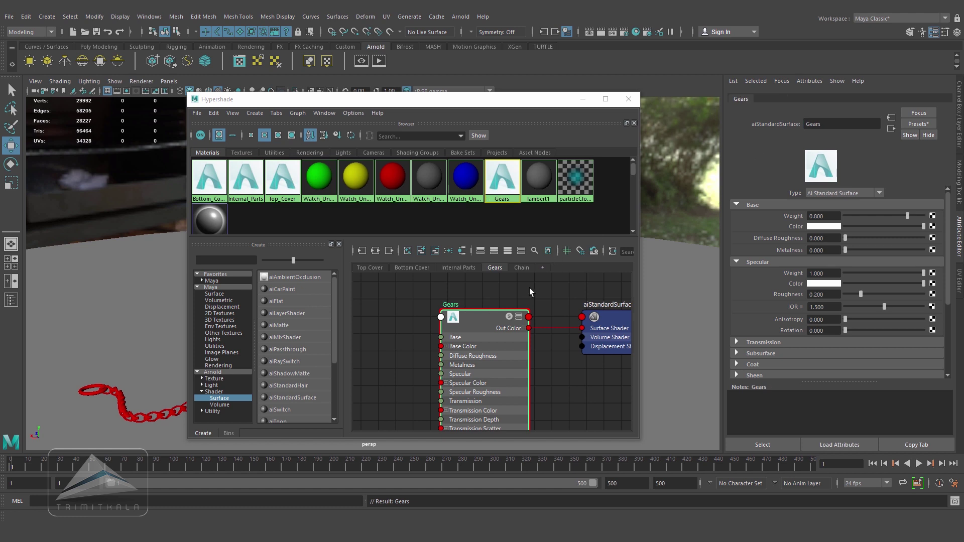
# Add an aiStandardSurface shader to the Chain tab and name it Chain.
pyautogui.click(522, 267)
pyautogui.click(296, 397)
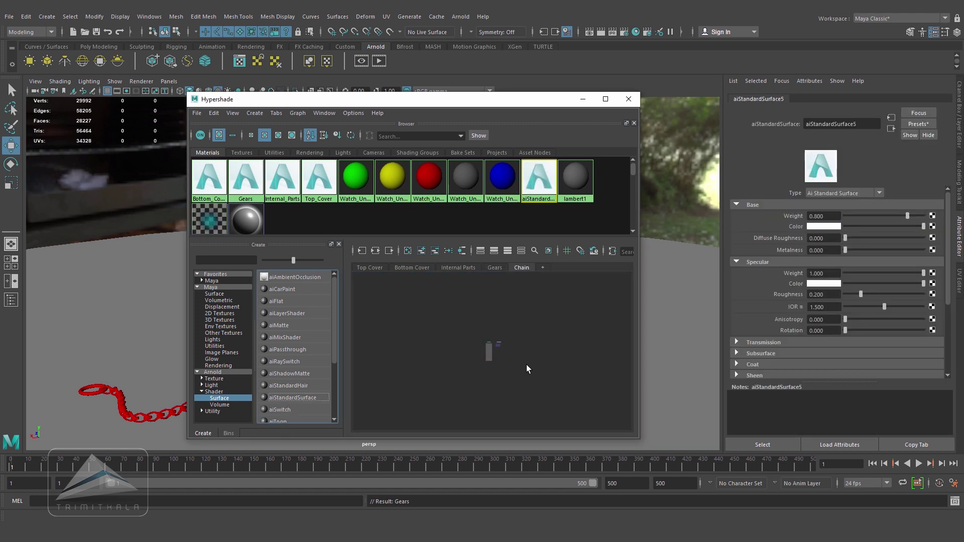
pyautogui.keyDown('alt'); pyautogui.moveTo(462, 347); pyautogui.dragTo(641, 367, button='right'); pyautogui.keyUp('alt')
pyautogui.keyDown('alt'); pyautogui.moveTo(572, 354); pyautogui.dragTo(483, 351, button='middle'); pyautogui.keyUp('alt')
pyautogui.keyDown('alt'); pyautogui.moveTo(484, 351); pyautogui.dragTo(698, 375, button='right'); pyautogui.keyUp('alt')
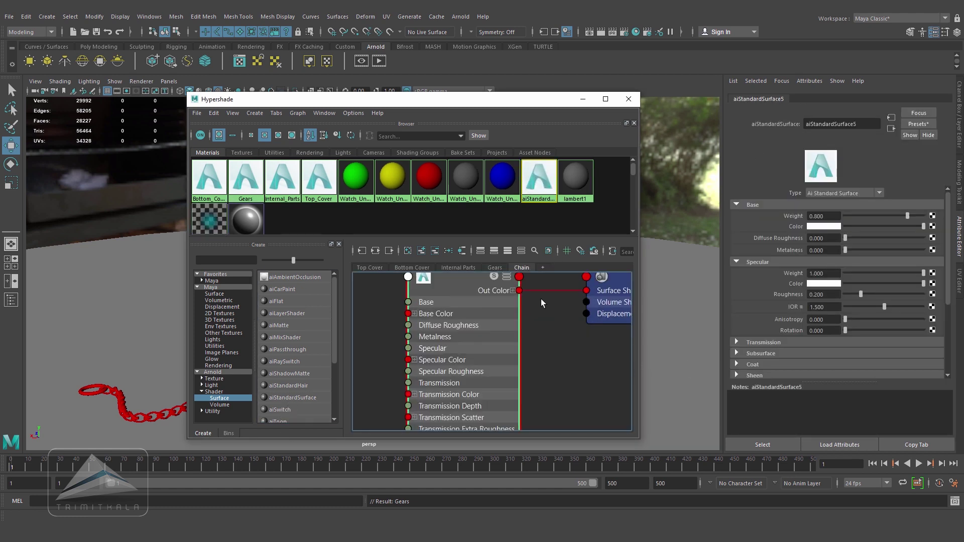
pyautogui.scroll(-5, 541, 303)
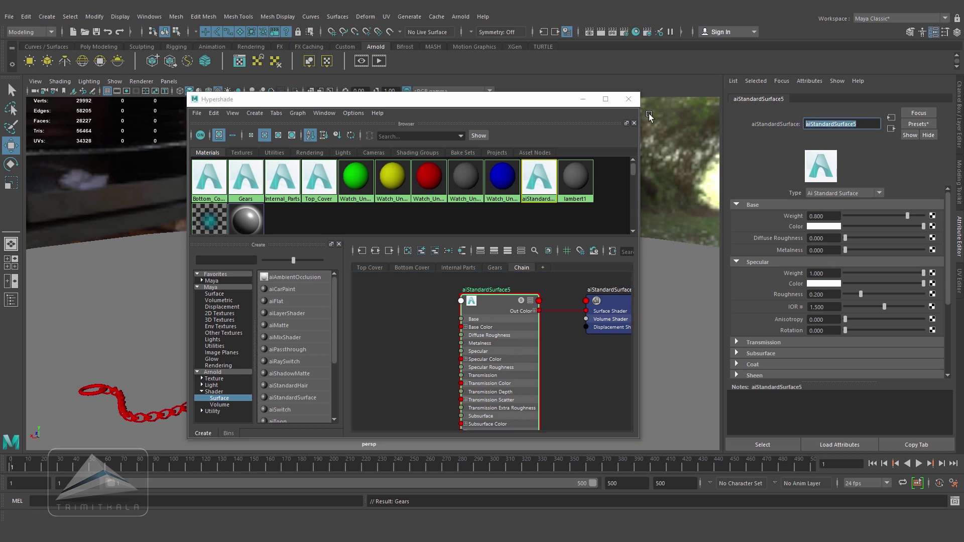
pyautogui.write('Chain')
pyautogui.press('Return')
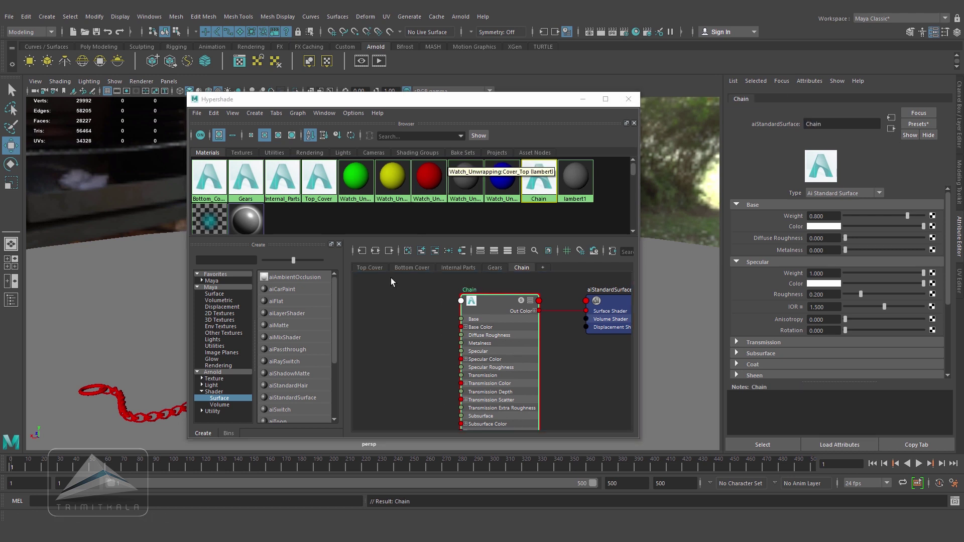
# Assign the Top_Cover material to the watch's green open lid.
pyautogui.click(373, 267)
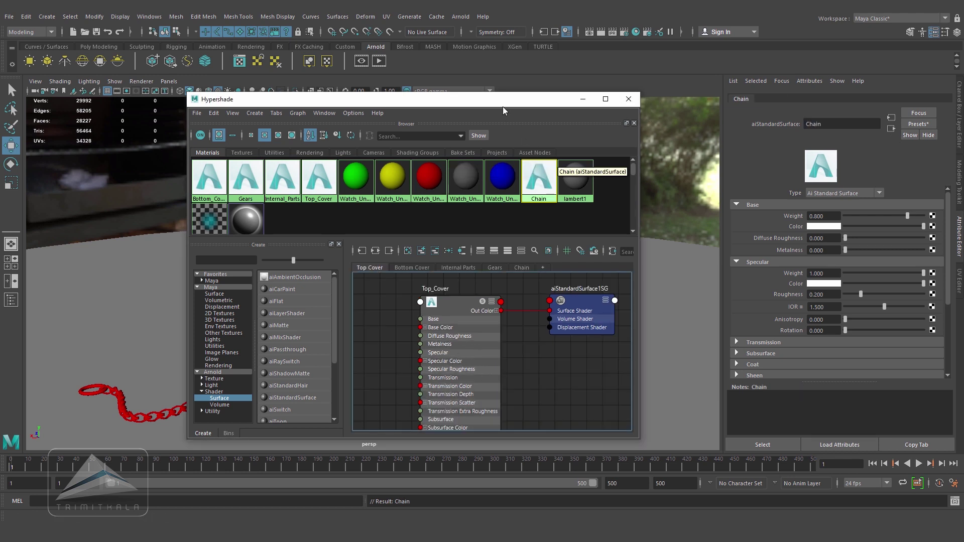
pyautogui.moveTo(502, 100); pyautogui.dragTo(797, 108)
pyautogui.click(394, 198)
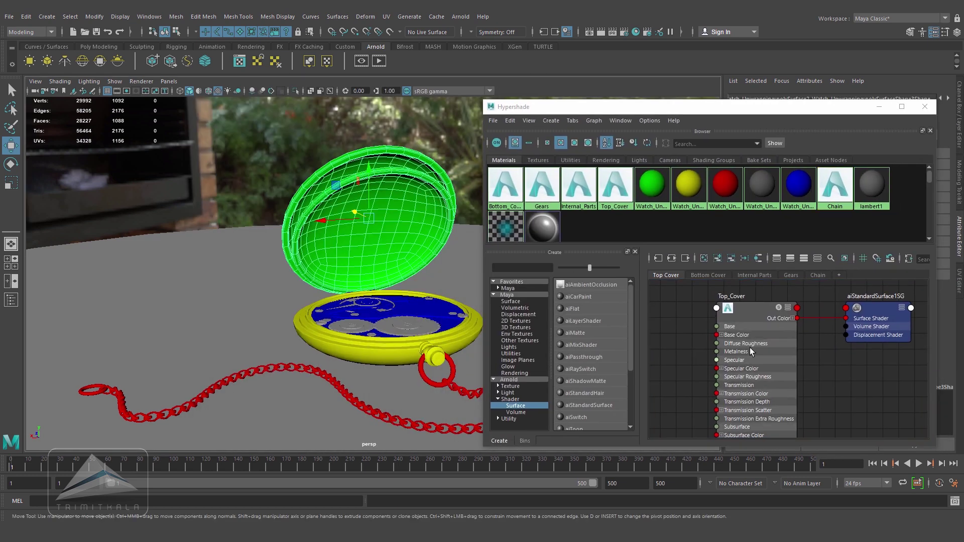
pyautogui.moveTo(749, 306); pyautogui.dragTo(742, 277, button='right')
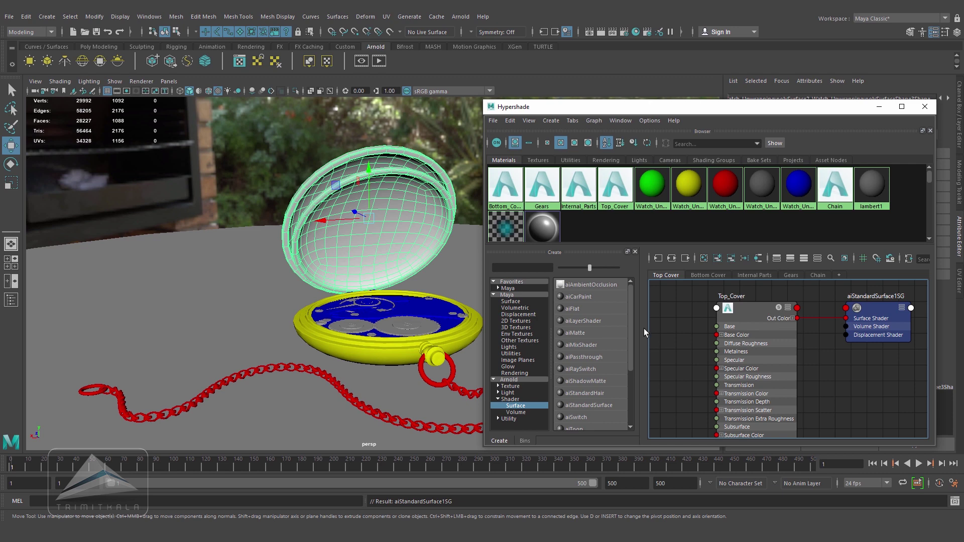
# Assign the Bottom_Cover material to the watch's yellow lower case.
pyautogui.click(706, 275)
pyautogui.click(442, 351)
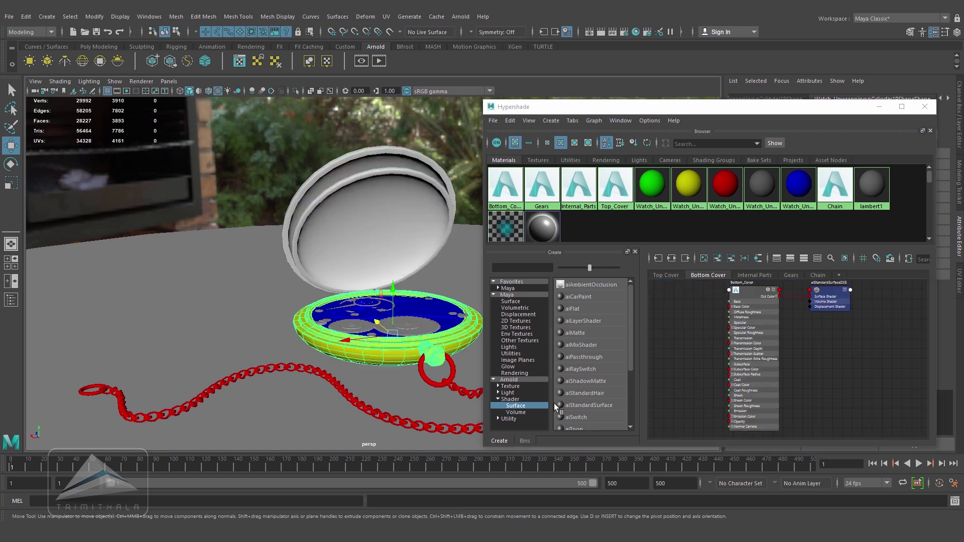
pyautogui.rightClick(748, 293)
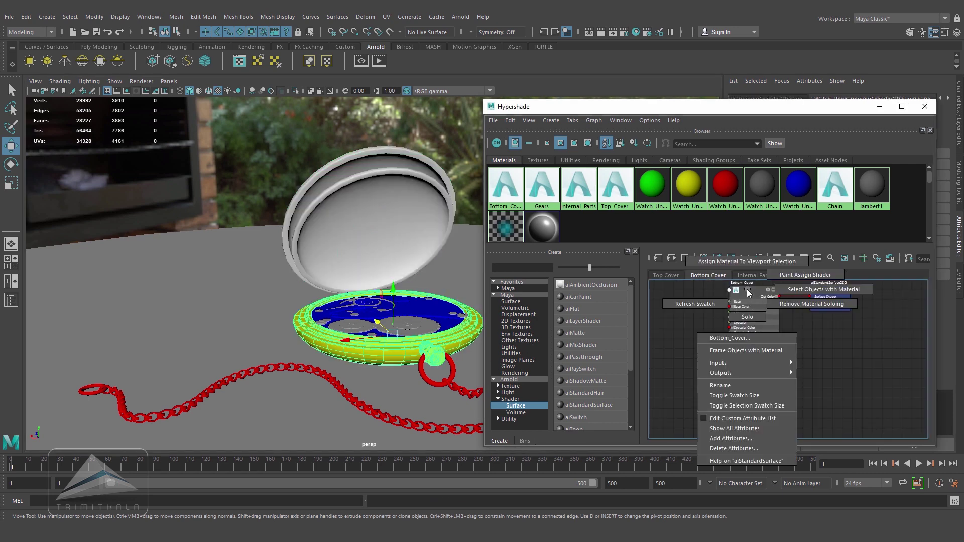
pyautogui.click(747, 262)
# Assign the Internal_Parts material to the blue mechanism parts inside the lower case.
pyautogui.click(755, 275)
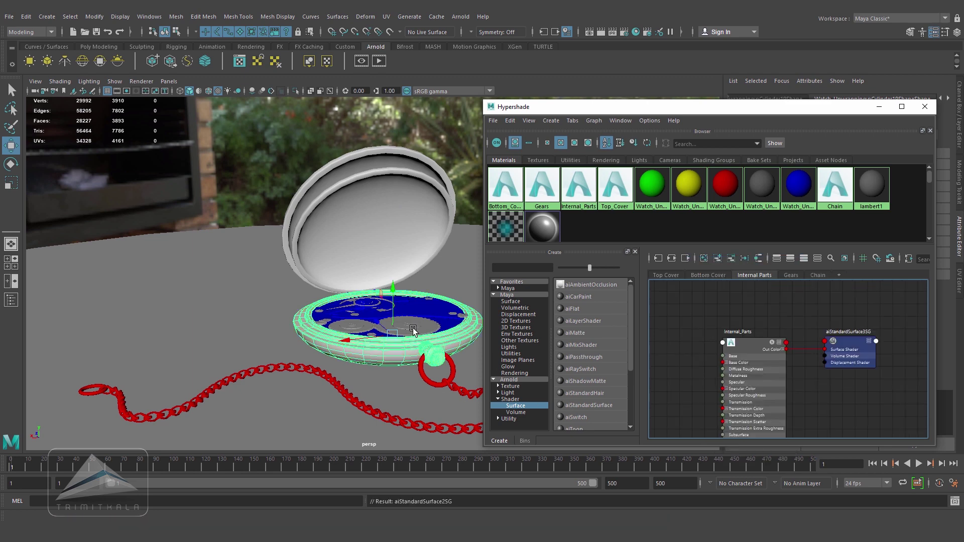
pyautogui.click(428, 308)
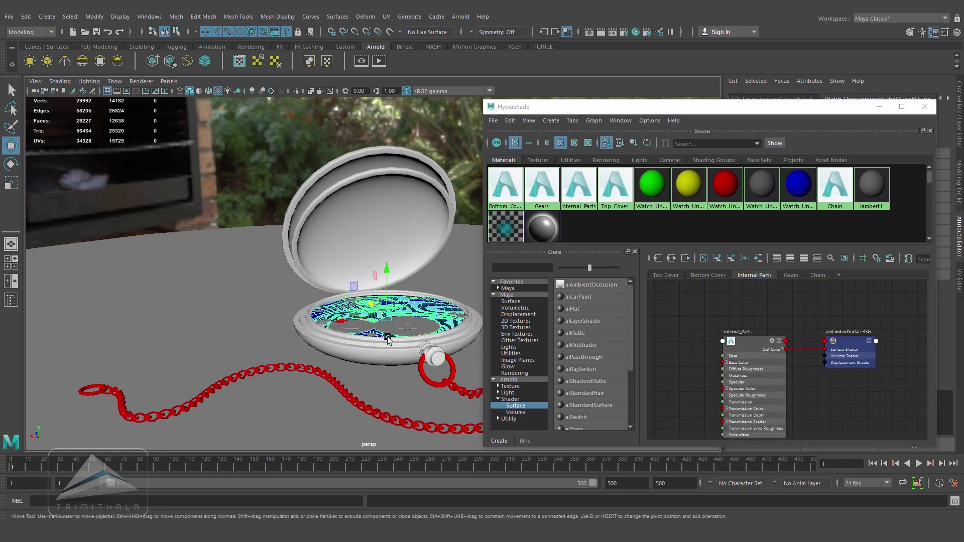
pyautogui.keyDown('alt'); pyautogui.moveTo(390, 340); pyautogui.dragTo(394, 354); pyautogui.keyUp('alt')
pyautogui.moveTo(748, 341); pyautogui.dragTo(748, 315, button='right')
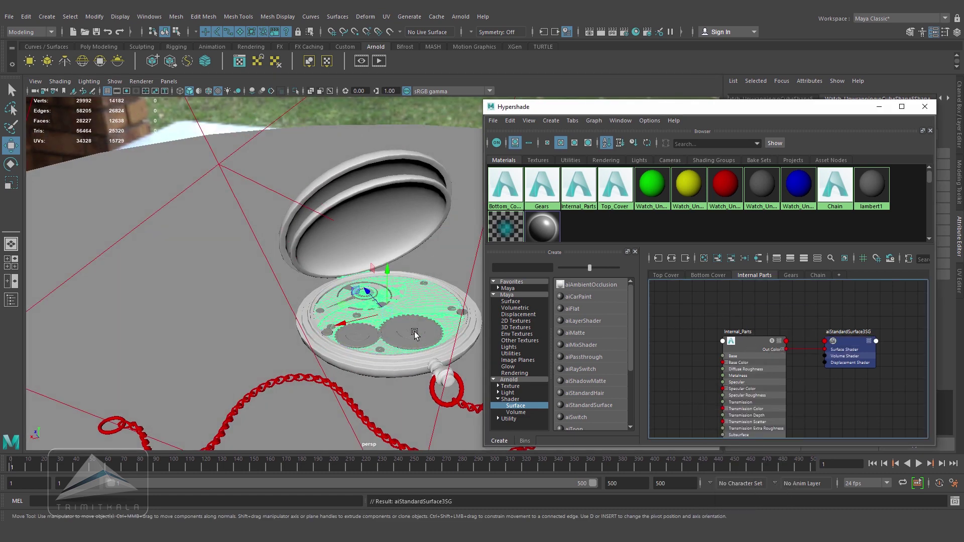
# Assign the Gears material to the grey gears inside the watch.
pyautogui.click(791, 275)
pyautogui.rightClick(776, 325)
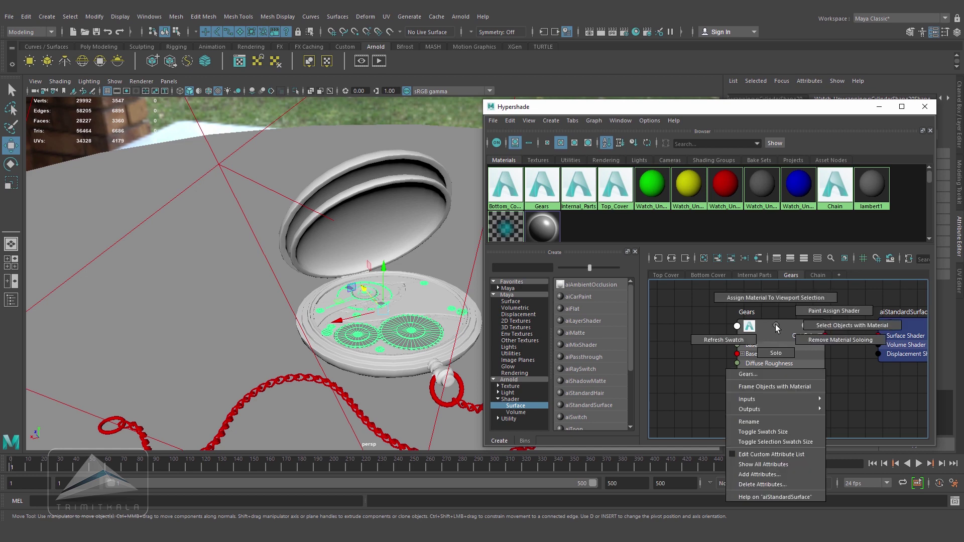
pyautogui.moveTo(777, 308); pyautogui.dragTo(777, 296, button='right')
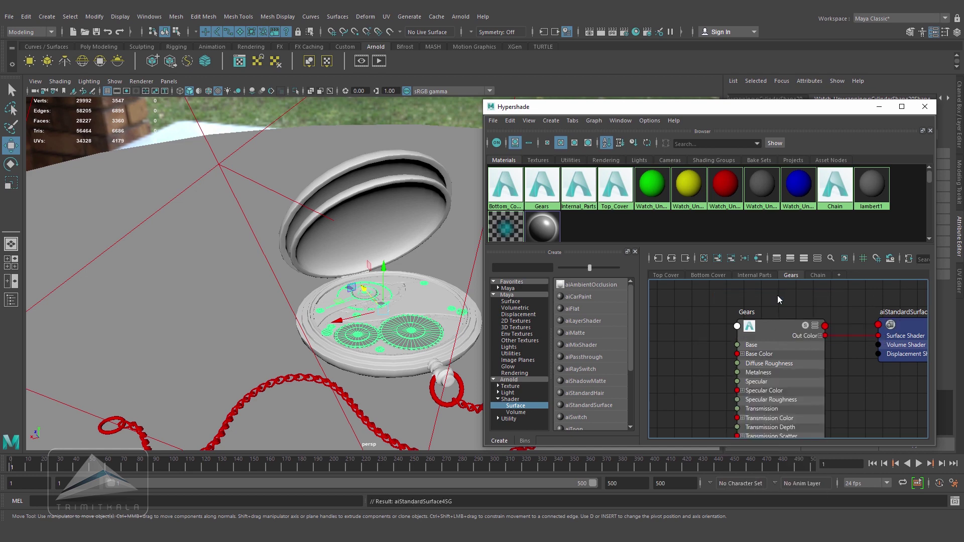
# Assign the Chain material to the red watch chain.
pyautogui.click(375, 431)
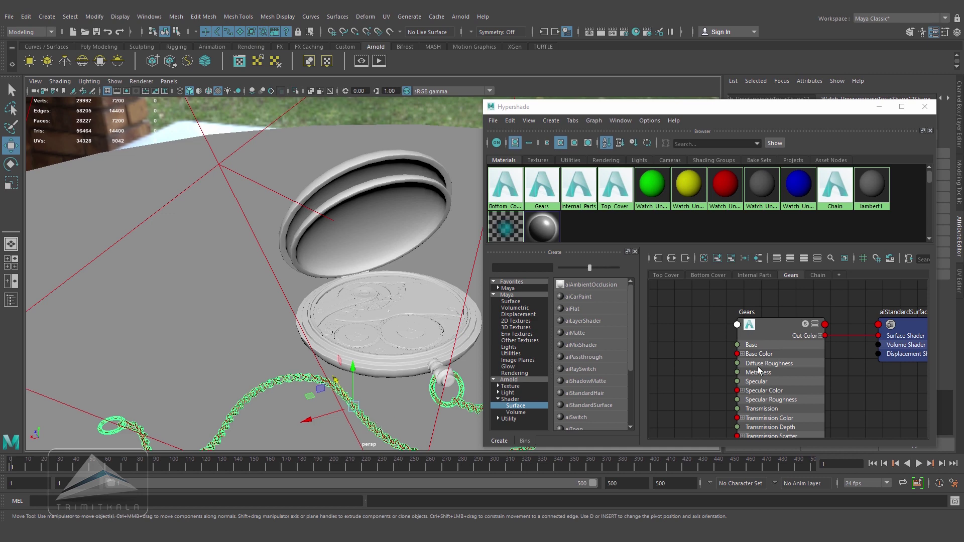
pyautogui.click(818, 275)
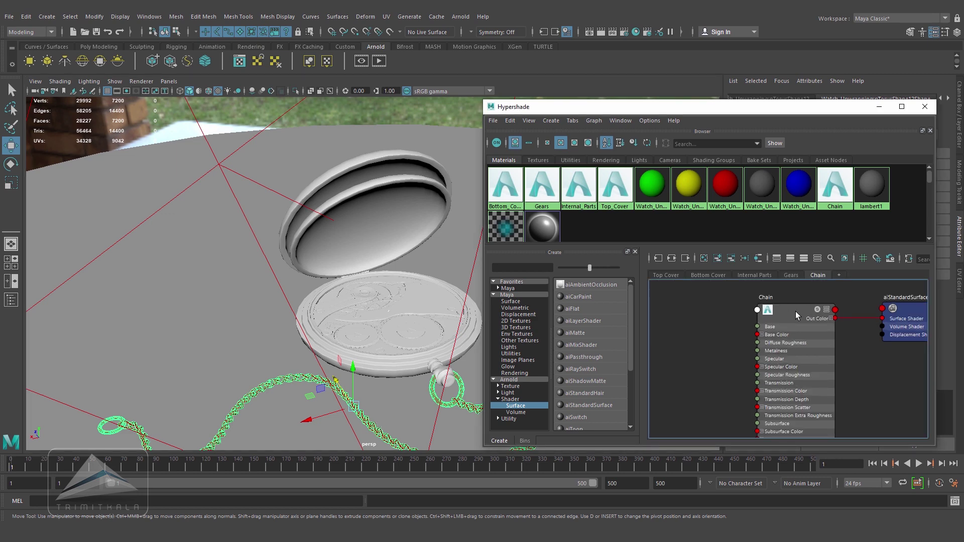
pyautogui.moveTo(796, 312); pyautogui.dragTo(793, 280, button='right')
# Minimize the Hypershade and inspect the whole watch and chain with the new materials in the perspective view.
pyautogui.keyDown('alt'); pyautogui.moveTo(367, 359); pyautogui.dragTo(342, 335, button='right'); pyautogui.keyUp('alt')
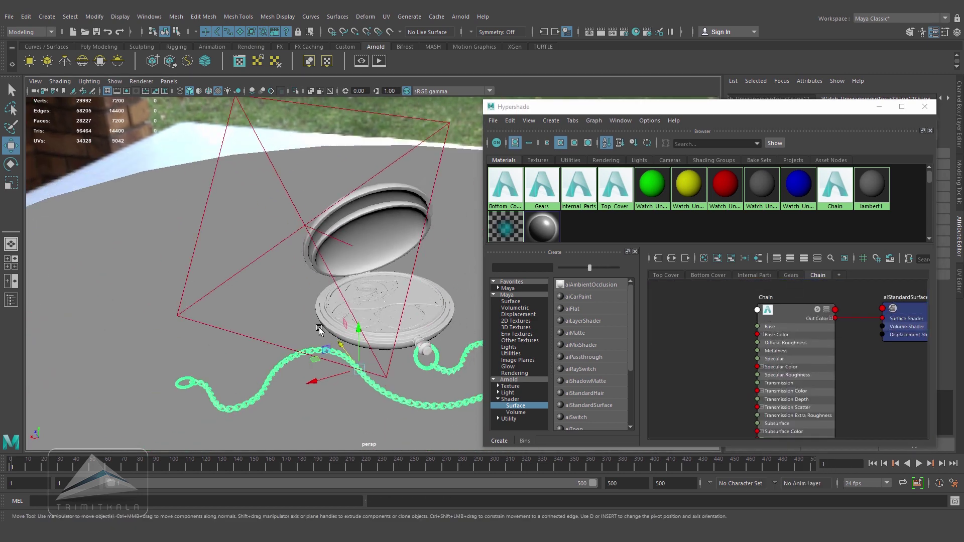
pyautogui.keyDown('alt'); pyautogui.moveTo(390, 327); pyautogui.dragTo(334, 325, button='middle'); pyautogui.keyUp('alt')
pyautogui.keyDown('alt'); pyautogui.moveTo(334, 326); pyautogui.dragTo(369, 354); pyautogui.keyUp('alt')
pyautogui.click(879, 106)
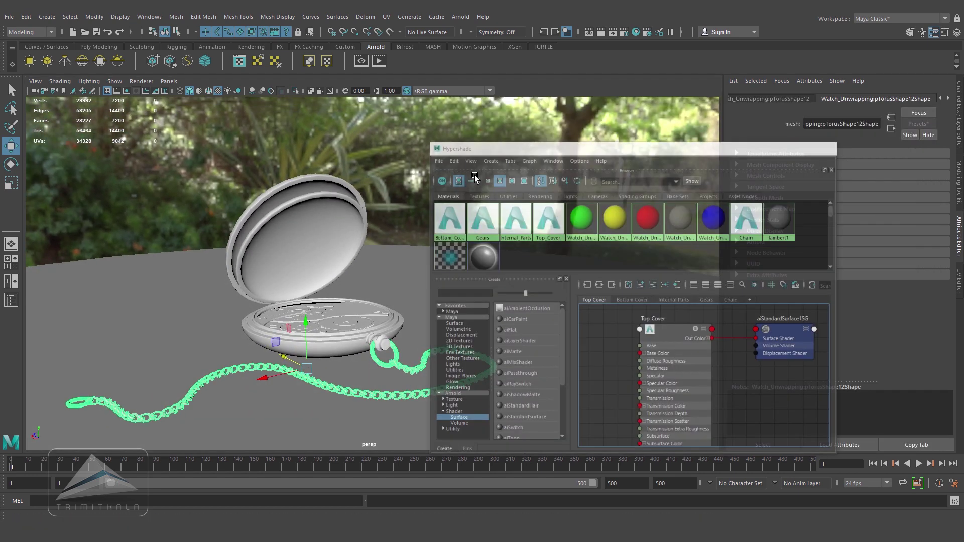
pyautogui.keyDown('alt'); pyautogui.moveTo(398, 263); pyautogui.dragTo(529, 222, button='right'); pyautogui.keyUp('alt')
pyautogui.keyDown('alt'); pyautogui.moveTo(451, 251); pyautogui.dragTo(523, 227, button='middle'); pyautogui.keyUp('alt')
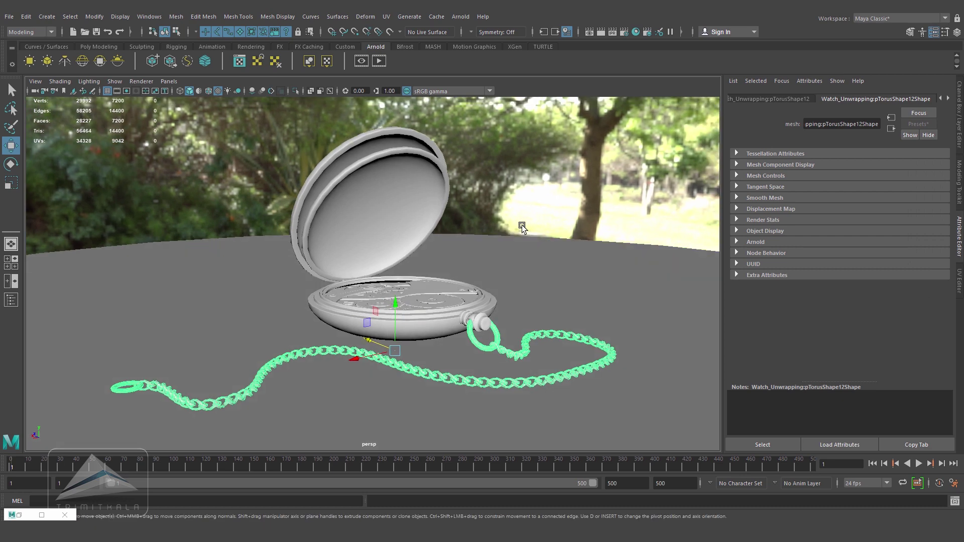
# Test-render the whole watch and chain in the Arnold RenderView, stop the render and close the render window.
pyautogui.click(379, 61)
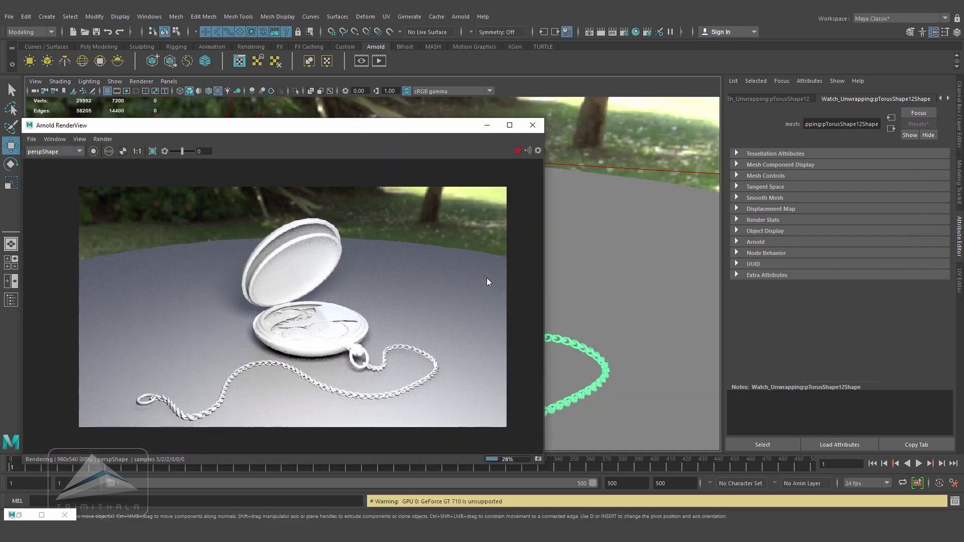
pyautogui.click(517, 150)
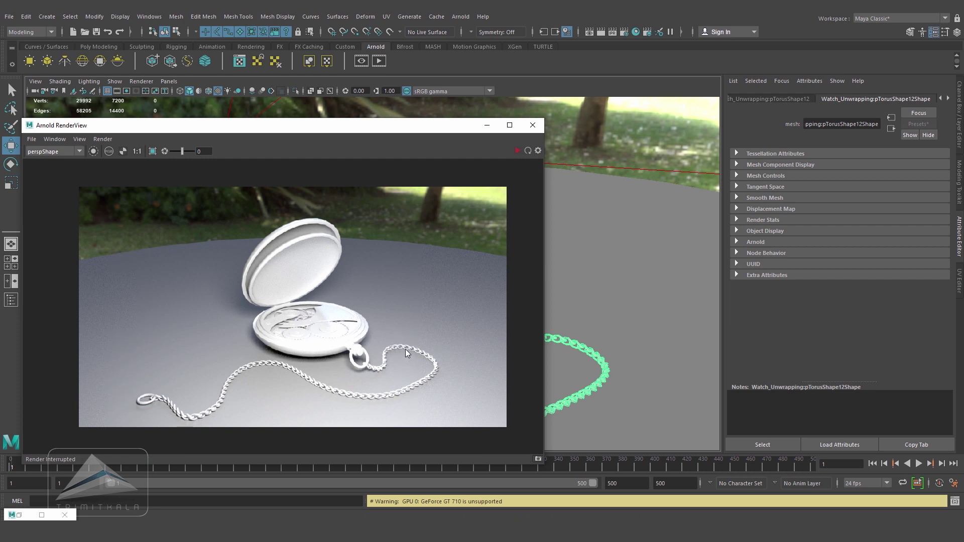
pyautogui.click(532, 125)
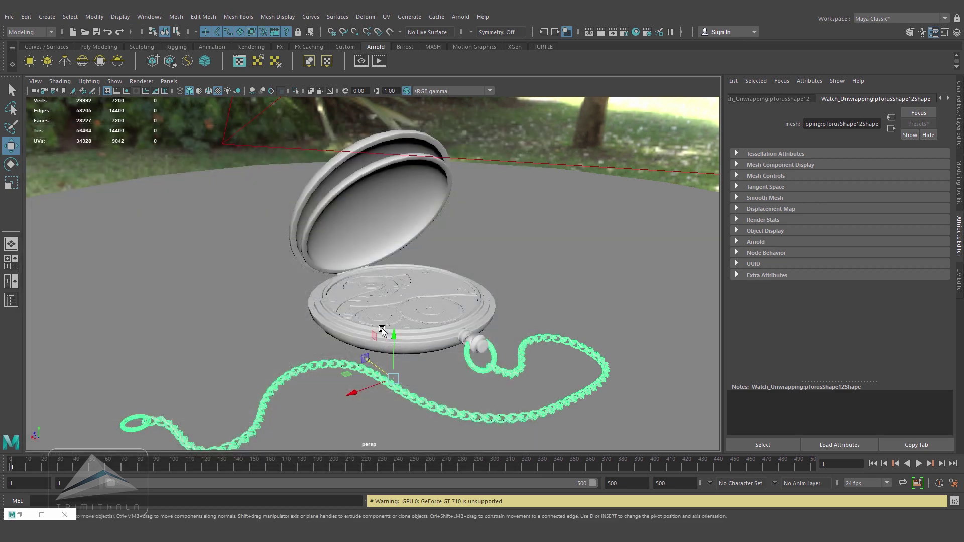
# Select the watch's top cover from behind and restore the Hypershade on the Top_Cover material's node graph.
pyautogui.keyDown('alt'); pyautogui.moveTo(381, 330); pyautogui.dragTo(435, 330); pyautogui.keyUp('alt')
pyautogui.scroll(2, 441, 330)
pyautogui.click(435, 331)
pyautogui.scroll(1, 467, 336)
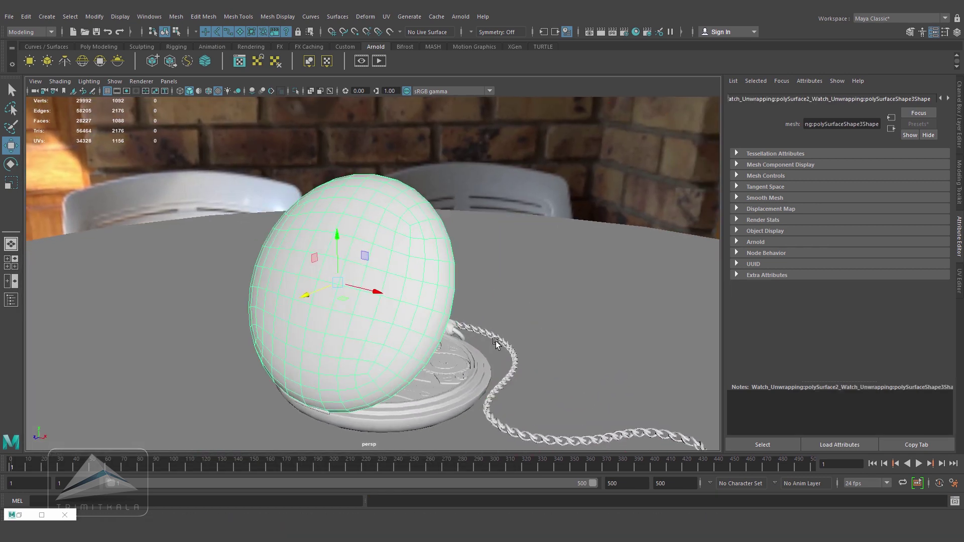
pyautogui.keyDown('alt'); pyautogui.moveTo(496, 341); pyautogui.dragTo(487, 341, button='middle'); pyautogui.keyUp('alt')
pyautogui.click(19, 515)
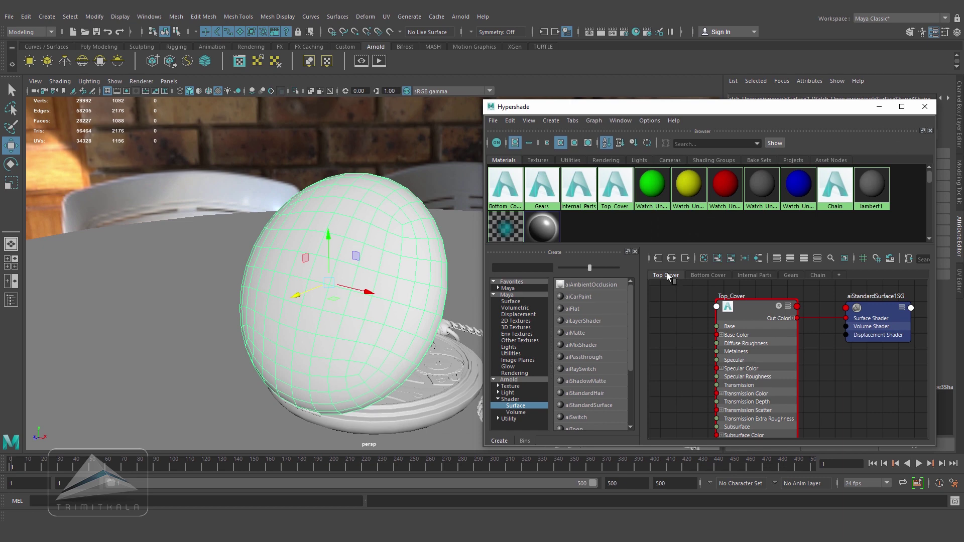
pyautogui.scroll(-5, 783, 315)
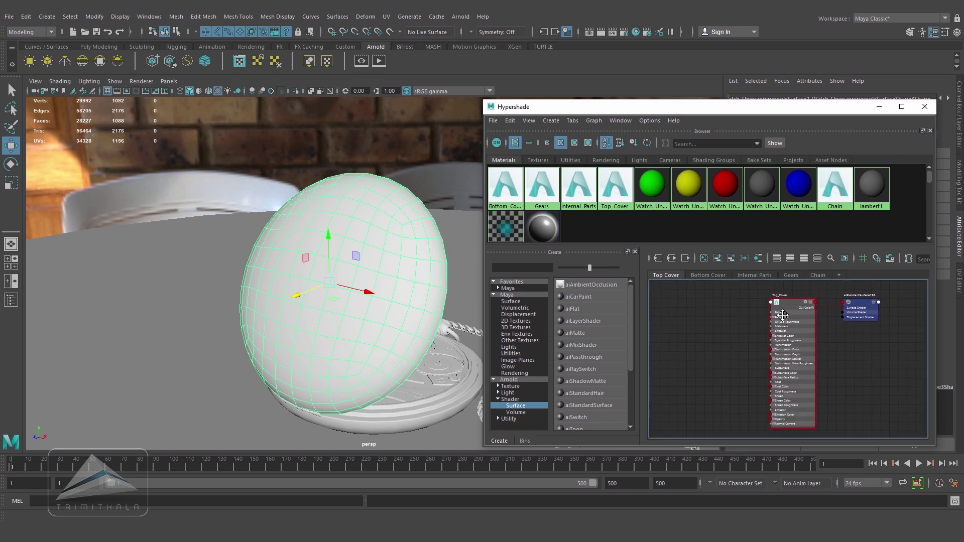
pyautogui.scroll(4, 782, 315)
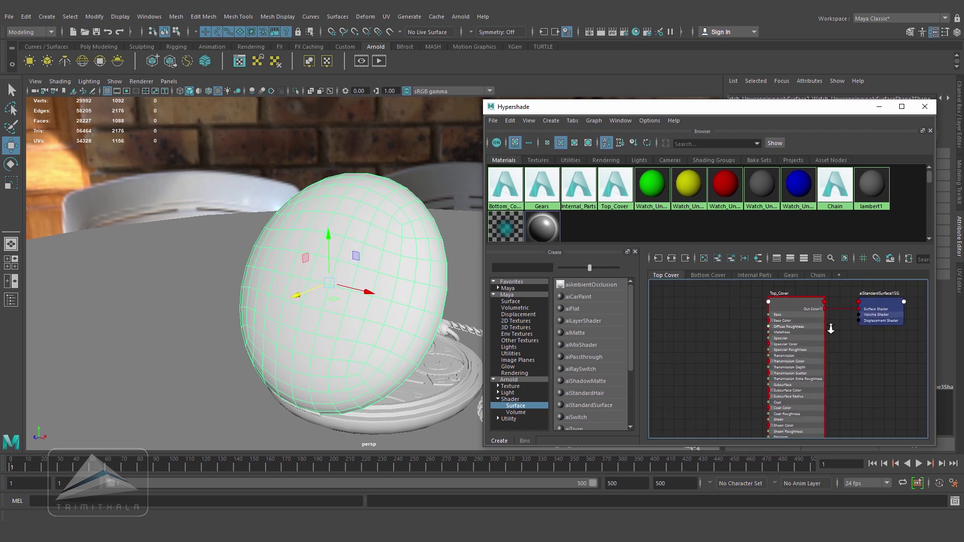
pyautogui.scroll(2, 831, 329)
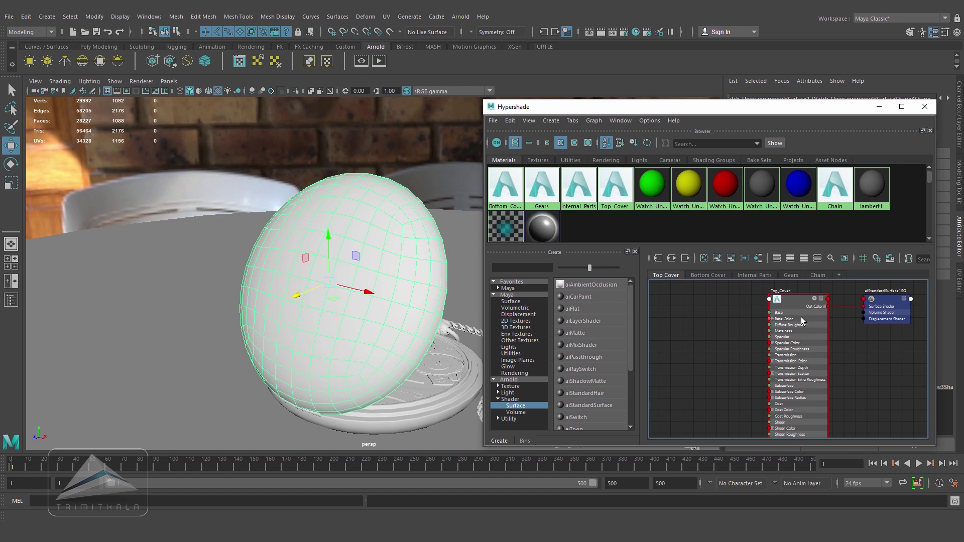
# Delete the five old green, yellow, red, grey and blue watch materials from the Hypershade.
pyautogui.click(796, 185)
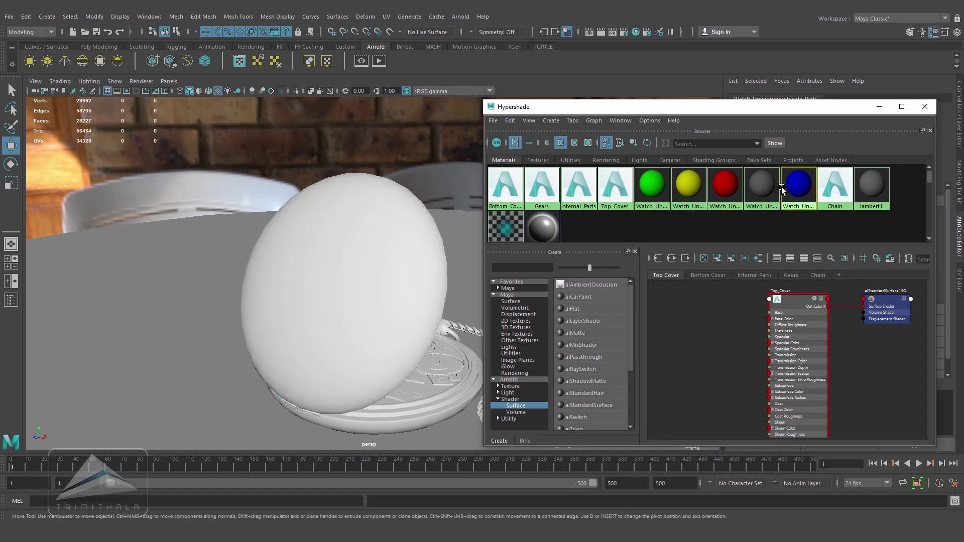
pyautogui.keyDown('shift'); pyautogui.click(763, 188); pyautogui.keyUp('shift')
pyautogui.keyDown('shift'); pyautogui.click(725, 187); pyautogui.keyUp('shift')
pyautogui.keyDown('shift'); pyautogui.click(688, 185); pyautogui.keyUp('shift')
pyautogui.keyDown('shift'); pyautogui.click(655, 186); pyautogui.keyUp('shift')
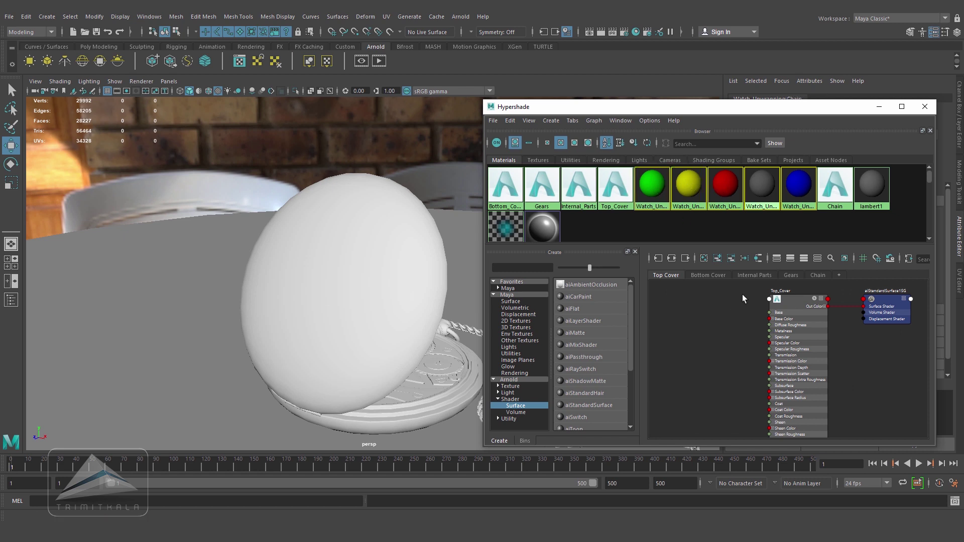
pyautogui.press('Delete')
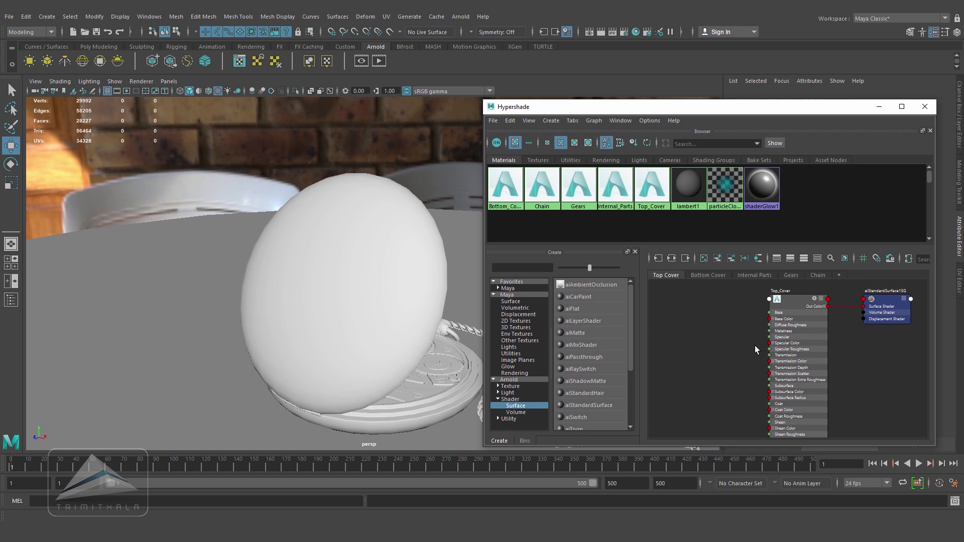
# Create a 2D File texture node in the Top Cover graph and arrange it with its placement node beside the Top_Cover material.
pyautogui.click(522, 322)
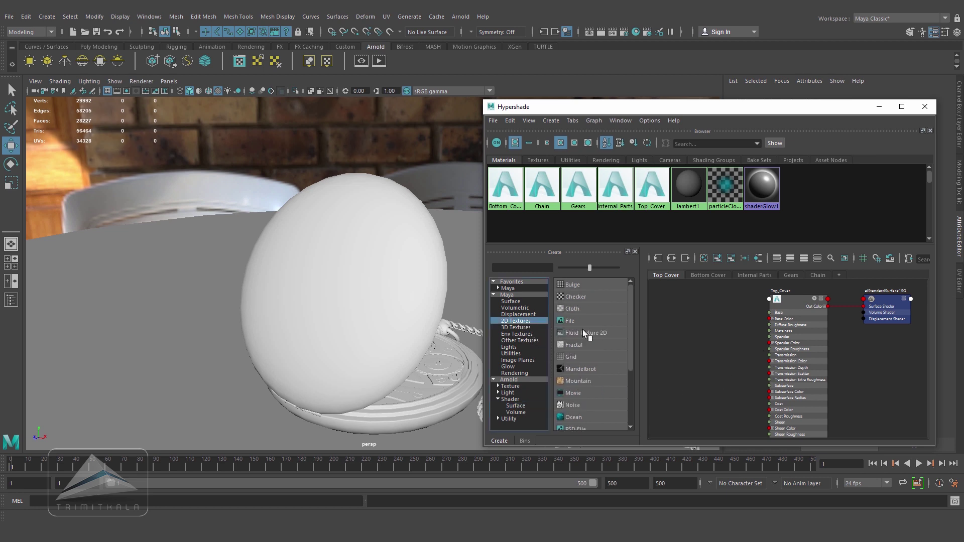
pyautogui.click(571, 319)
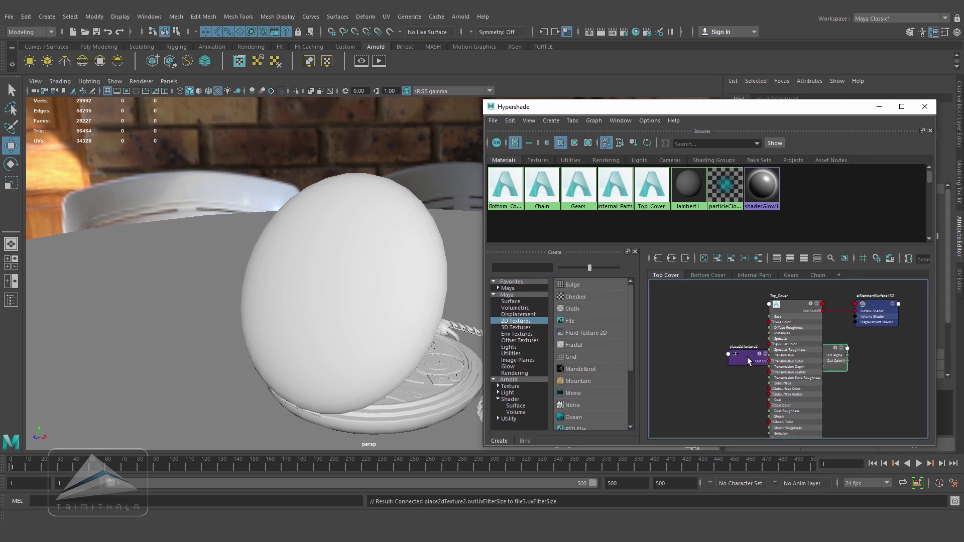
pyautogui.moveTo(748, 361); pyautogui.dragTo(669, 352)
pyautogui.moveTo(829, 348); pyautogui.dragTo(731, 342)
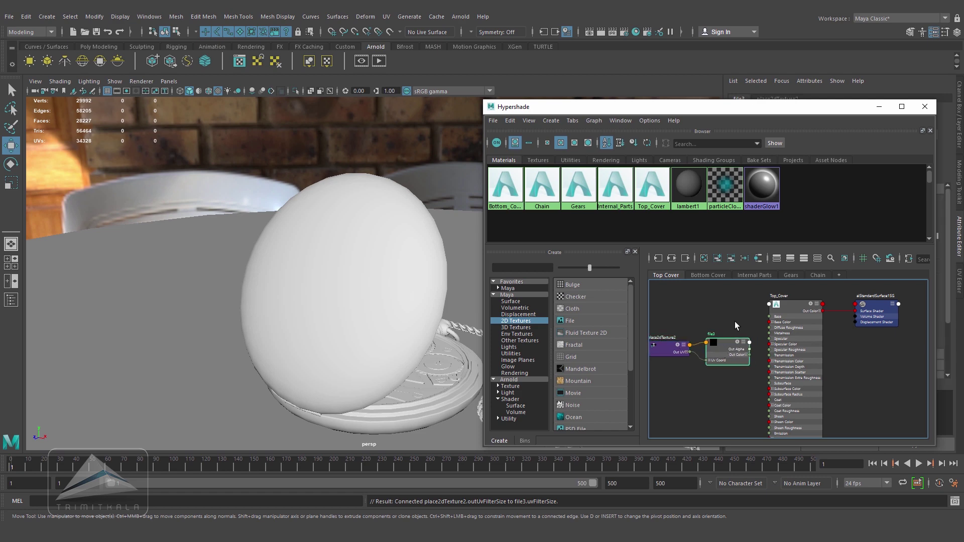
# Load Watch_Low_Cover_Top_Height.png from the sourceimages Watch folder into the new file texture node.
pyautogui.moveTo(768, 106); pyautogui.dragTo(485, 101)
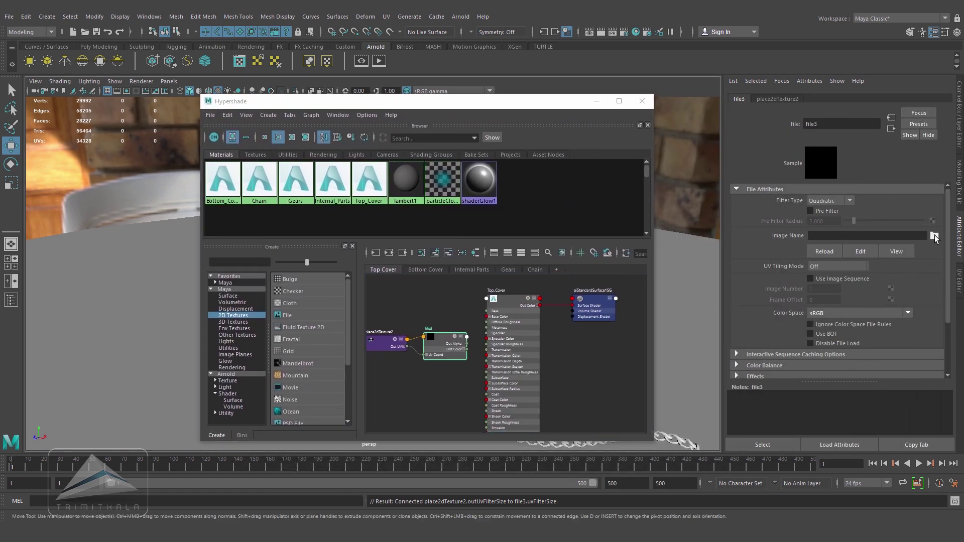
pyautogui.click(935, 235)
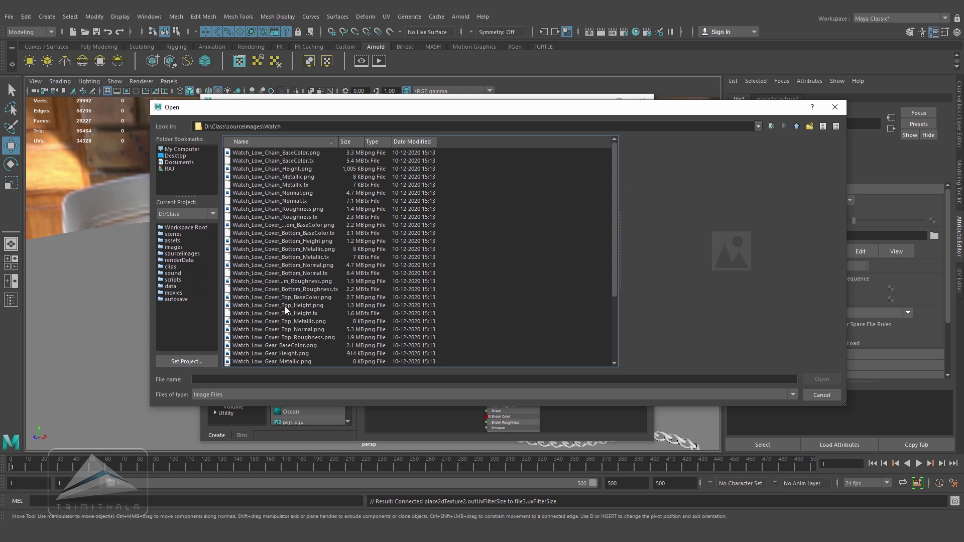
pyautogui.click(309, 304)
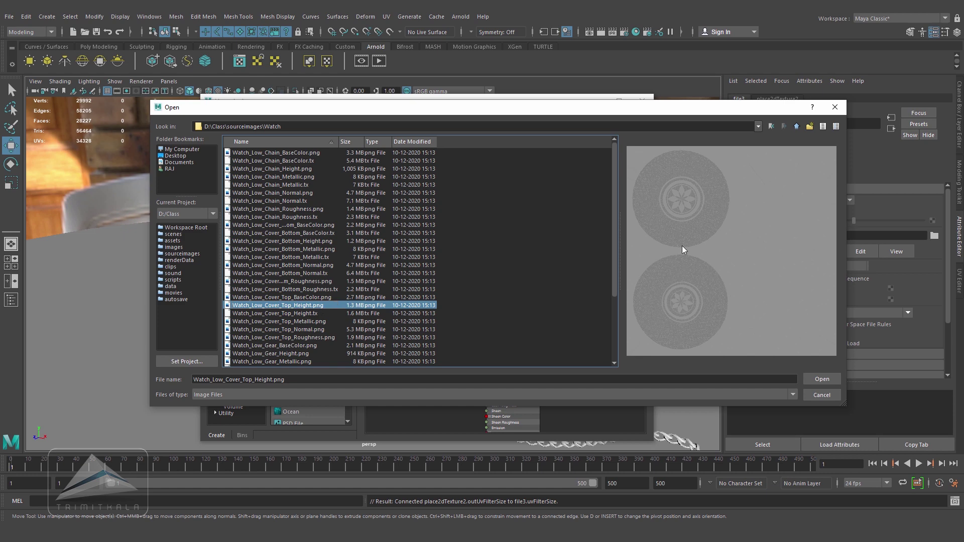
pyautogui.click(827, 381)
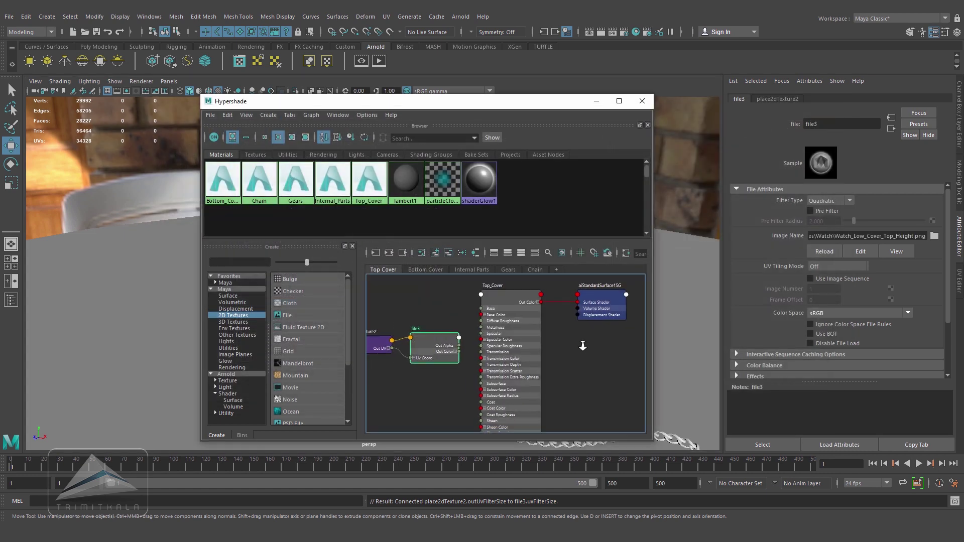
# Connect the height texture to the displacement material of the Top_Cover shading group and tidy the file and displacement nodes in the graph.
pyautogui.click(599, 298)
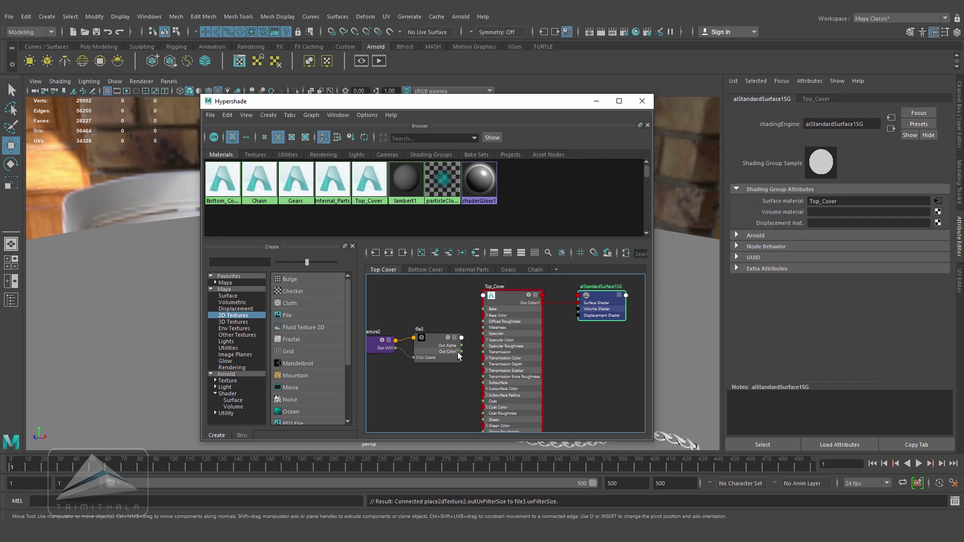
pyautogui.moveTo(437, 339); pyautogui.dragTo(790, 222, button='middle')
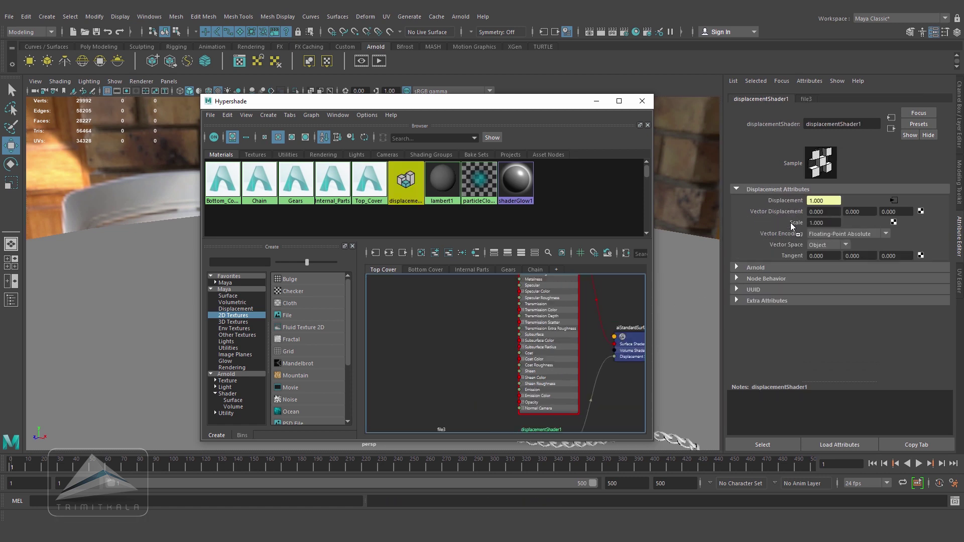
pyautogui.scroll(-3, 572, 352)
pyautogui.keyDown('alt'); pyautogui.moveTo(505, 333); pyautogui.dragTo(476, 277, button='middle'); pyautogui.keyUp('alt')
pyautogui.scroll(5, 527, 324)
pyautogui.keyDown('alt'); pyautogui.moveTo(544, 325); pyautogui.dragTo(588, 287, button='middle'); pyautogui.keyUp('alt')
pyautogui.scroll(1, 590, 316)
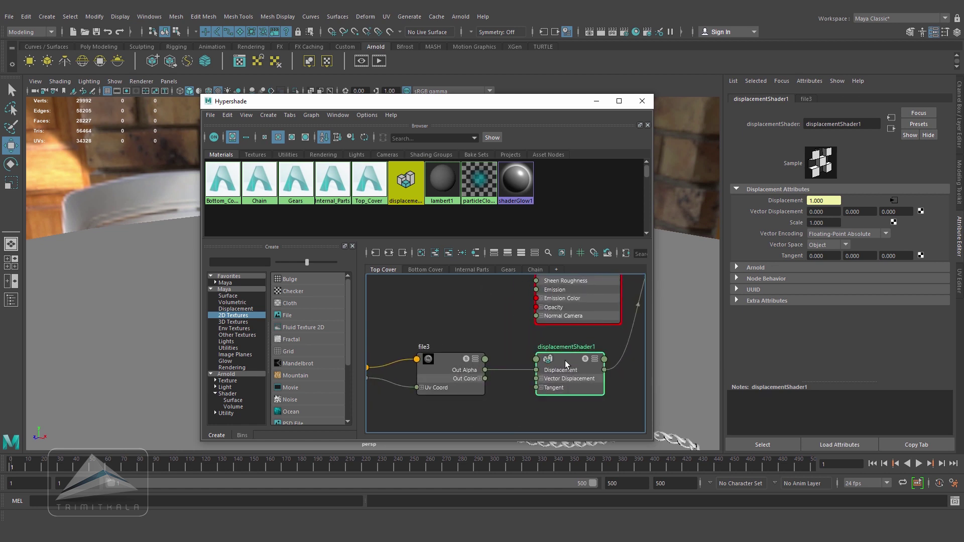
pyautogui.moveTo(571, 363); pyautogui.dragTo(568, 358)
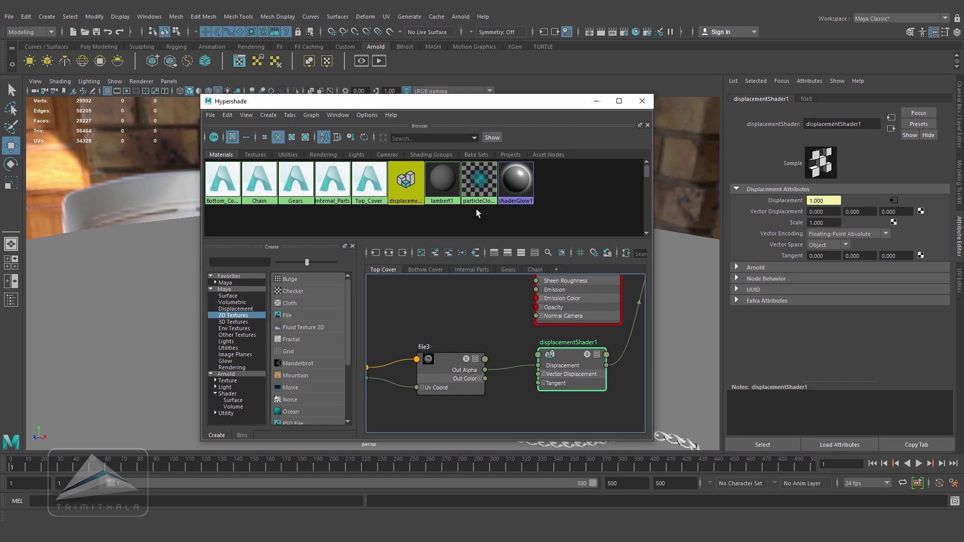
# Render the top cover in the Arnold RenderView with the Hypershade minimized and limit rendering to a crop region around the watch.
pyautogui.moveTo(453, 104); pyautogui.dragTo(483, 356)
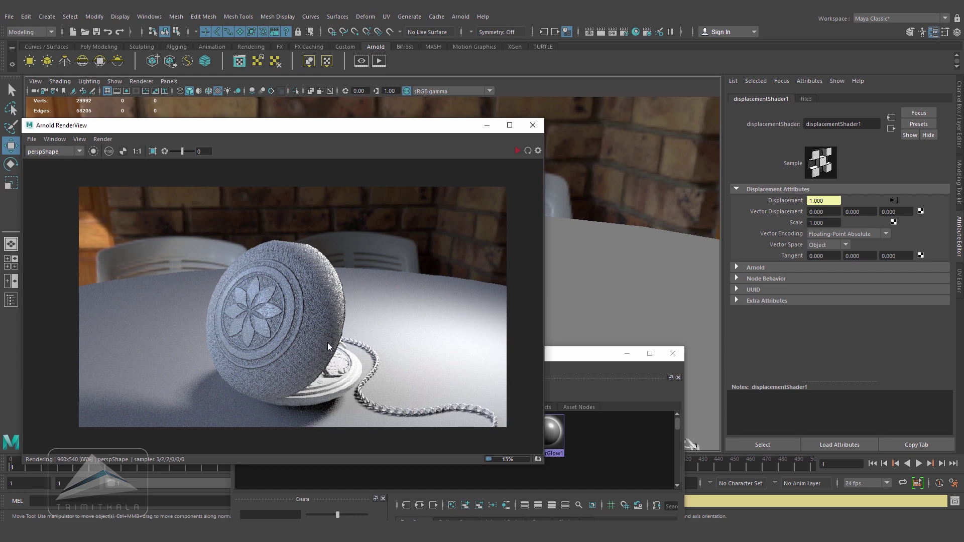
pyautogui.click(626, 353)
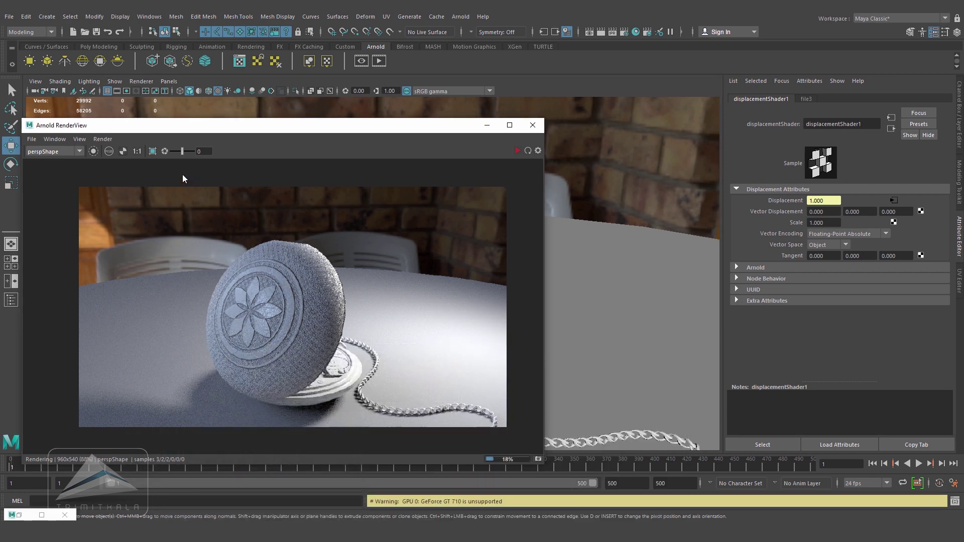
pyautogui.click(152, 151)
pyautogui.moveTo(260, 339); pyautogui.dragTo(372, 413)
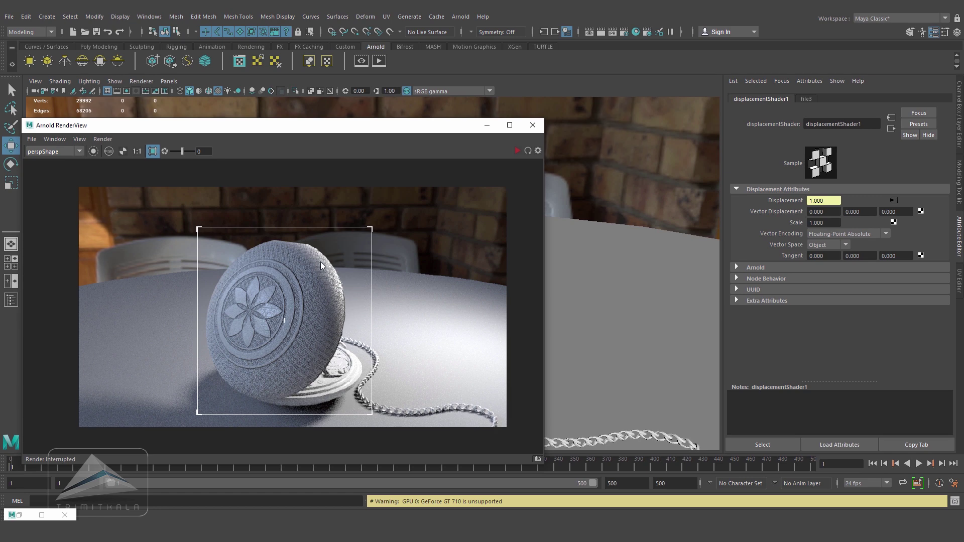
# Turn off Auto Bump in the displacement shader's Arnold attributes and render the cropped region again.
pyautogui.click(19, 515)
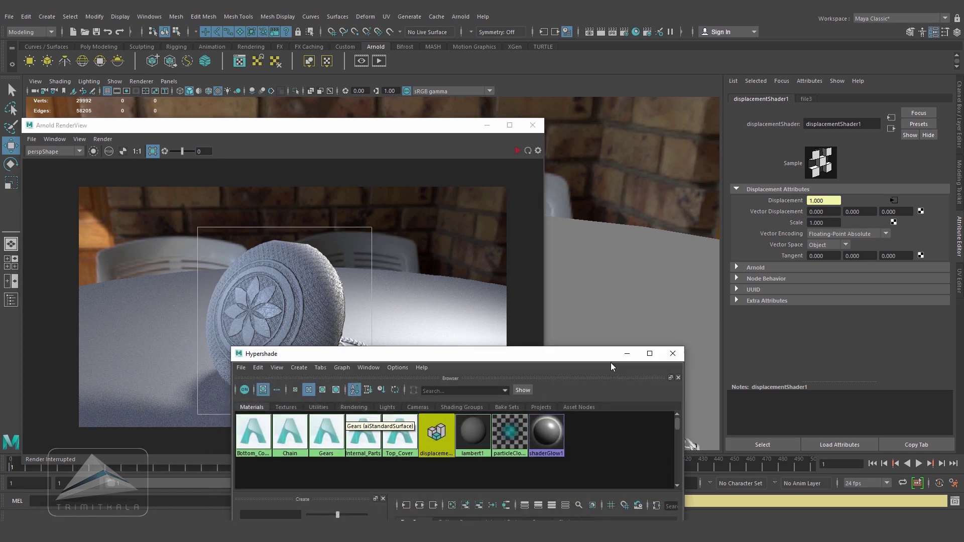
pyautogui.moveTo(610, 356); pyautogui.dragTo(680, 104)
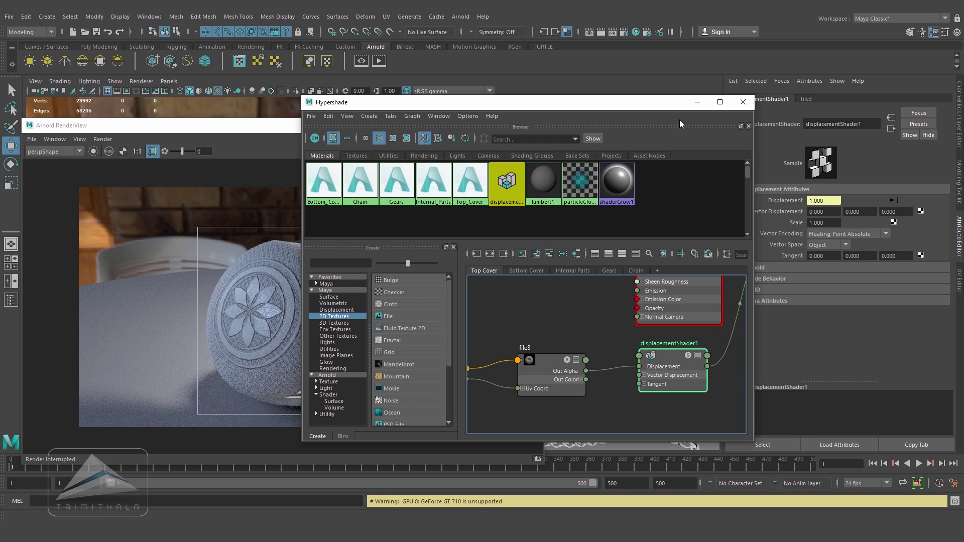
pyautogui.click(702, 106)
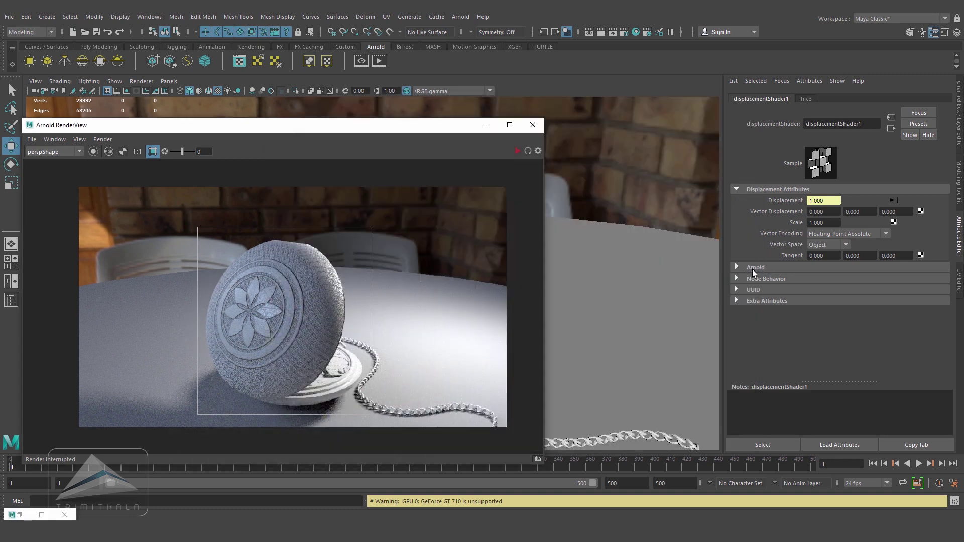
pyautogui.click(736, 268)
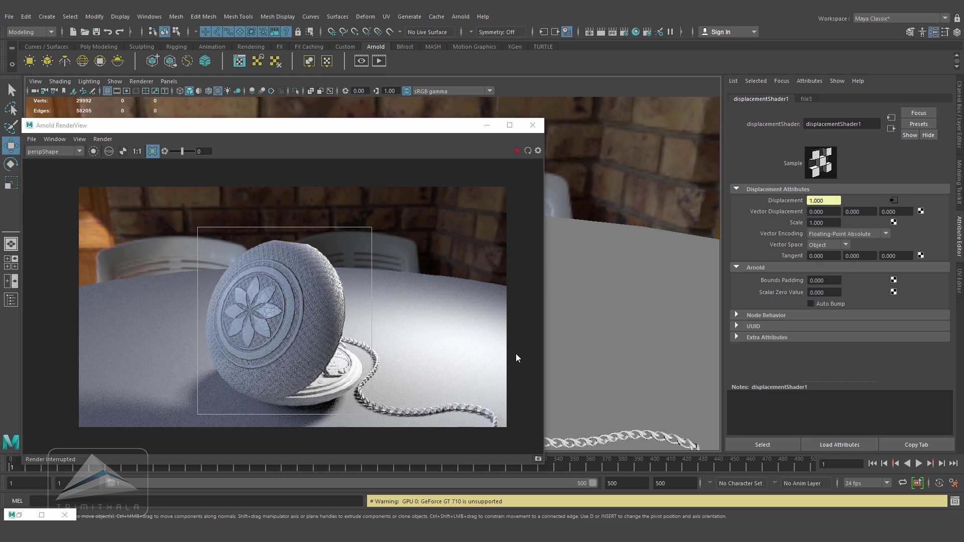
pyautogui.click(517, 150)
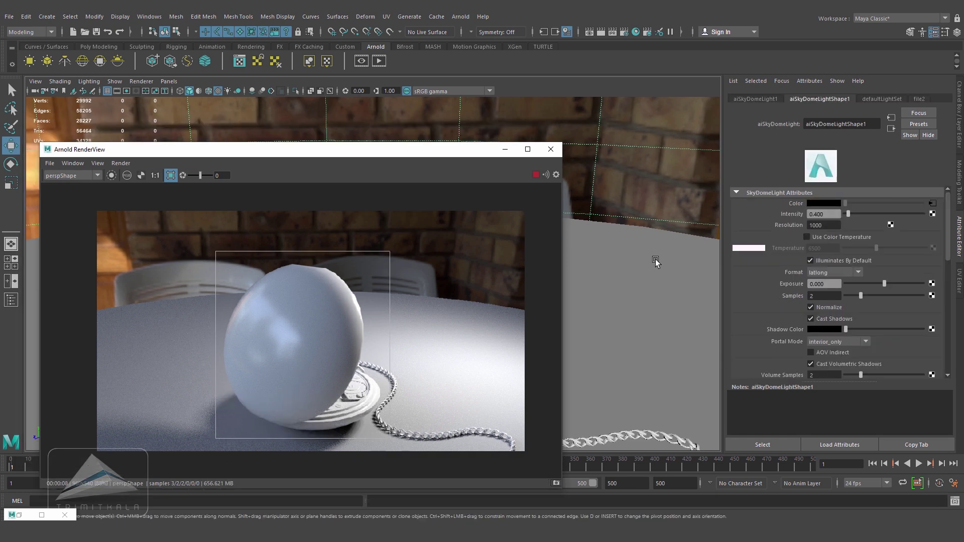
# Select the top cover mesh and set its Arnold subdivision type to catclark.
pyautogui.click(325, 324)
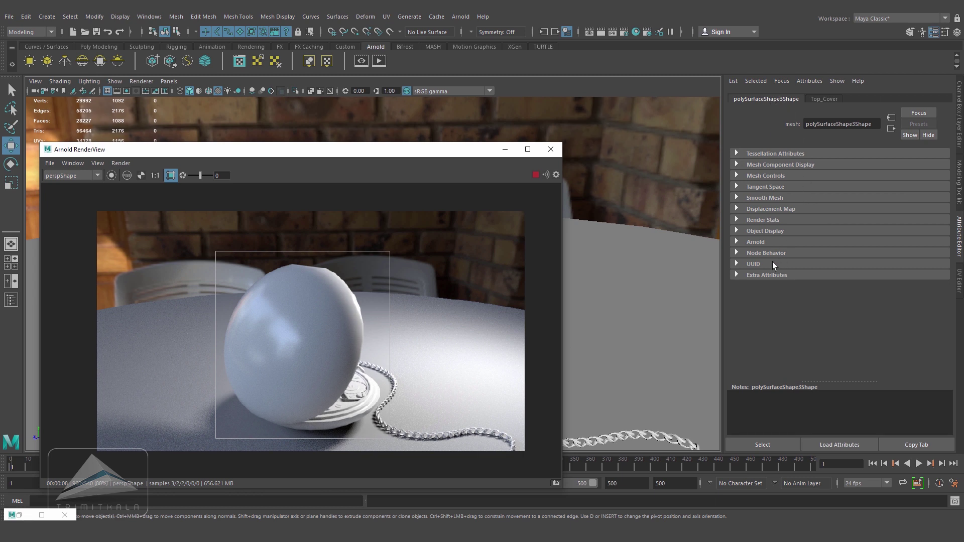
pyautogui.click(736, 244)
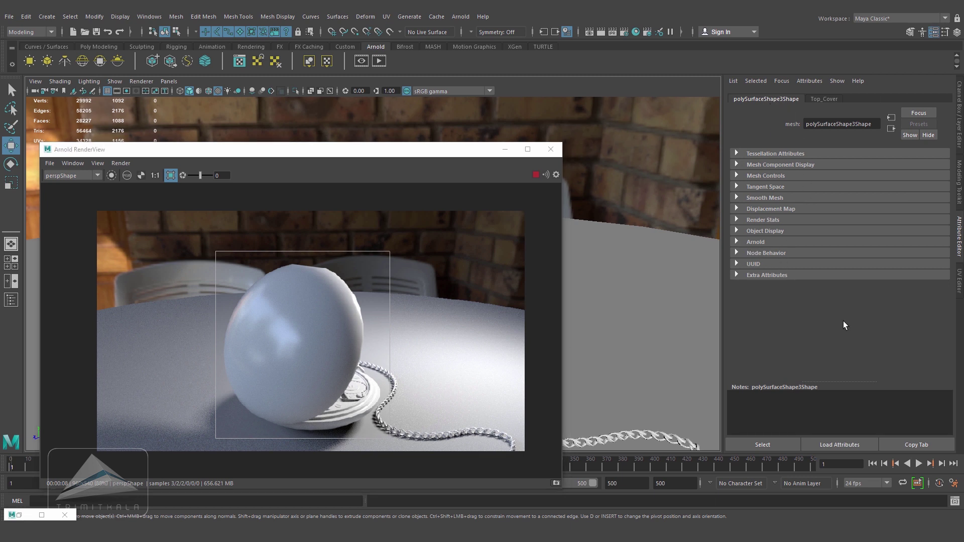
pyautogui.moveTo(945, 234); pyautogui.dragTo(943, 325)
pyautogui.click(744, 312)
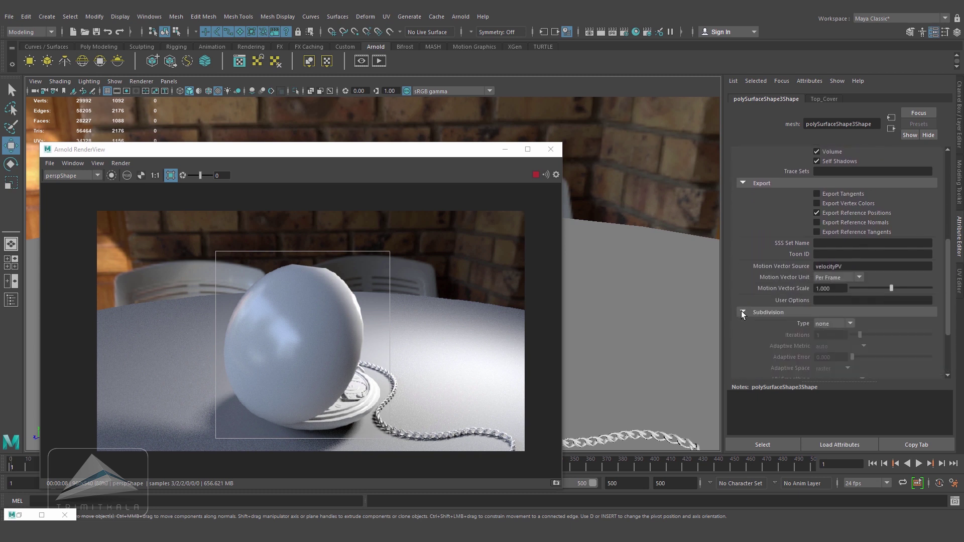
pyautogui.moveTo(946, 282); pyautogui.dragTo(948, 316)
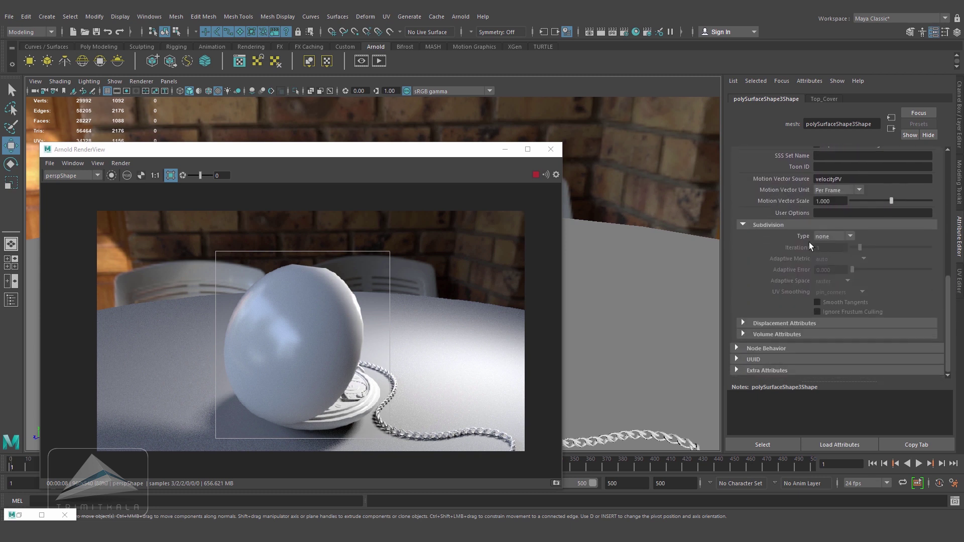
pyautogui.click(851, 237)
pyautogui.click(839, 257)
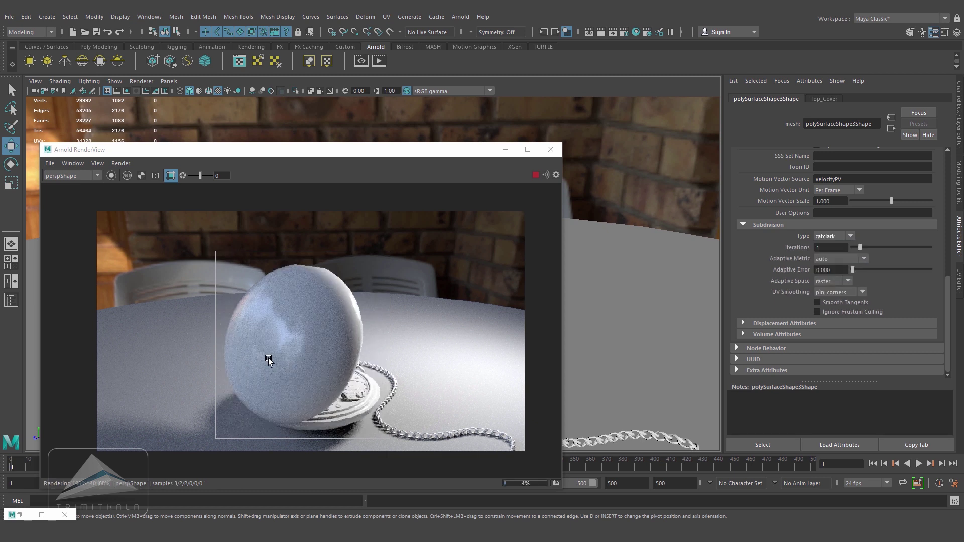
# Set the top cover's Arnold subdivision iterations to 2 and raise them further to 3, with the render beside the attributes.
pyautogui.moveTo(395, 149); pyautogui.dragTo(405, 106)
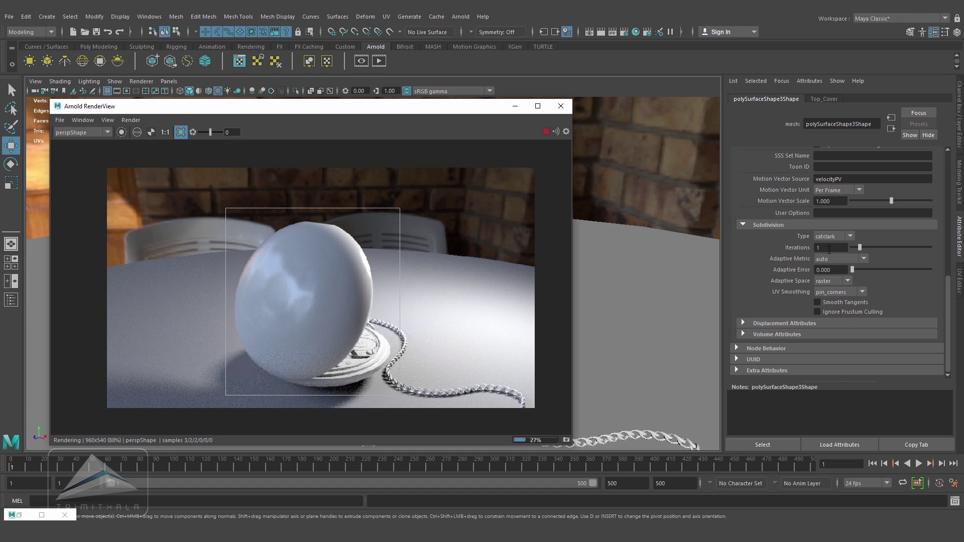
pyautogui.moveTo(829, 249); pyautogui.dragTo(785, 255)
pyautogui.doubleClick(835, 250)
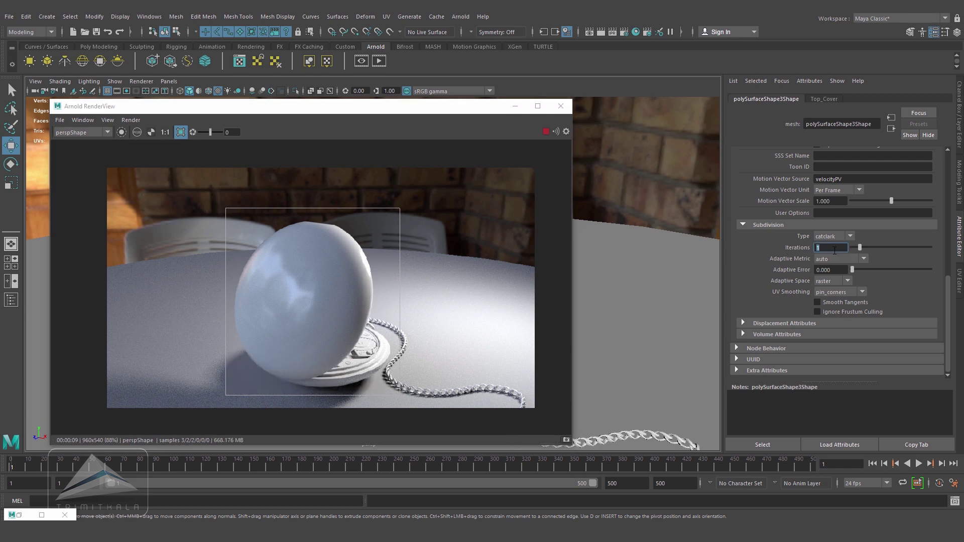
pyautogui.write('2')
pyautogui.press('Return')
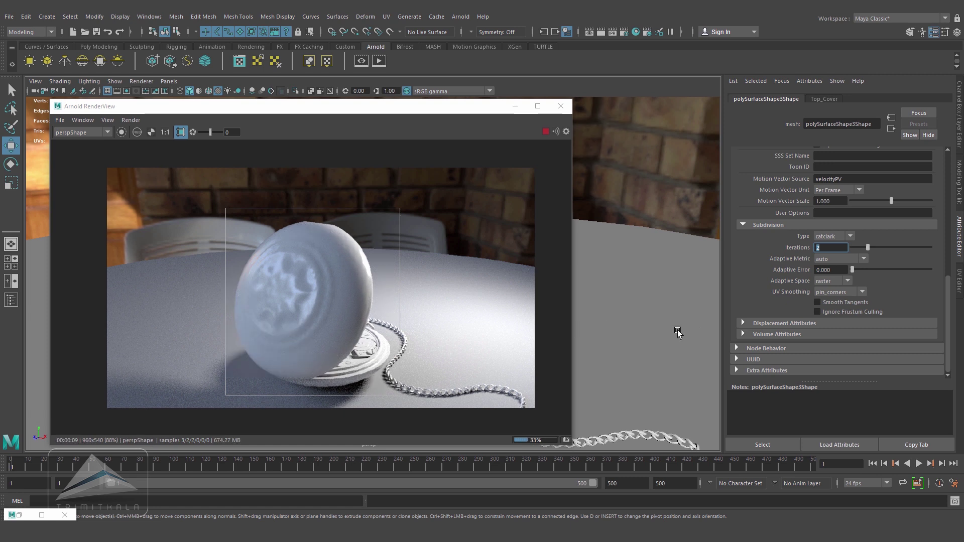
pyautogui.press('BackSpace')
pyautogui.write('3')
pyautogui.press('Return')
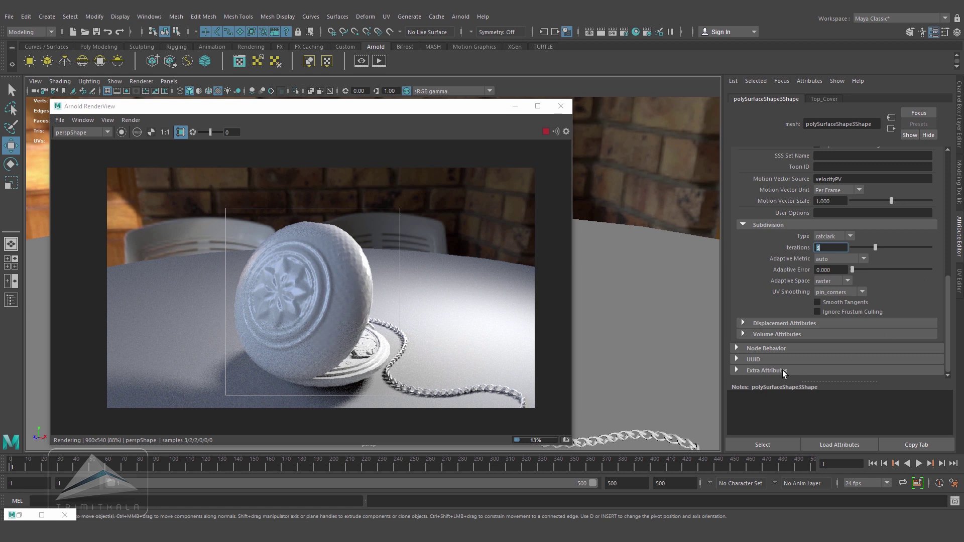
# Set the Bounds Padding in the top cover's displacement attributes to 1 and expand its Autobump settings.
pyautogui.click(744, 322)
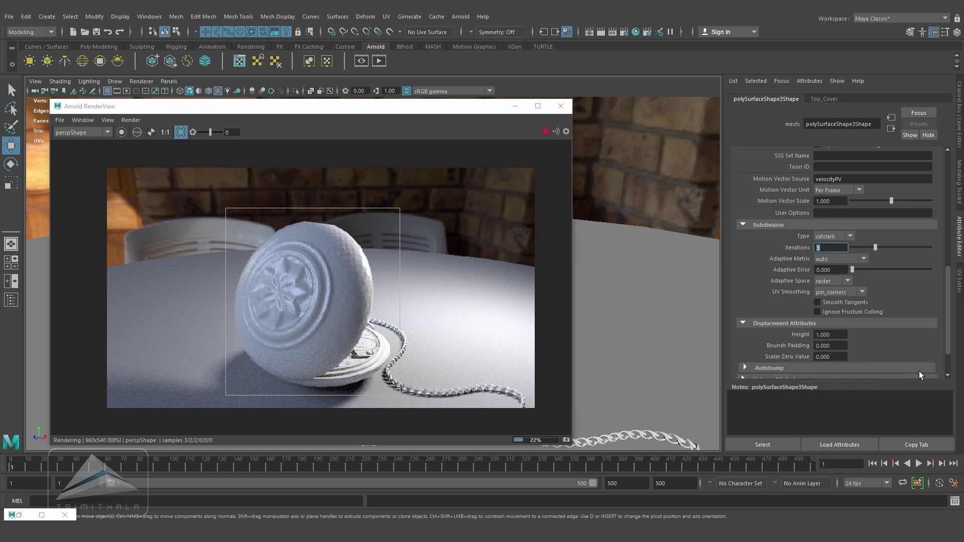
pyautogui.scroll(-3, 818, 336)
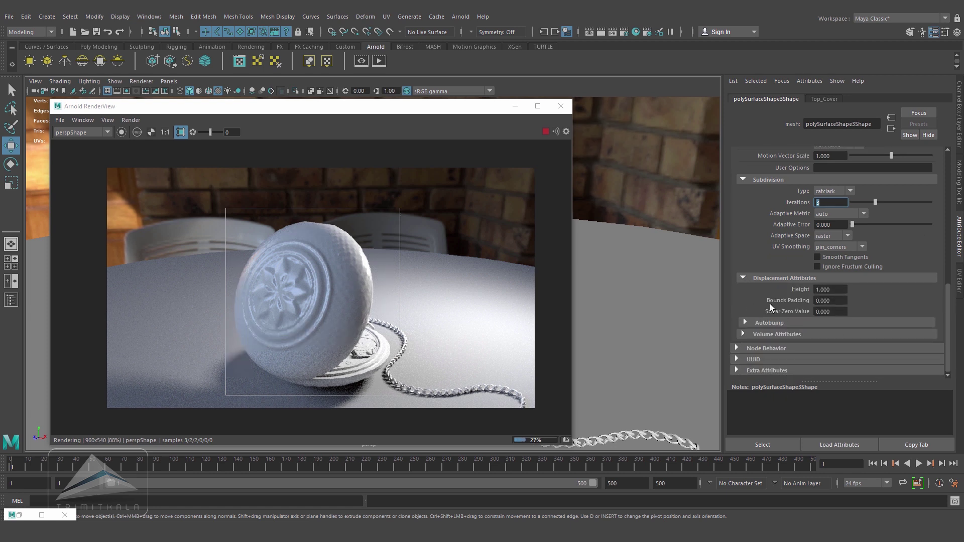
pyautogui.click(834, 300)
pyautogui.write('1')
pyautogui.press('Return')
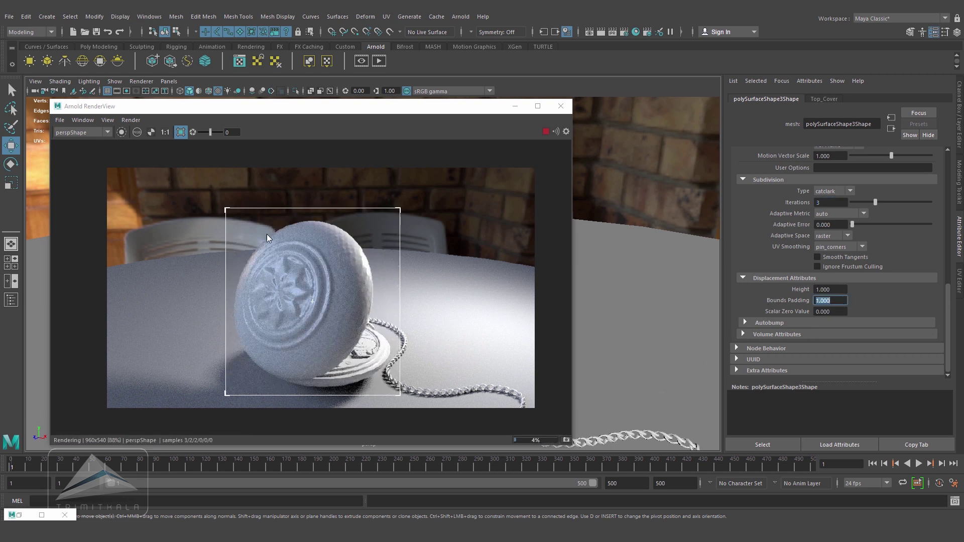
pyautogui.click(745, 323)
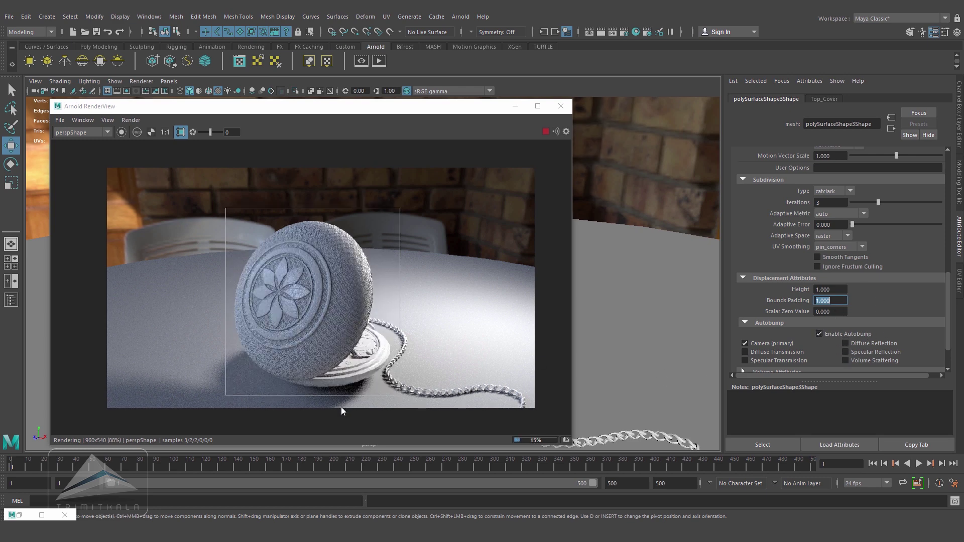
# Bring back the Hypershade and disconnect the displacement shader from the Top_Cover shading group.
pyautogui.click(19, 516)
pyautogui.keyDown('alt'); pyautogui.moveTo(762, 345); pyautogui.dragTo(723, 344, button='right'); pyautogui.keyUp('alt')
pyautogui.keyDown('alt'); pyautogui.moveTo(723, 343); pyautogui.dragTo(645, 379, button='middle'); pyautogui.keyUp('alt')
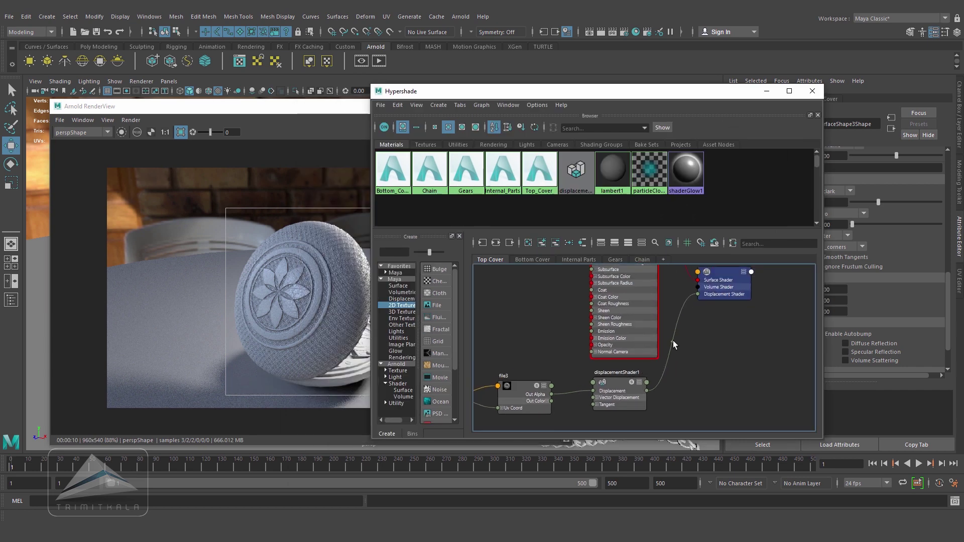
pyautogui.moveTo(671, 342); pyautogui.dragTo(713, 366)
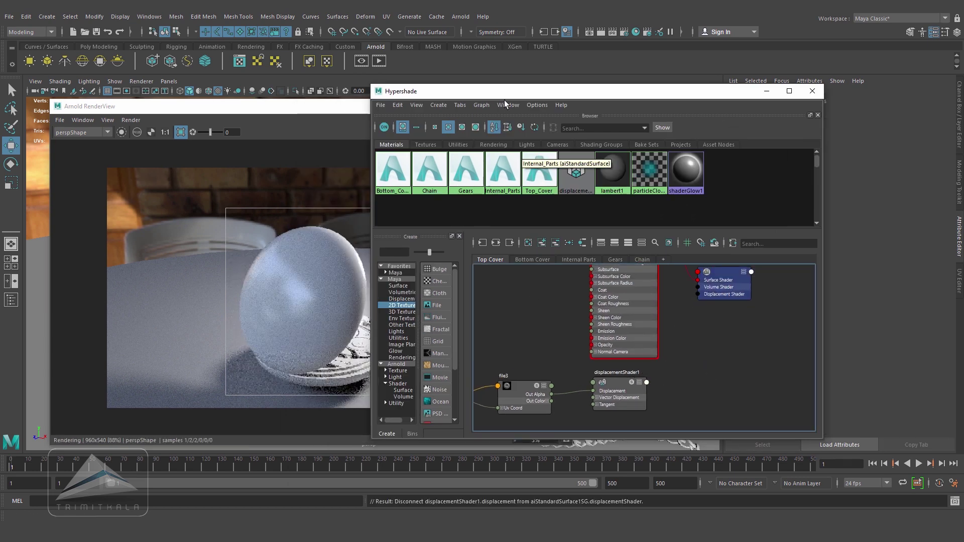
# Stop the live Arnold render and store a snapshot of the top cover without displacement.
pyautogui.moveTo(510, 91); pyautogui.dragTo(592, 91)
pyautogui.click(439, 284)
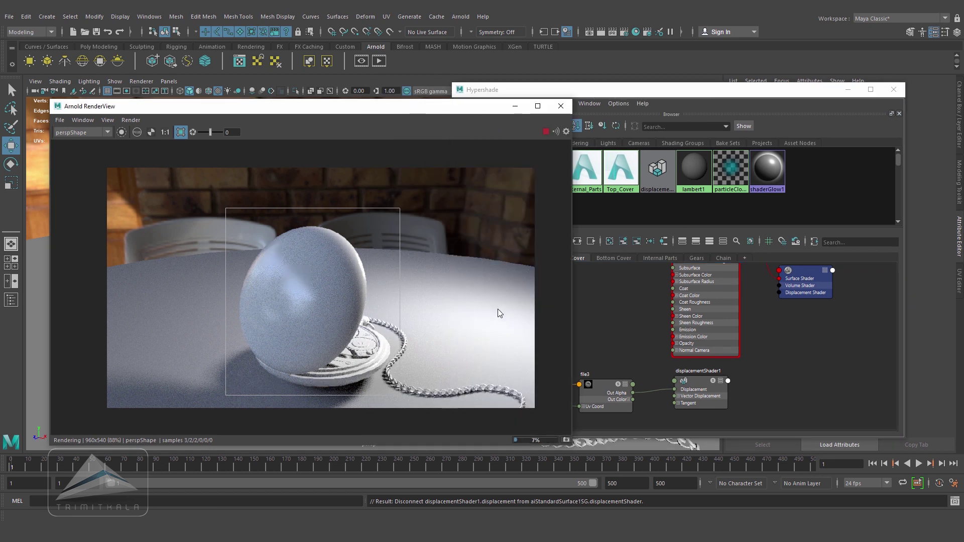
pyautogui.click(546, 131)
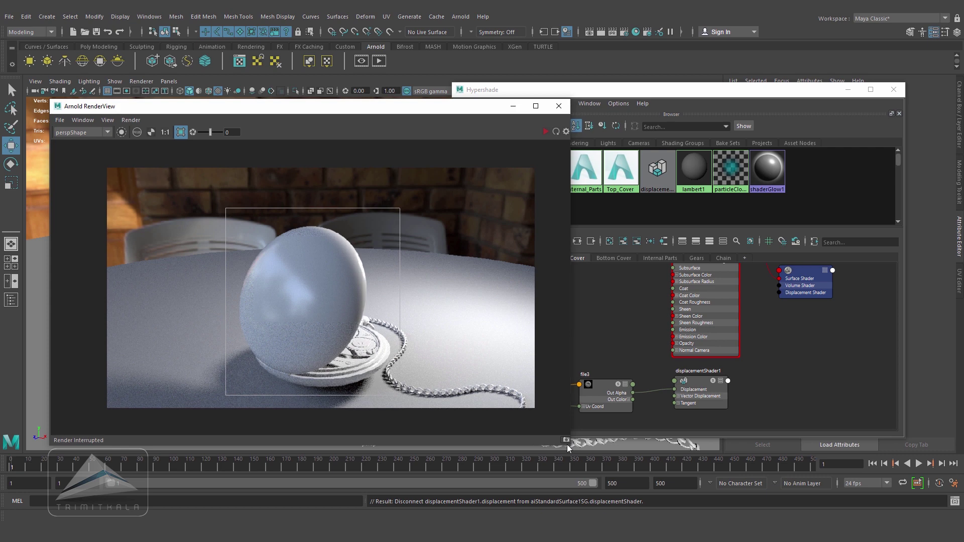
pyautogui.click(566, 440)
# Reconnect displacementShader1 to the displacement material of the Top_Cover shading group and restart the live render.
pyautogui.click(733, 377)
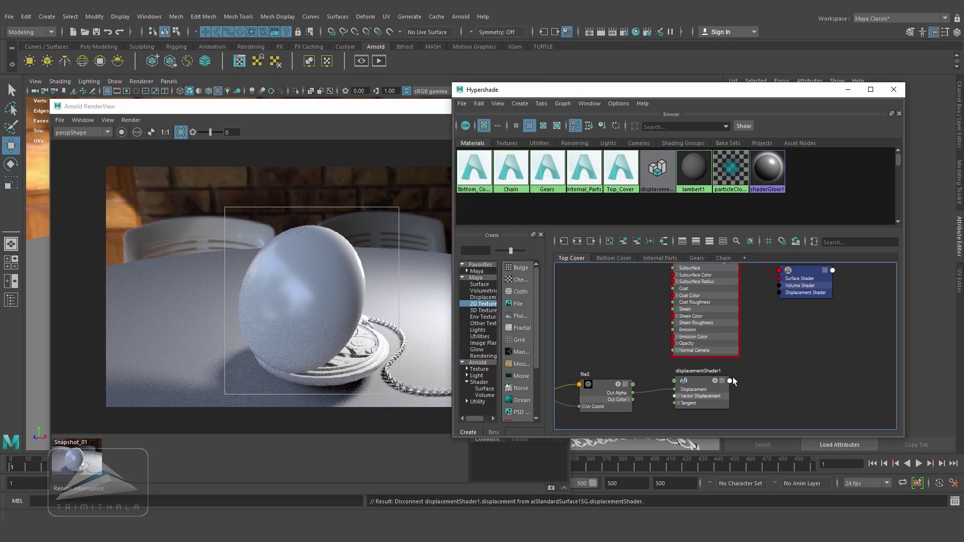
pyautogui.moveTo(768, 90); pyautogui.dragTo(526, 84)
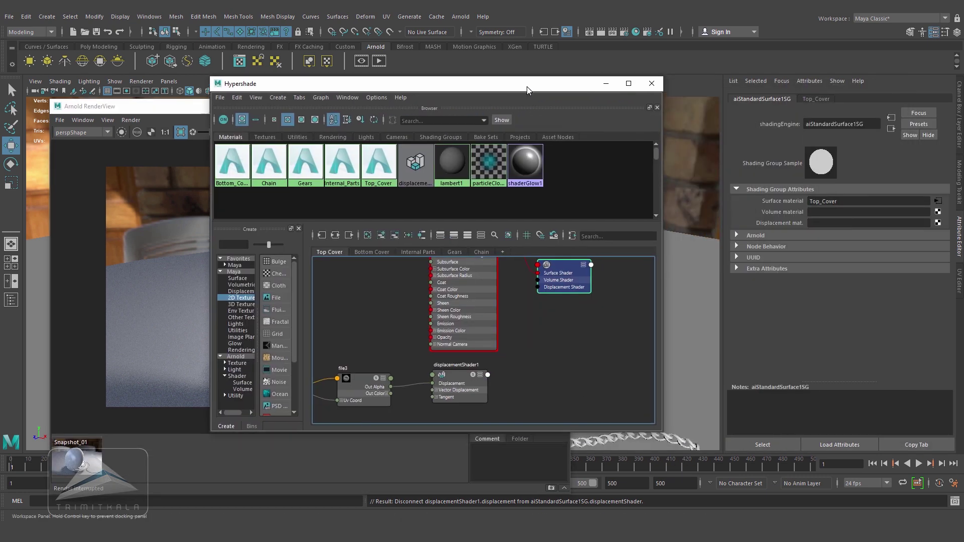
pyautogui.moveTo(458, 377); pyautogui.dragTo(816, 222, button='middle')
pyautogui.moveTo(518, 89); pyautogui.dragTo(782, 163)
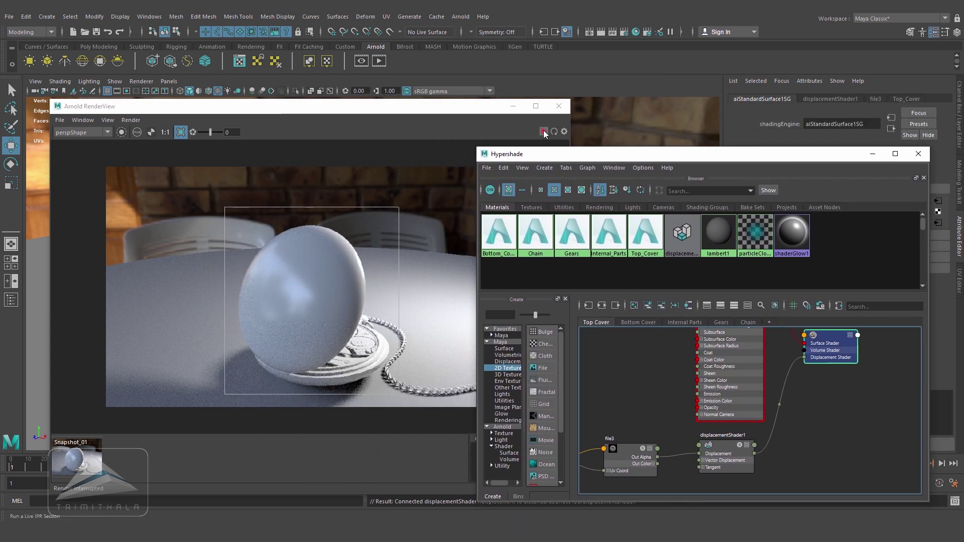
pyautogui.click(475, 240)
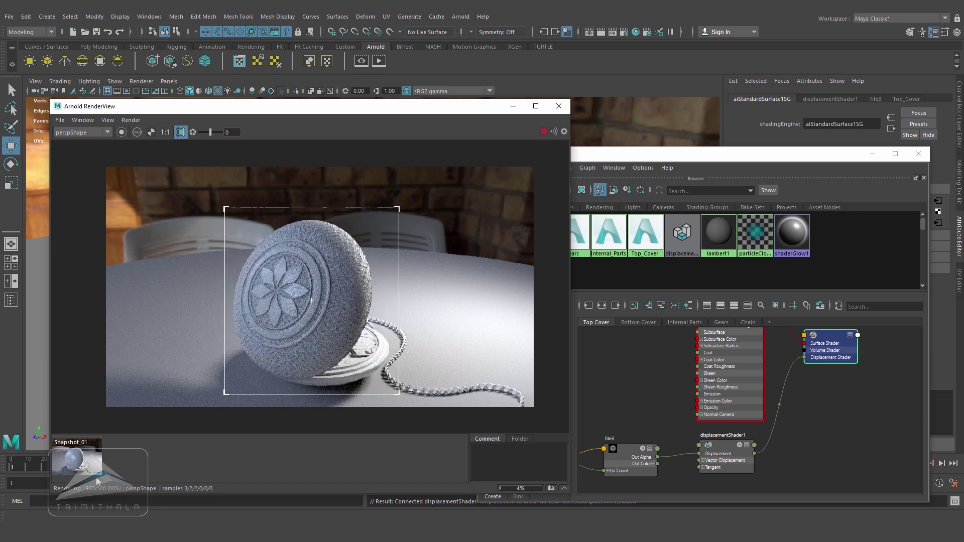
# Toggle the stored snapshot on and off to compare the undisplaced cover with the displaced live render.
pyautogui.click(81, 465)
pyautogui.click(80, 464)
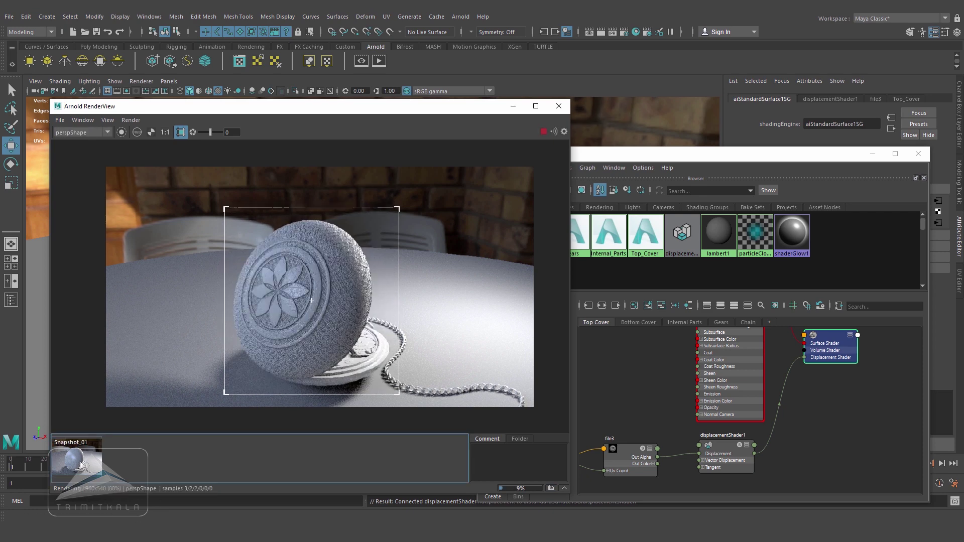
pyautogui.click(81, 464)
pyautogui.click(81, 465)
pyautogui.click(80, 465)
pyautogui.click(81, 464)
pyautogui.click(81, 465)
pyautogui.click(81, 464)
pyautogui.click(81, 465)
pyautogui.click(81, 464)
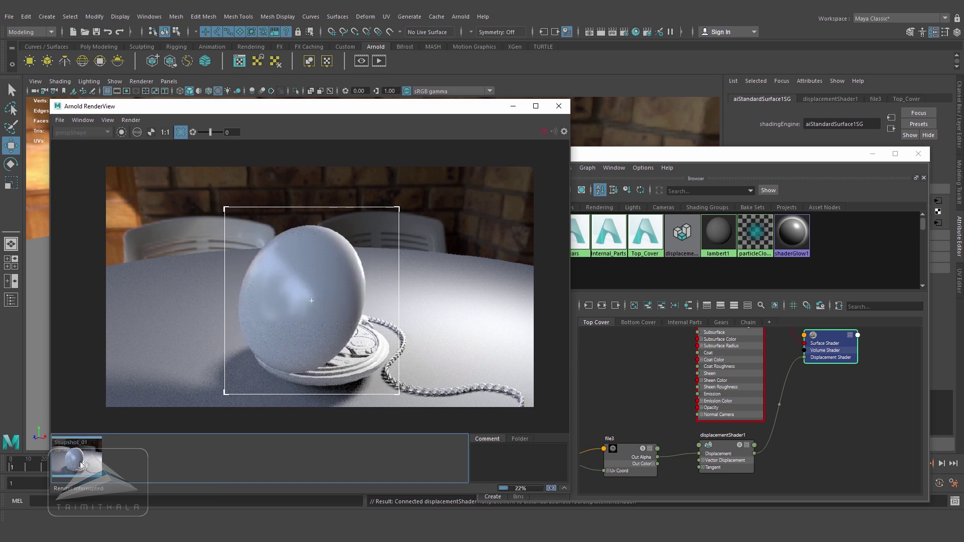
pyautogui.click(80, 464)
pyautogui.click(81, 465)
pyautogui.click(81, 464)
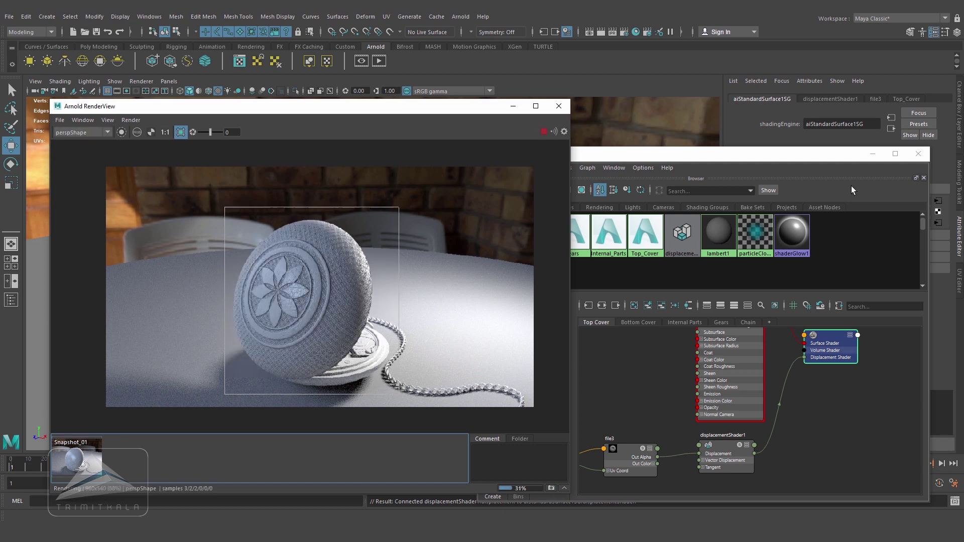
# Select the height map's file node in the graph, minimize the Hypershade and set the texture's color space to Raw.
pyautogui.click(808, 415)
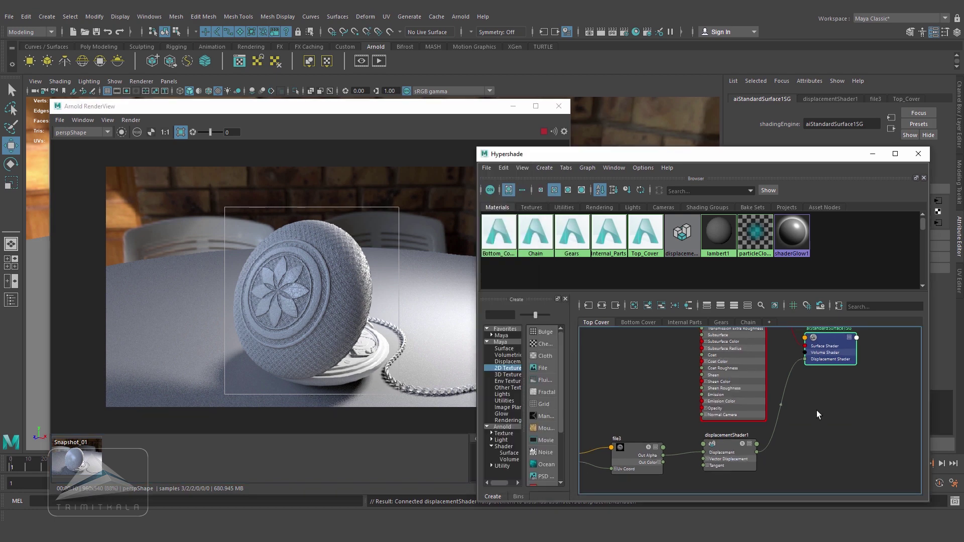
pyautogui.click(618, 455)
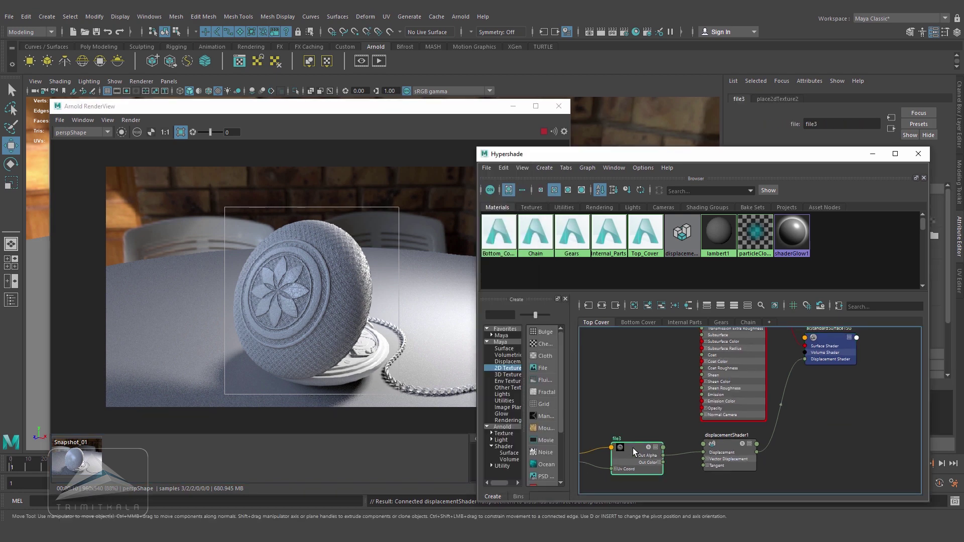
pyautogui.click(873, 154)
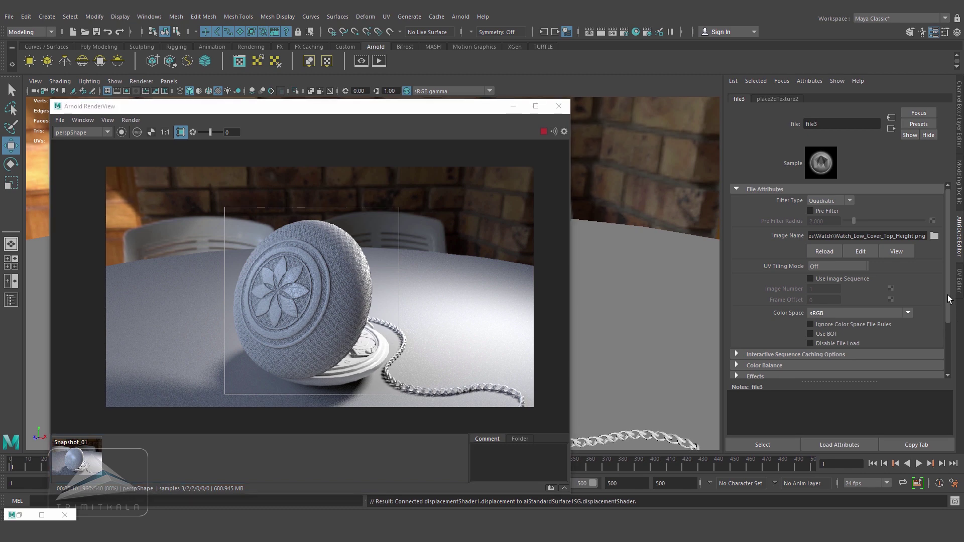
pyautogui.click(25, 515)
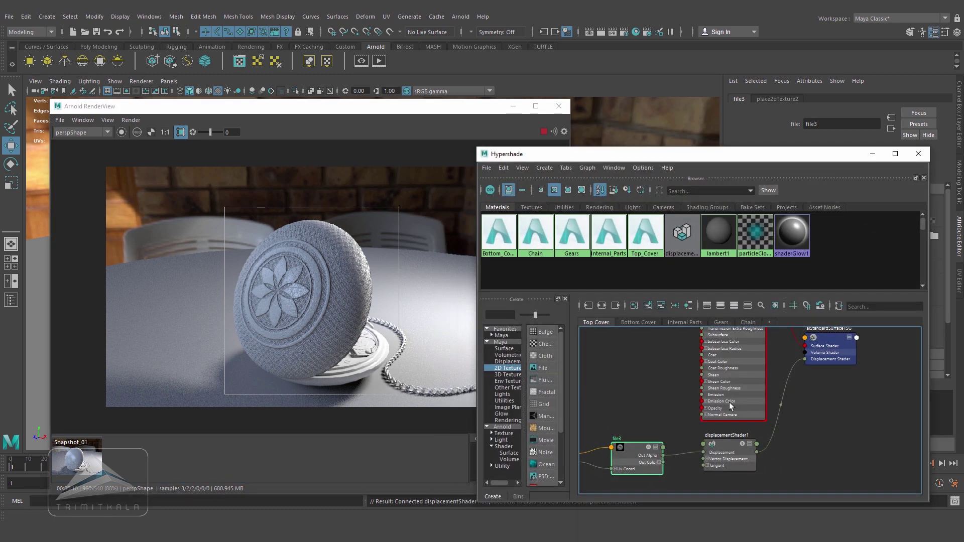
pyautogui.click(873, 153)
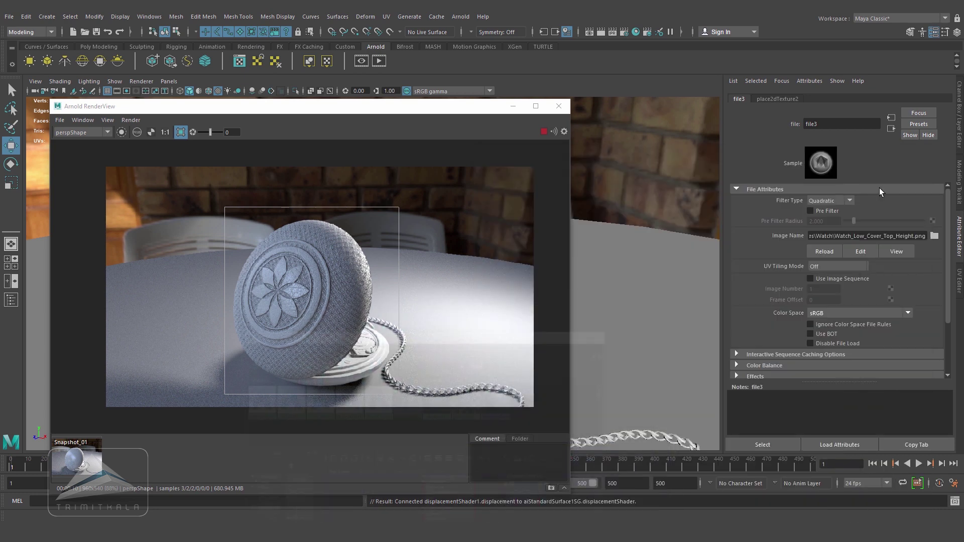
pyautogui.click(814, 315)
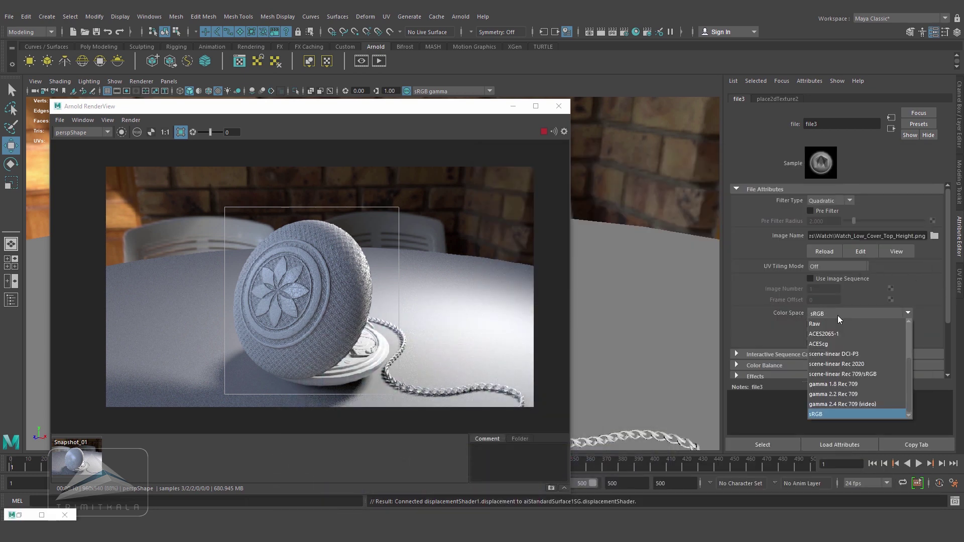
pyautogui.click(833, 322)
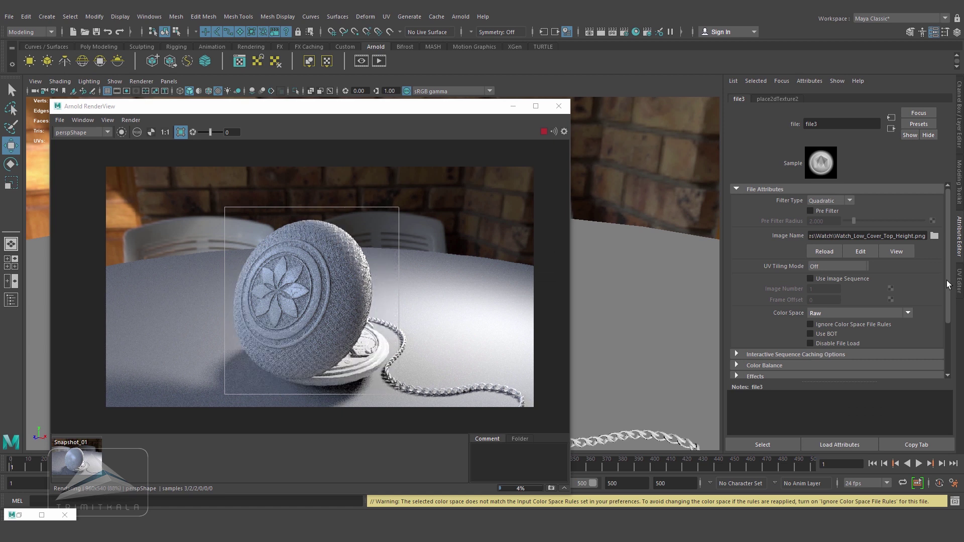
# Expand the height texture's Color Balance settings and compare the updated render with the undisplaced snapshot.
pyautogui.scroll(-4, 948, 286)
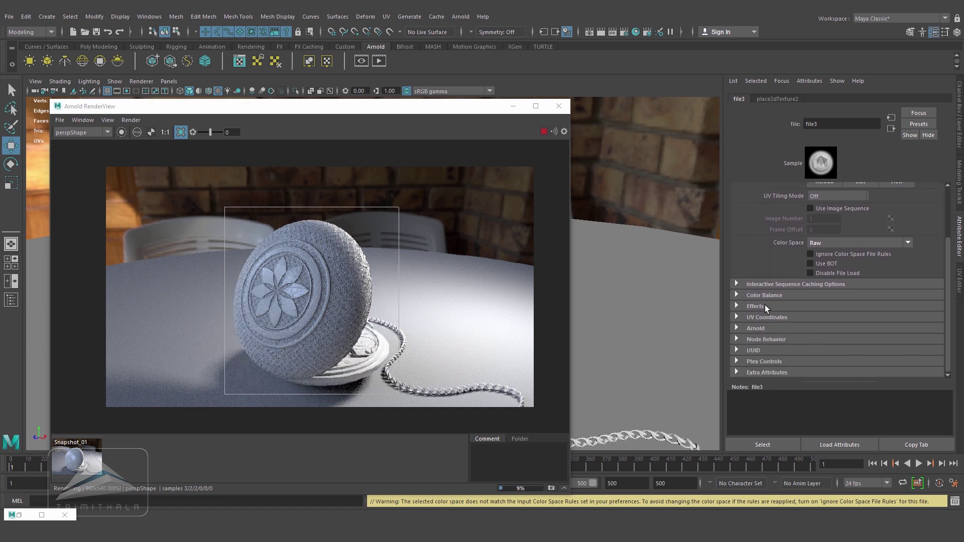
pyautogui.click(780, 295)
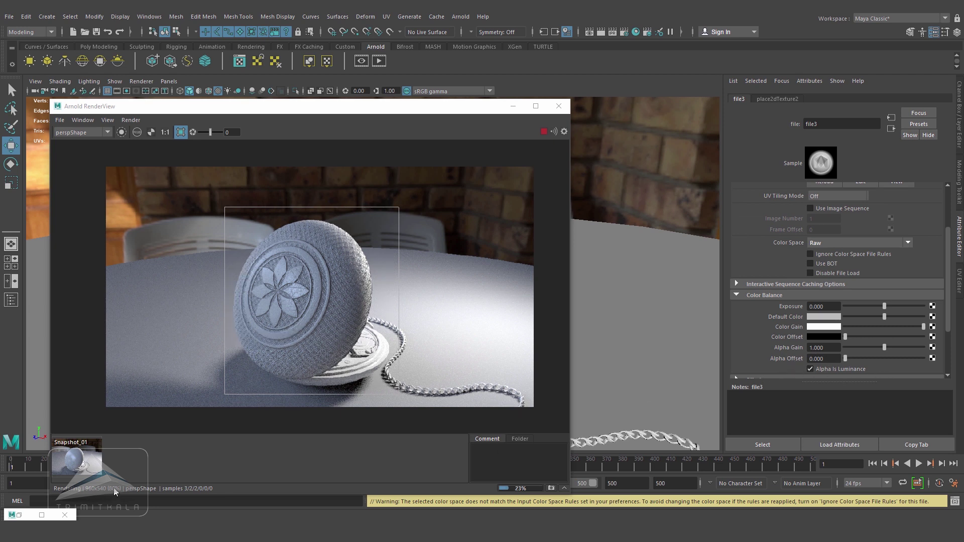
pyautogui.click(86, 450)
pyautogui.click(83, 454)
pyautogui.click(83, 455)
pyautogui.click(83, 454)
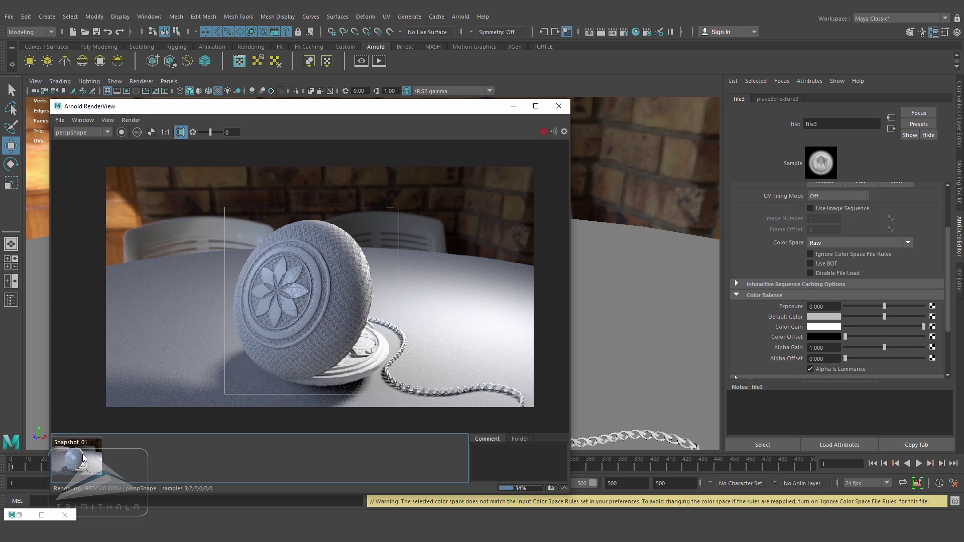
pyautogui.click(83, 458)
pyautogui.click(84, 457)
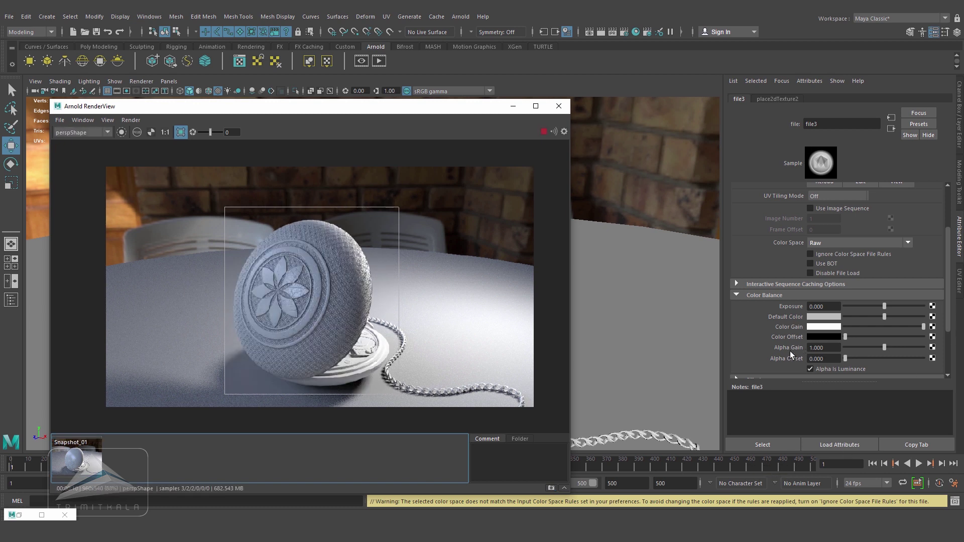
# Set the Alpha Gain of the height texture to 0.5 to reduce the displacement strength.
pyautogui.doubleClick(828, 350)
pyautogui.write('0.5')
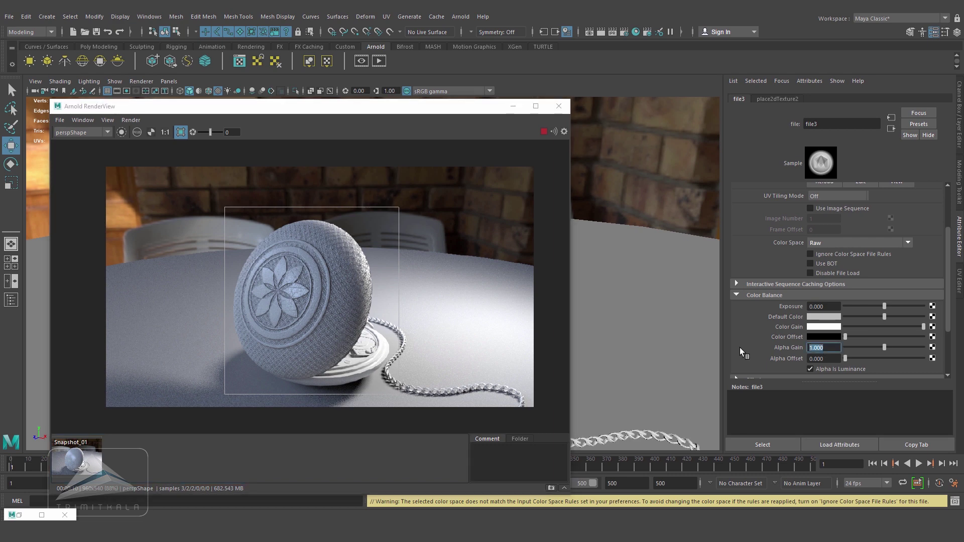
pyautogui.press('Return')
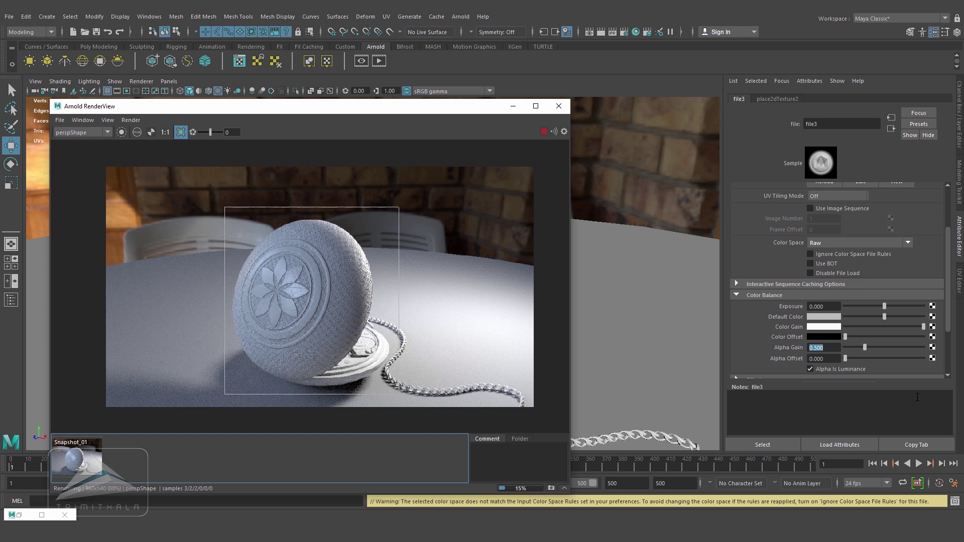
# Set the Alpha Offset of the height texture to -0.25, leaving the Alpha Gain as it is.
pyautogui.click(833, 358)
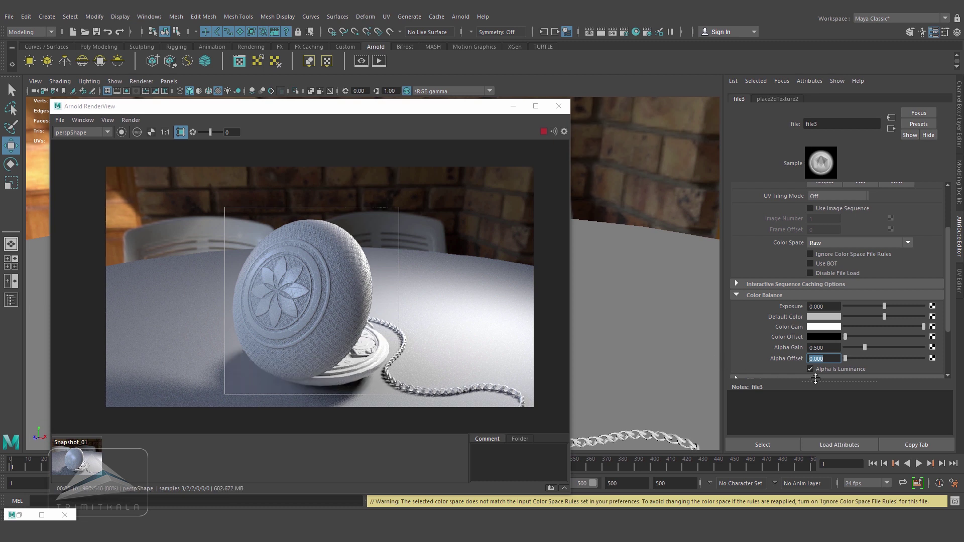
pyautogui.click(829, 348)
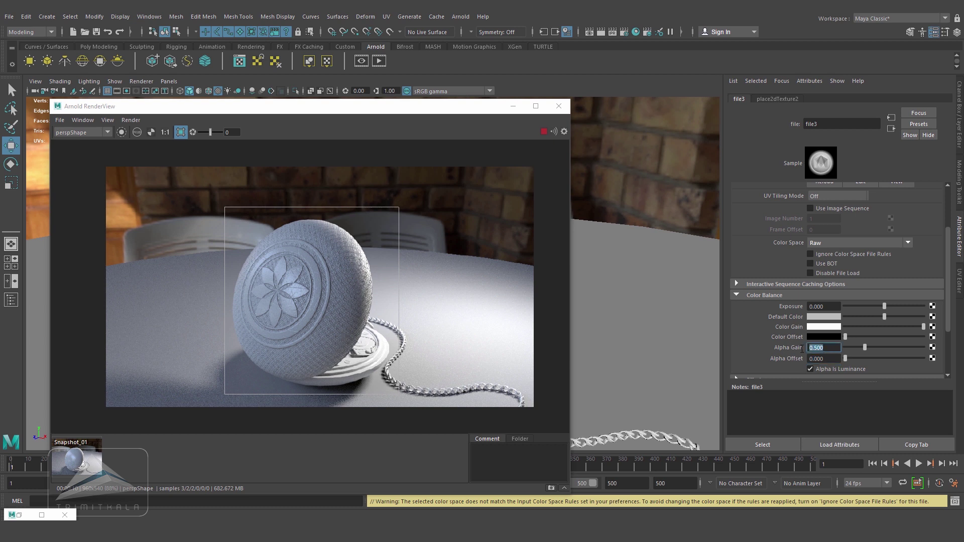
pyautogui.click(831, 358)
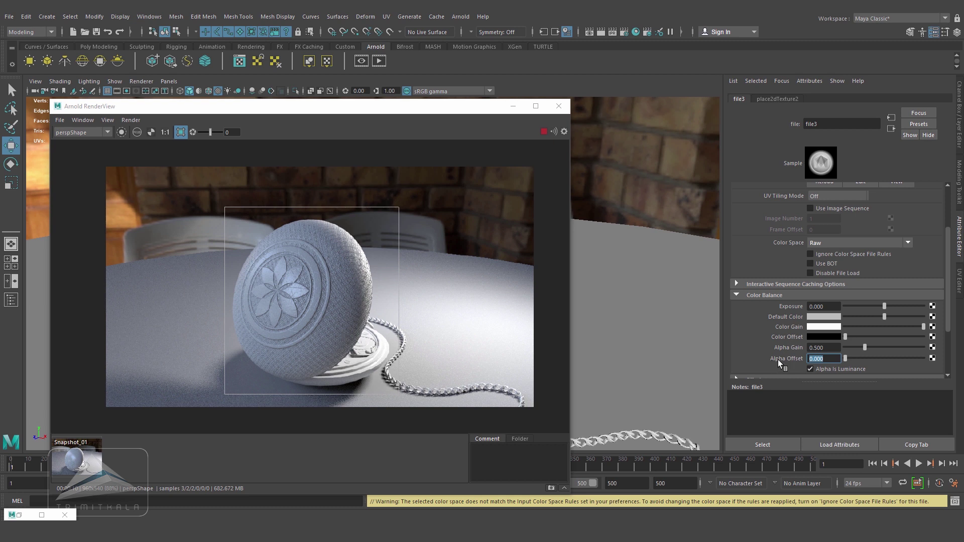
pyautogui.write('-0')
pyautogui.write('.')
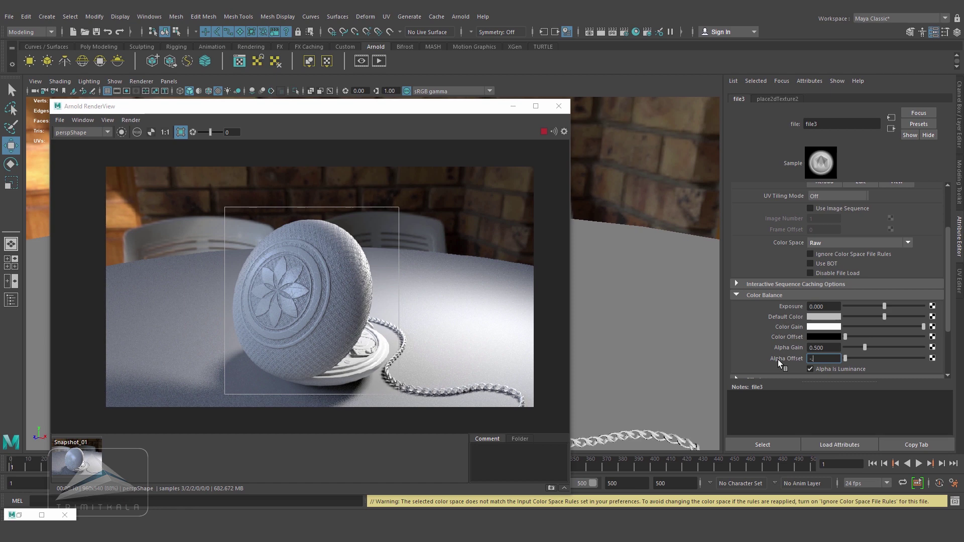
pyautogui.write('25')
pyautogui.press('Return')
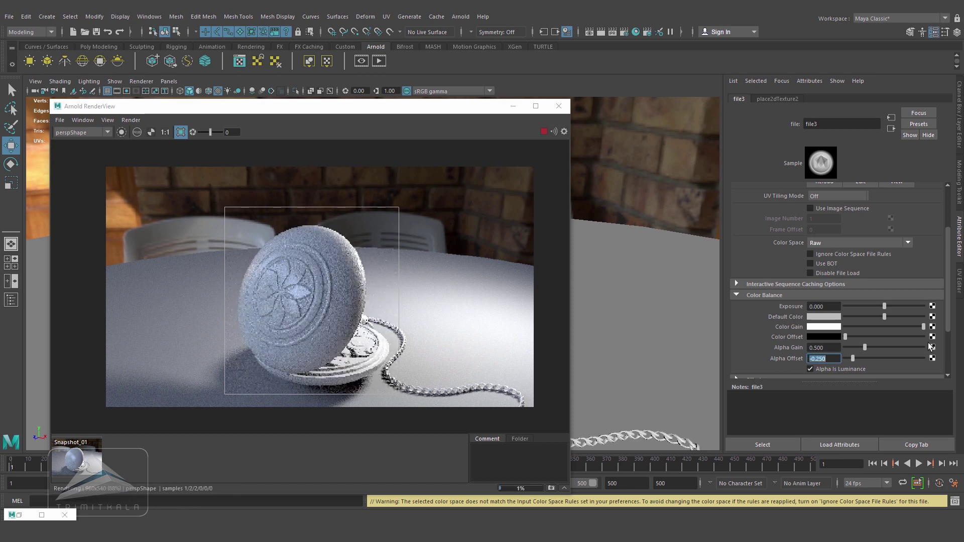
# Toggle the stored snapshot on and off to compare the cover's size and shape with the offset-corrected live render.
pyautogui.click(86, 461)
pyautogui.click(85, 461)
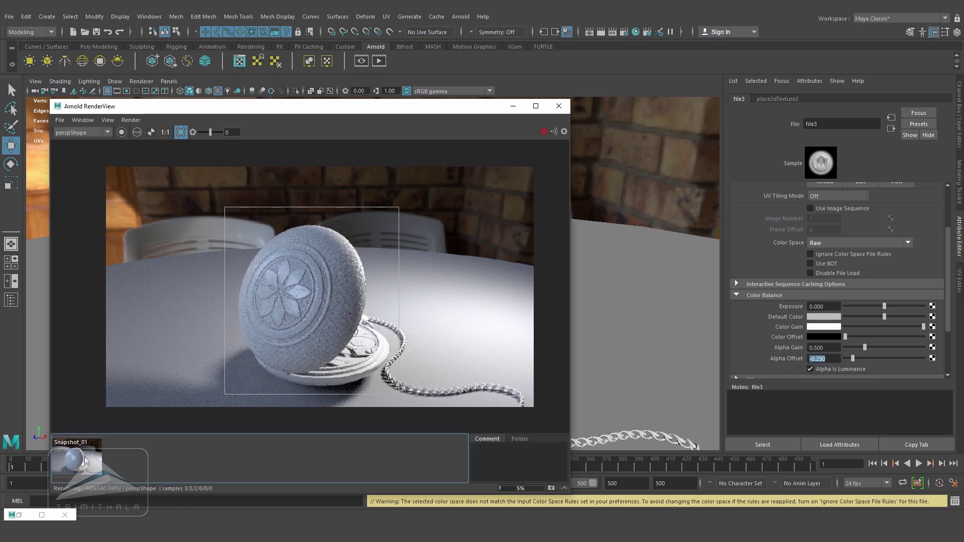
pyautogui.click(85, 460)
pyautogui.click(85, 460)
pyautogui.click(86, 460)
pyautogui.click(86, 461)
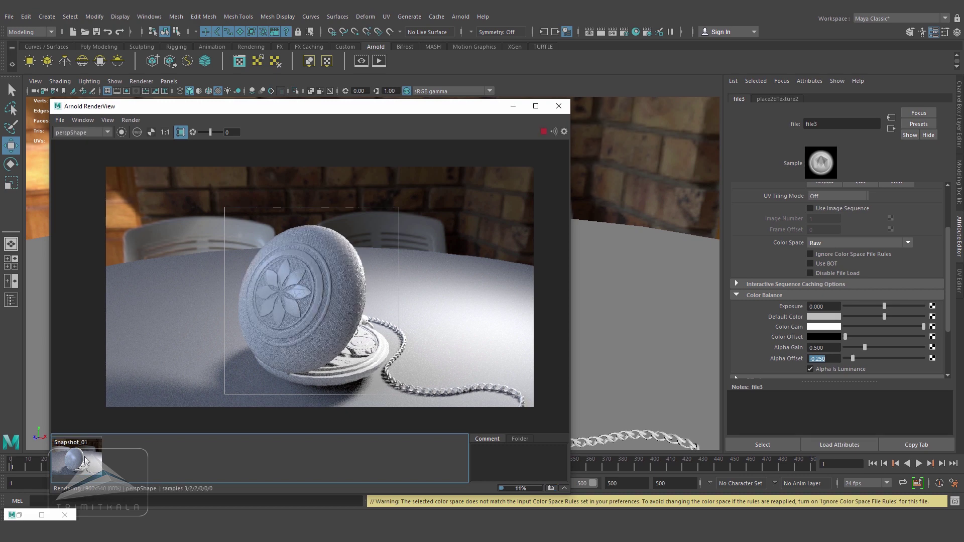
pyautogui.click(85, 460)
pyautogui.click(85, 460)
pyautogui.click(85, 461)
pyautogui.click(86, 460)
pyautogui.click(86, 461)
pyautogui.click(85, 460)
pyautogui.click(86, 460)
pyautogui.click(85, 460)
pyautogui.click(86, 460)
pyautogui.click(85, 461)
# Inspect the top cover mesh's subdivision iterations and enable Auto Bump on its displacement shader.
pyautogui.click(330, 292)
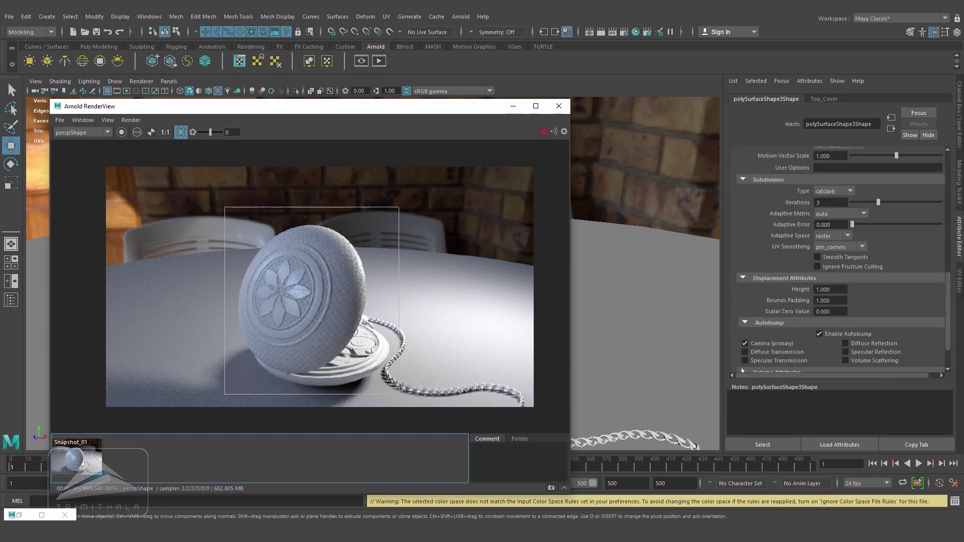
pyautogui.doubleClick(832, 203)
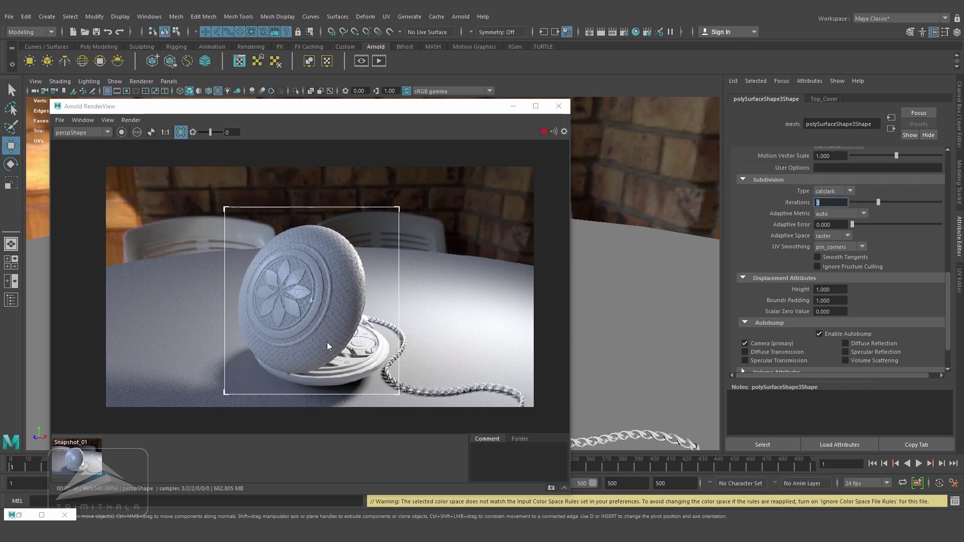
pyautogui.click(28, 515)
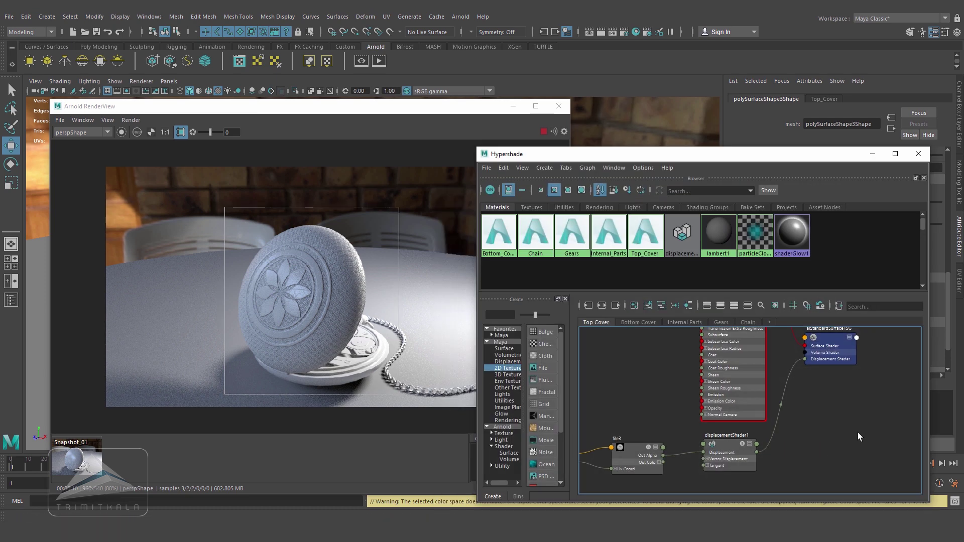
pyautogui.click(748, 443)
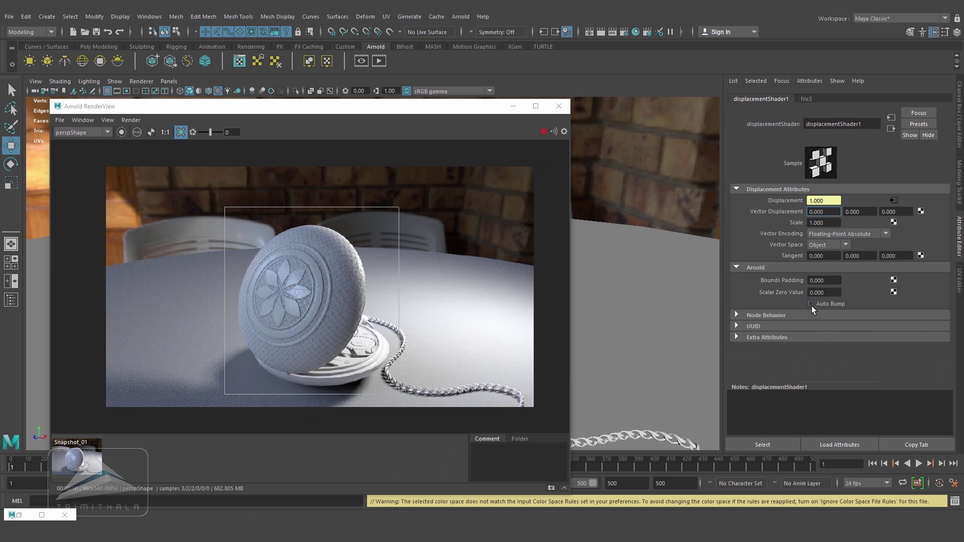
pyautogui.click(811, 304)
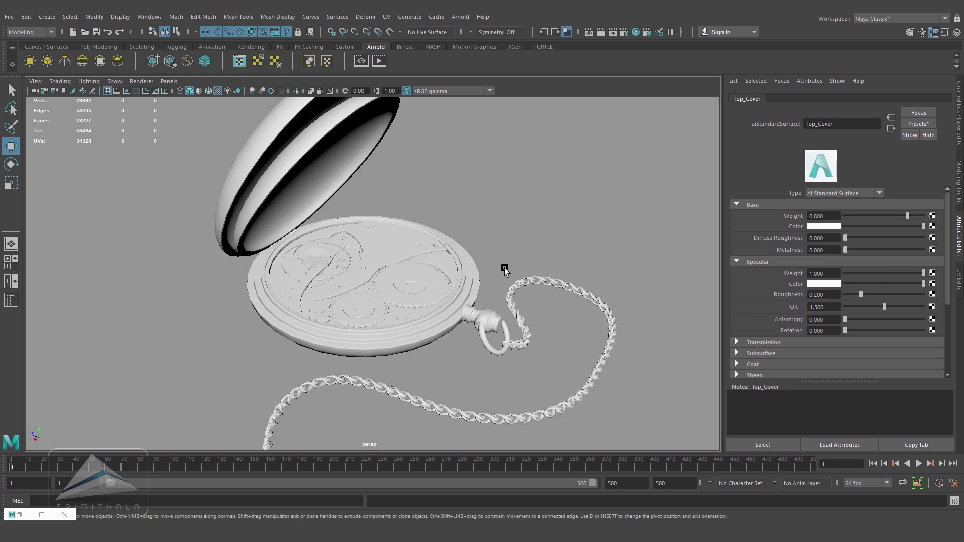
# Frame the open watch's inner mechanism and run a test Arnold render, closing the render view when done.
pyautogui.keyDown('alt'); pyautogui.moveTo(504, 269); pyautogui.dragTo(542, 284, button='right'); pyautogui.keyUp('alt')
pyautogui.keyDown('alt'); pyautogui.moveTo(503, 271); pyautogui.dragTo(497, 287, button='middle'); pyautogui.keyUp('alt')
pyautogui.keyDown('alt'); pyautogui.moveTo(505, 288); pyautogui.dragTo(515, 288, button='right'); pyautogui.keyUp('alt')
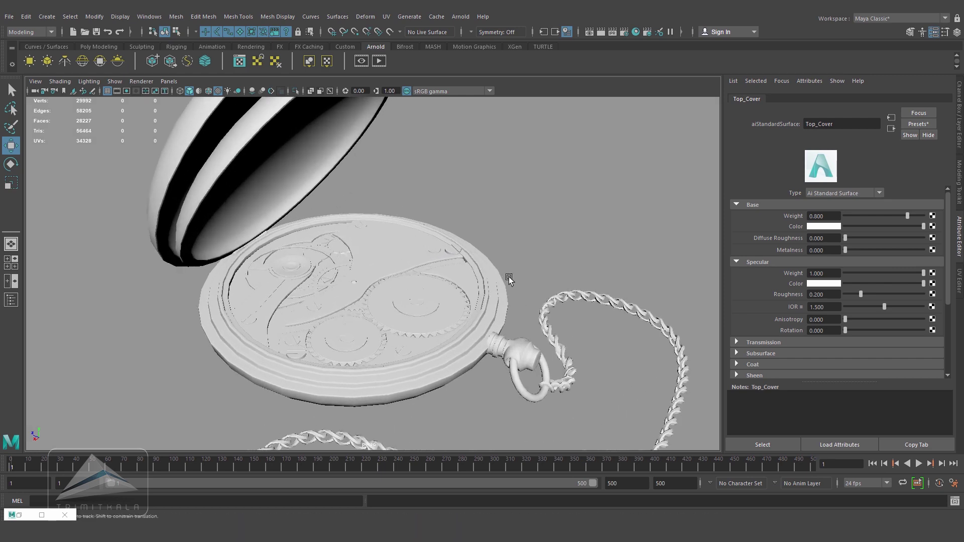
pyautogui.scroll(3, 513, 276)
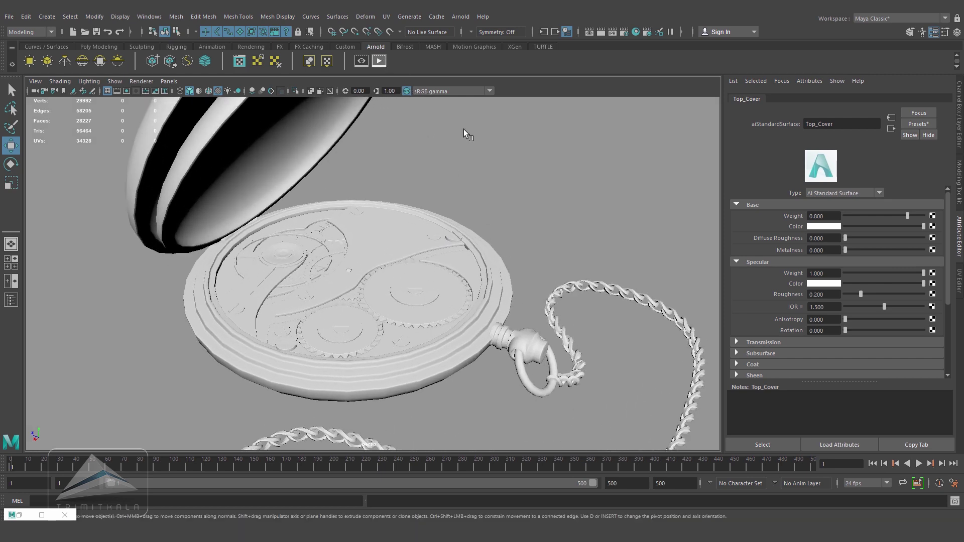
pyautogui.click(379, 60)
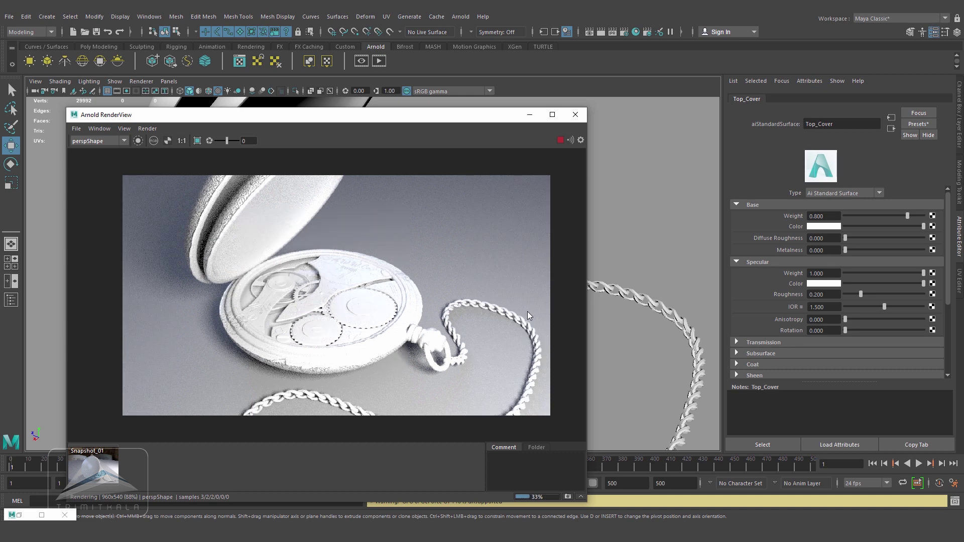
pyautogui.click(559, 141)
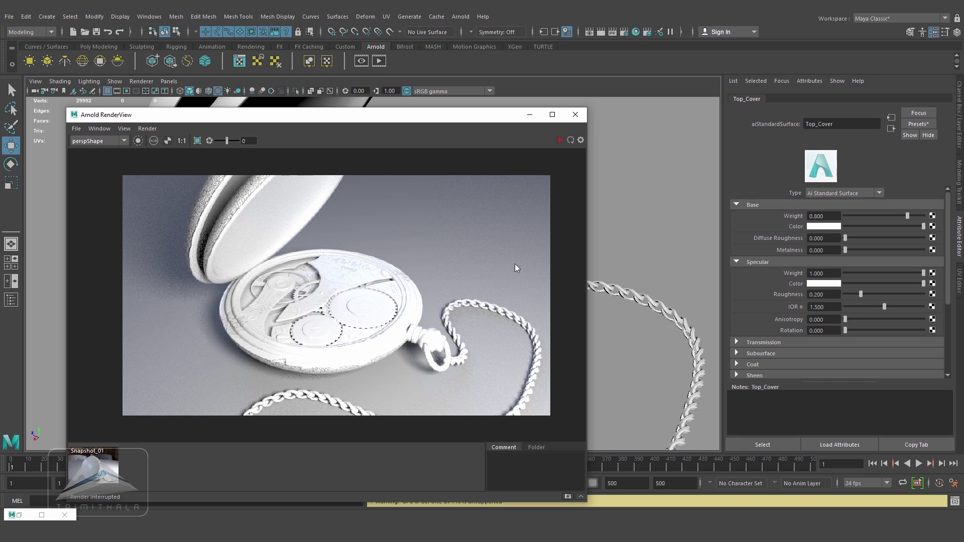
pyautogui.click(576, 114)
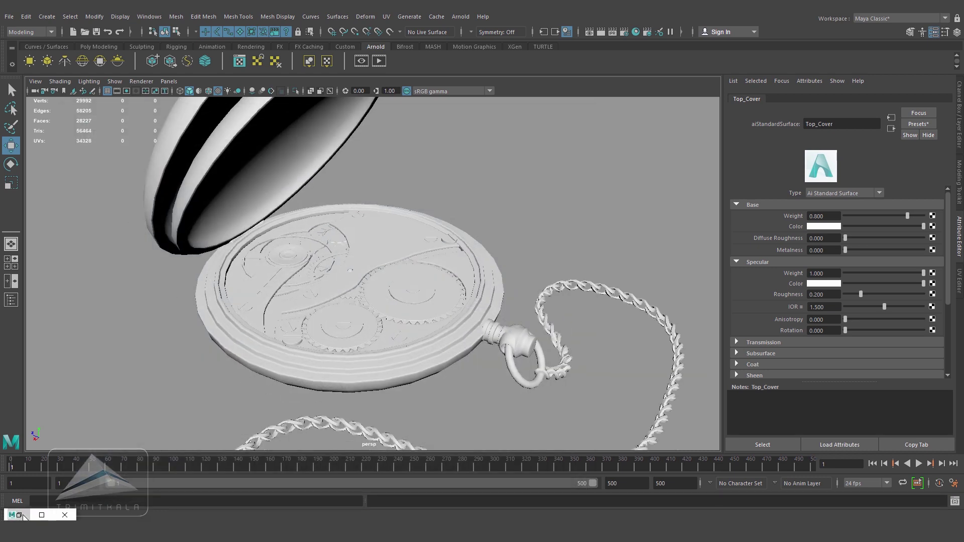
# Restore the Hypershade and bring up the Internal Parts shading network with space around its nodes.
pyautogui.click(23, 516)
pyautogui.keyDown('alt'); pyautogui.moveTo(526, 379); pyautogui.dragTo(538, 381, button='middle'); pyautogui.keyUp('alt')
pyautogui.moveTo(540, 153); pyautogui.dragTo(527, 77)
pyautogui.keyDown('alt'); pyautogui.moveTo(561, 313); pyautogui.dragTo(587, 312, button='middle'); pyautogui.keyUp('alt')
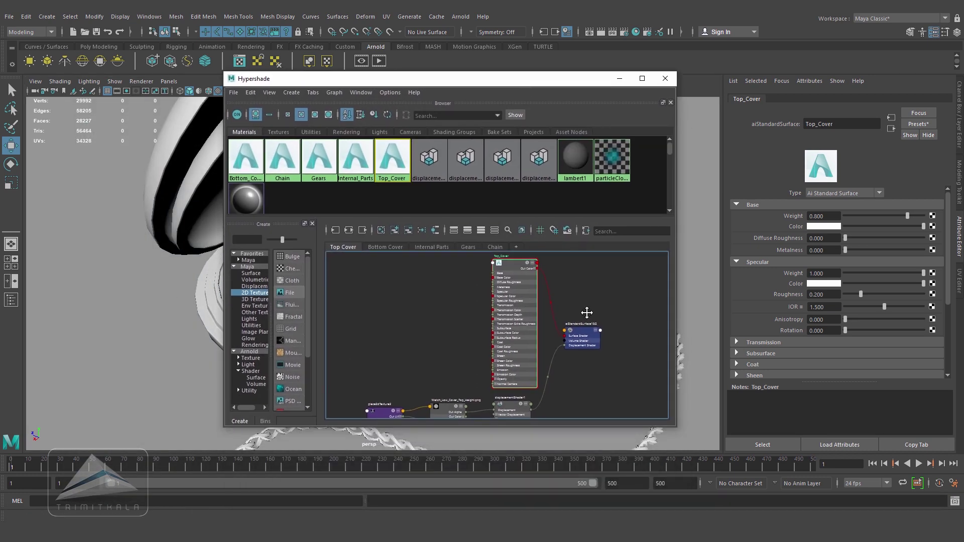
pyautogui.scroll(2, 582, 304)
pyautogui.click(431, 249)
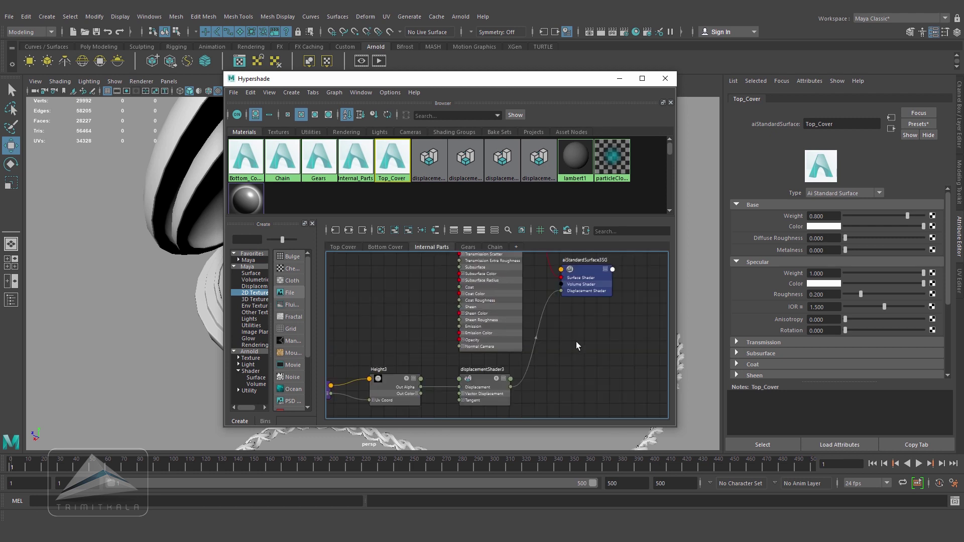
pyautogui.scroll(-5, 580, 347)
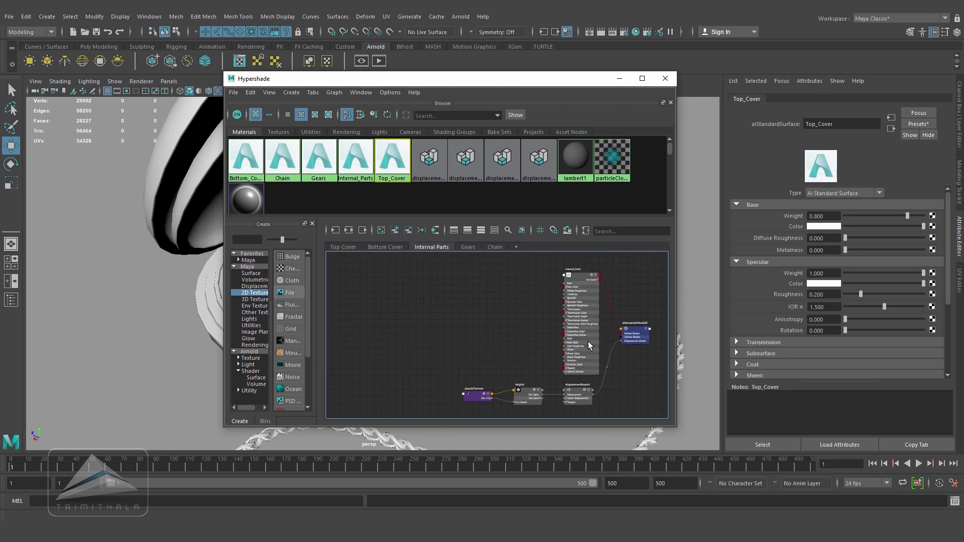
pyautogui.moveTo(588, 343)
pyautogui.keyDown('alt'); pyautogui.mouseDown(button='middle')
pyautogui.moveTo(564, 344)
pyautogui.moveTo(582, 339)
pyautogui.mouseUp(button='middle'); pyautogui.keyUp('alt')
pyautogui.scroll(2, 585, 344)
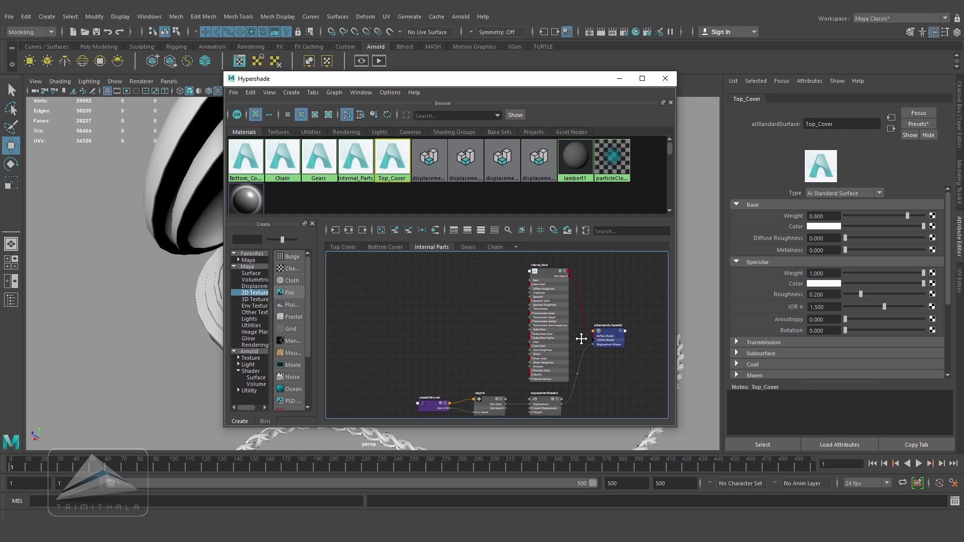
pyautogui.moveTo(433, 86); pyautogui.dragTo(617, 103)
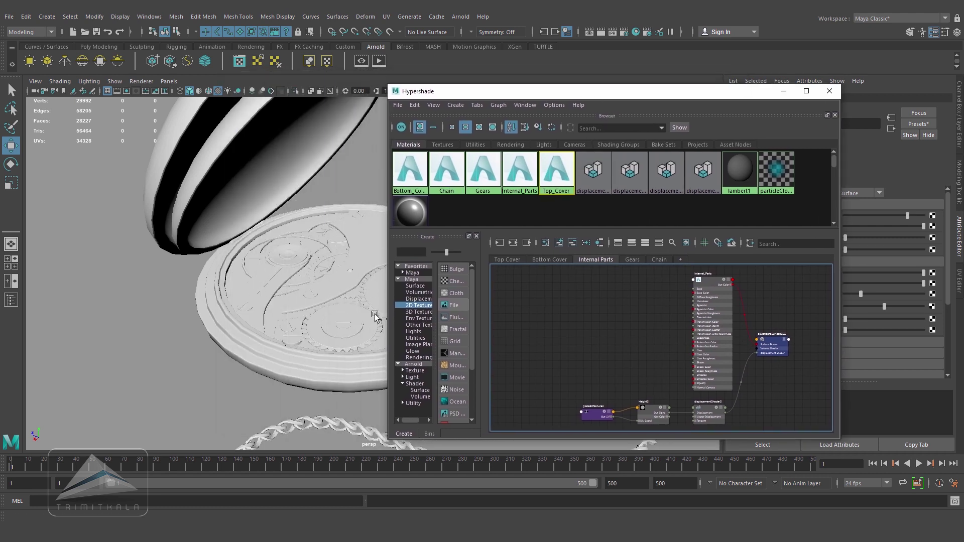
# Create four file texture nodes in the Internal Parts graph and stack them in a column beside the material.
pyautogui.click(462, 306)
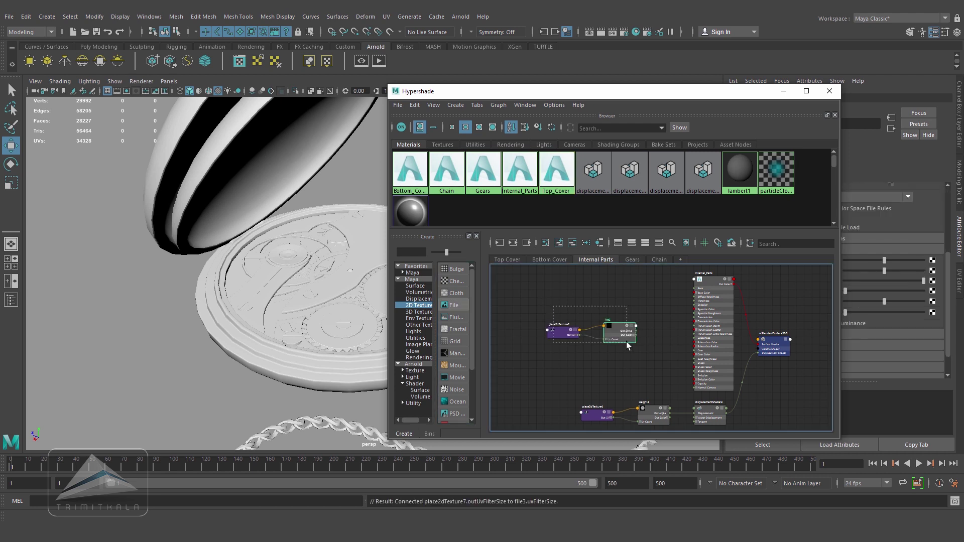
pyautogui.moveTo(626, 342); pyautogui.dragTo(628, 343)
pyautogui.moveTo(621, 332); pyautogui.dragTo(615, 281)
pyautogui.click(455, 305)
pyautogui.moveTo(544, 327); pyautogui.dragTo(613, 314)
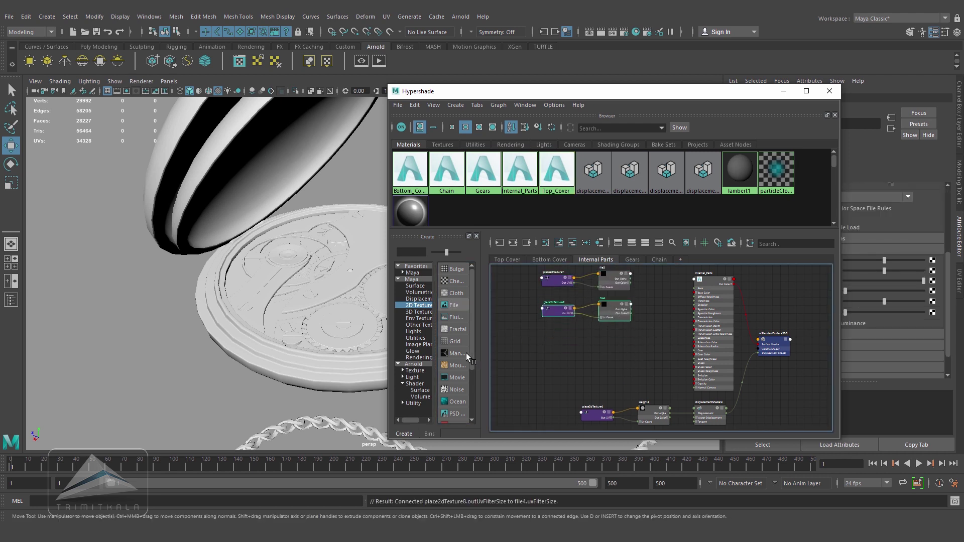
pyautogui.click(454, 305)
pyautogui.moveTo(618, 354); pyautogui.dragTo(618, 336)
pyautogui.click(466, 307)
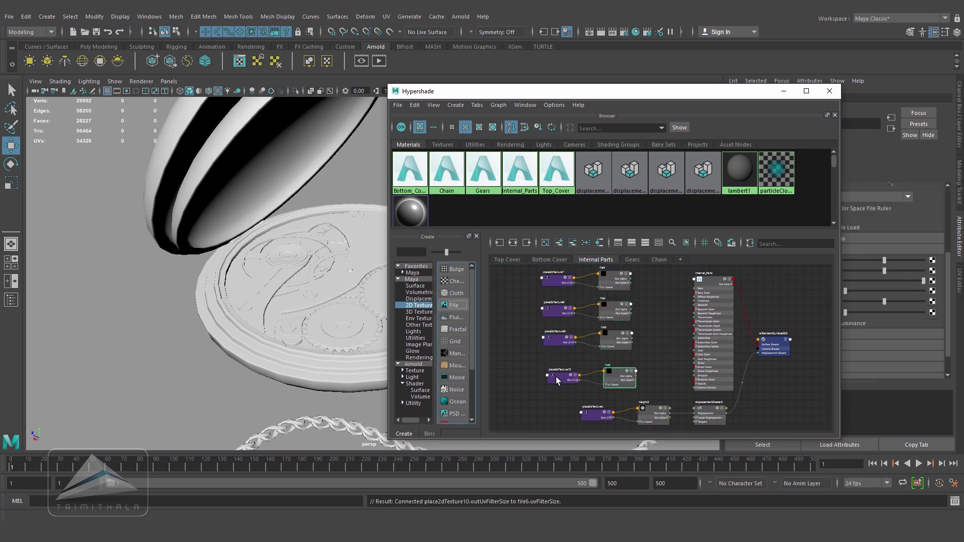
pyautogui.moveTo(555, 376); pyautogui.dragTo(551, 370)
# Load Watch_Low_Inside_Parts_BaseColor.png into the topmost new file node of the Internal Parts network.
pyautogui.click(615, 281)
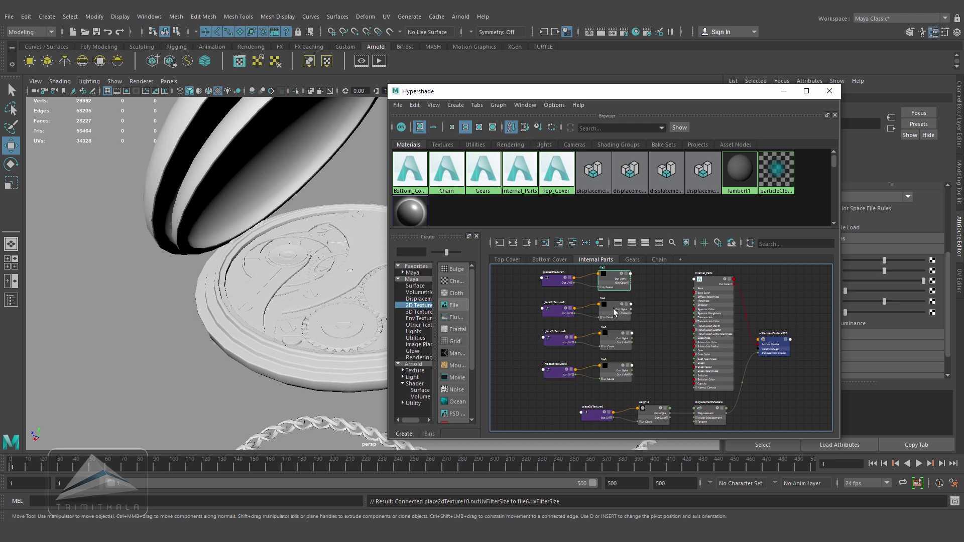
pyautogui.click(615, 312)
pyautogui.click(615, 368)
pyautogui.click(615, 278)
pyautogui.moveTo(690, 95); pyautogui.dragTo(502, 93)
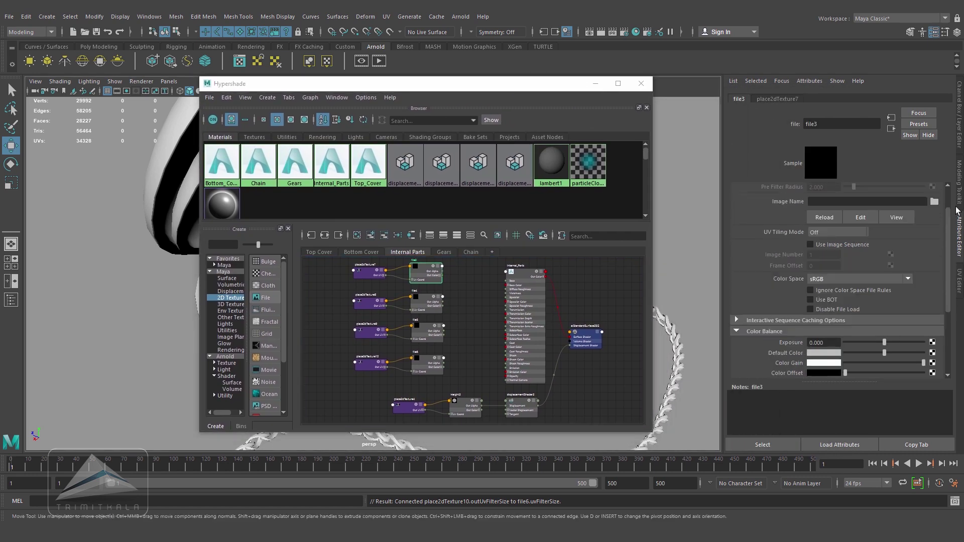
pyautogui.scroll(2, 957, 210)
pyautogui.click(934, 236)
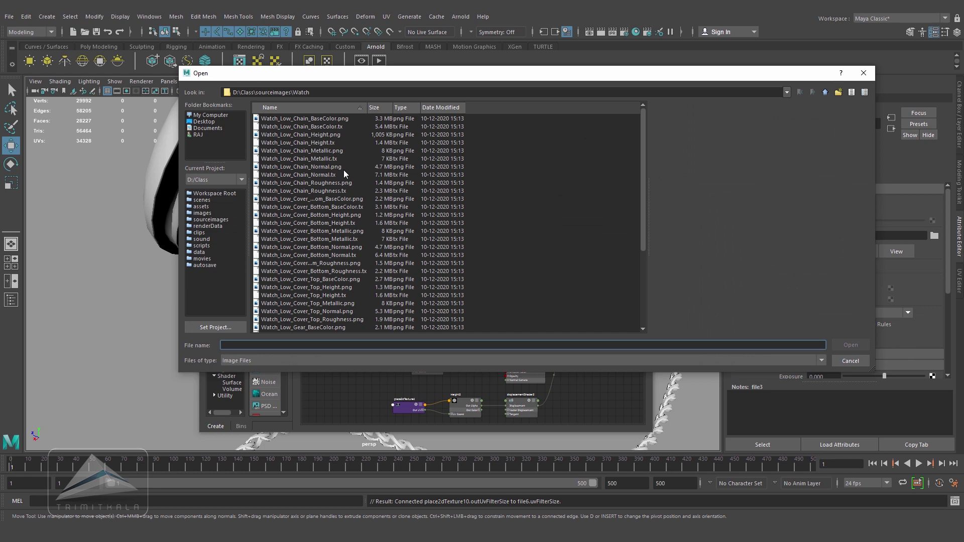
pyautogui.scroll(-5, 342, 231)
pyautogui.click(336, 265)
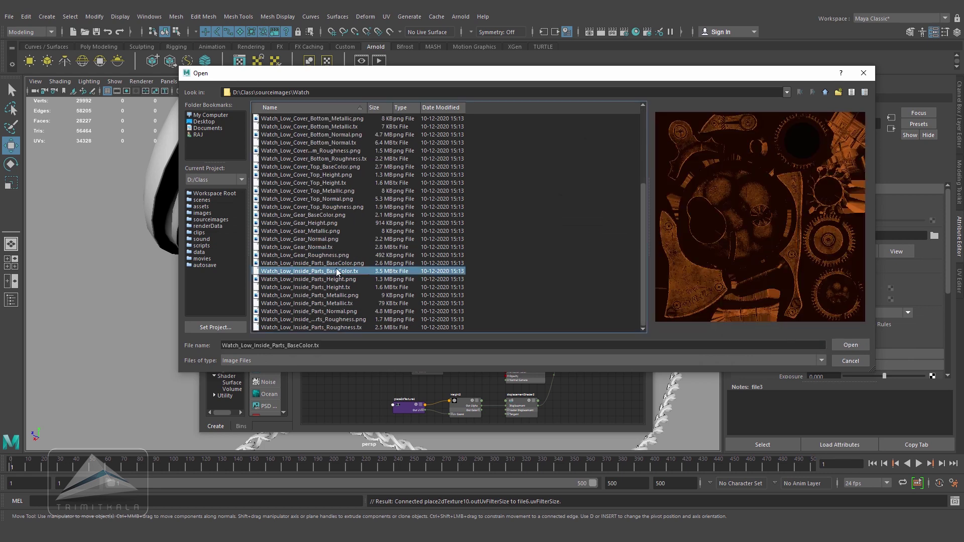
pyautogui.click(851, 345)
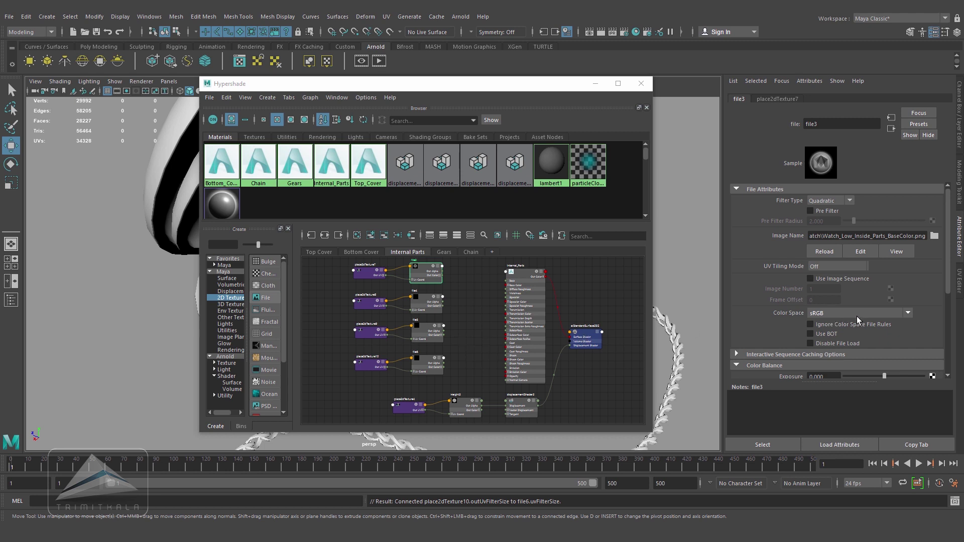
# Load Watch_Low_Inside_Parts_Metallic.png into the second file node of the Internal Parts network.
pyautogui.click(438, 307)
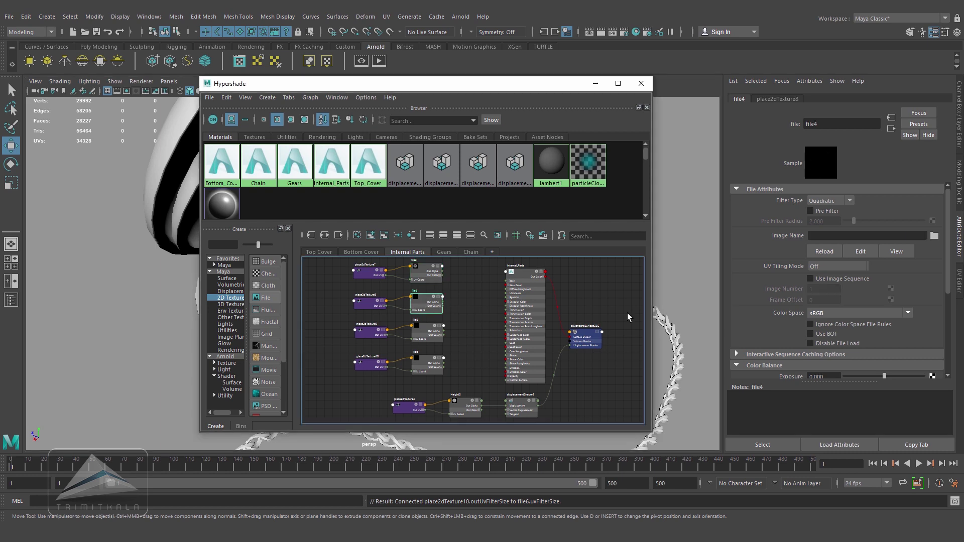
pyautogui.click(933, 236)
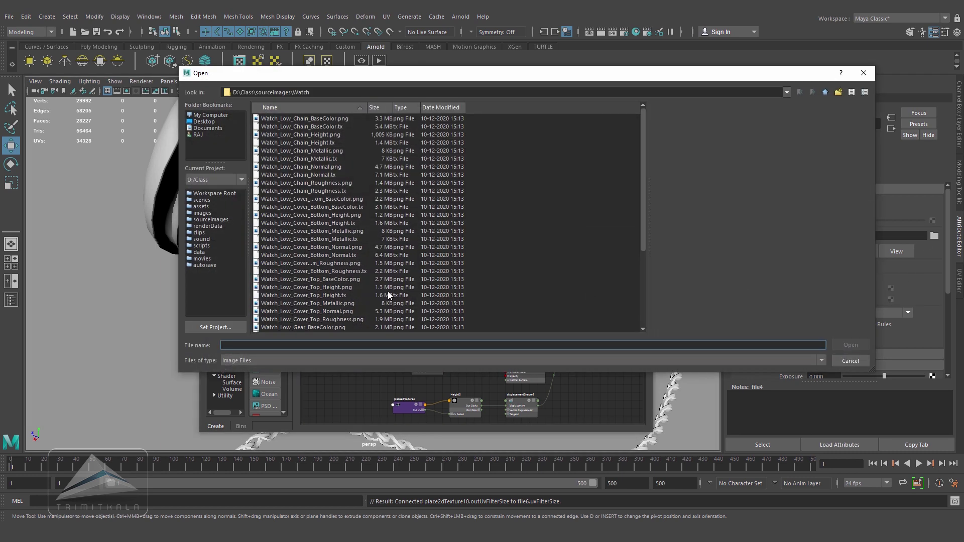
pyautogui.scroll(-5, 415, 258)
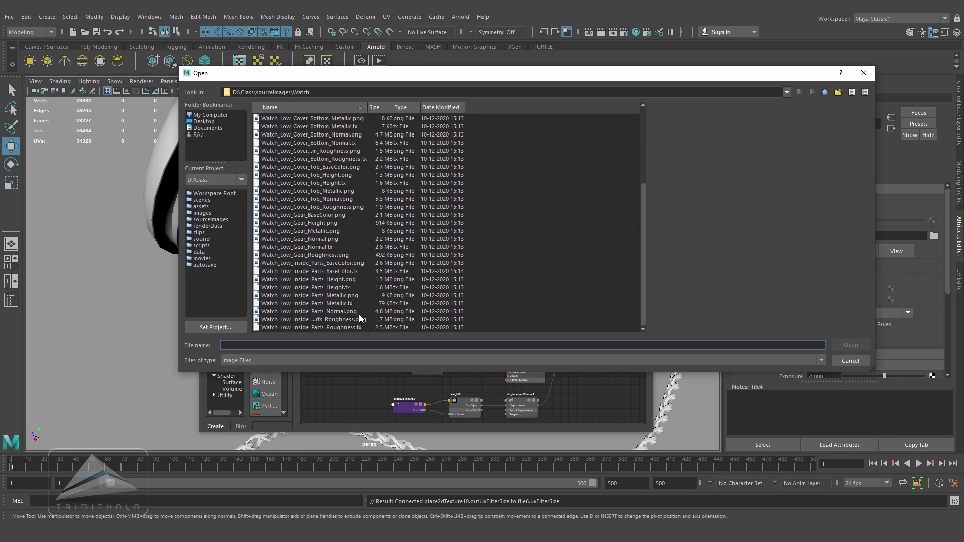
pyautogui.click(341, 296)
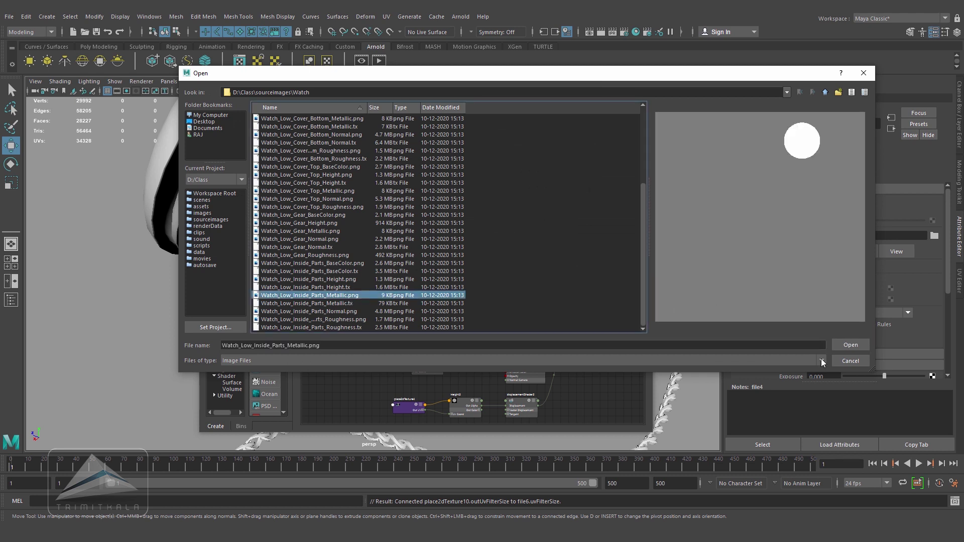
pyautogui.click(850, 345)
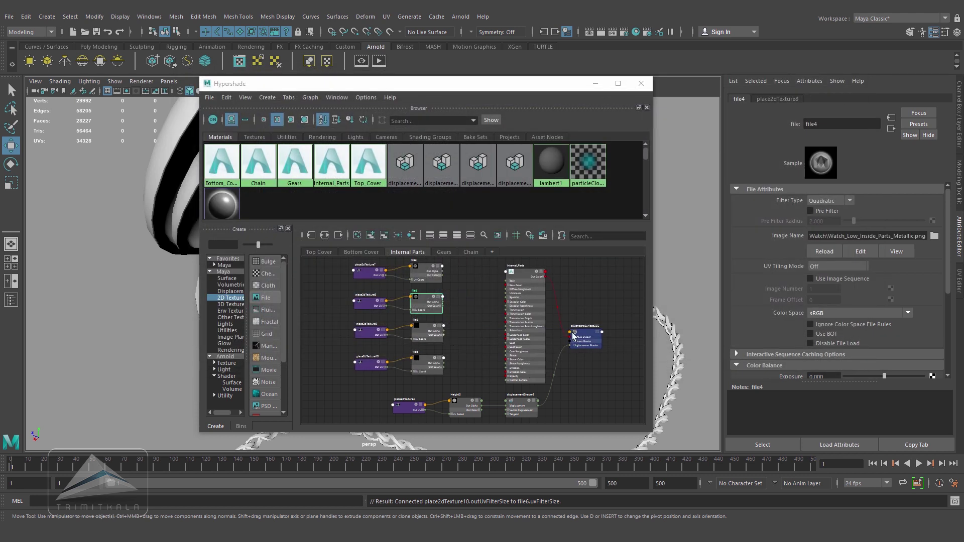
# Set the Metallic texture's color space to Raw and enable Alpha Is Luminance for it.
pyautogui.click(860, 314)
pyautogui.click(873, 322)
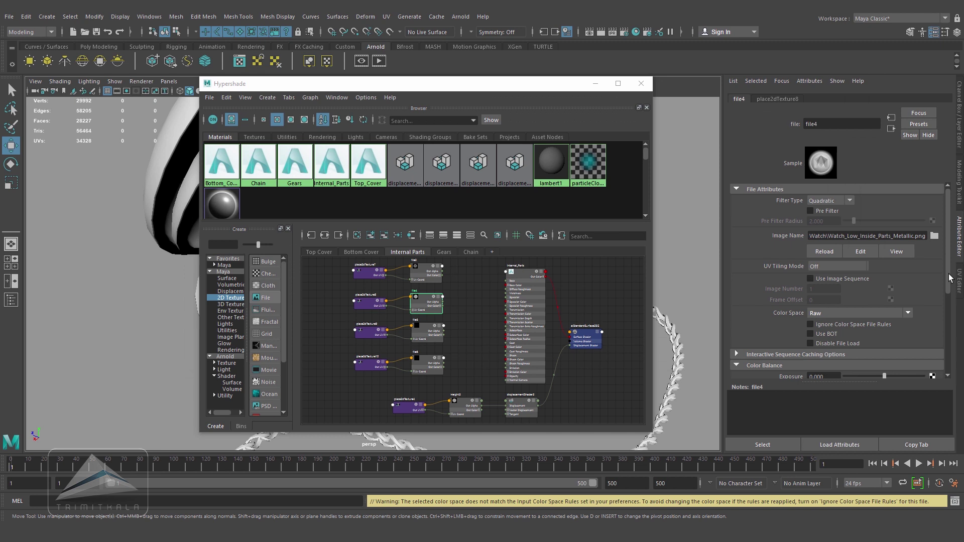
pyautogui.moveTo(951, 280); pyautogui.dragTo(925, 350)
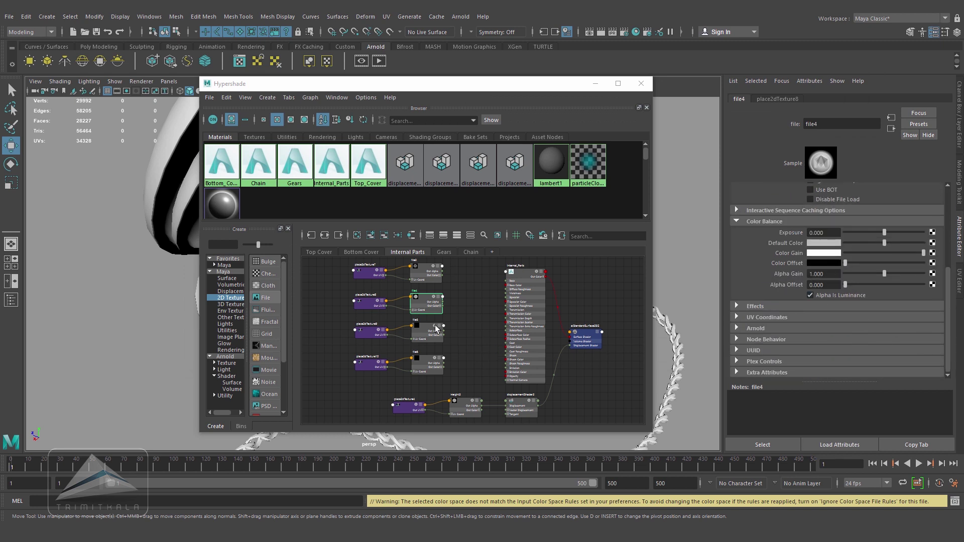
# Load Watch_Low_Inside_Parts_Roughness.png into the third file node of the Internal Parts network.
pyautogui.click(426, 326)
pyautogui.scroll(3, 950, 301)
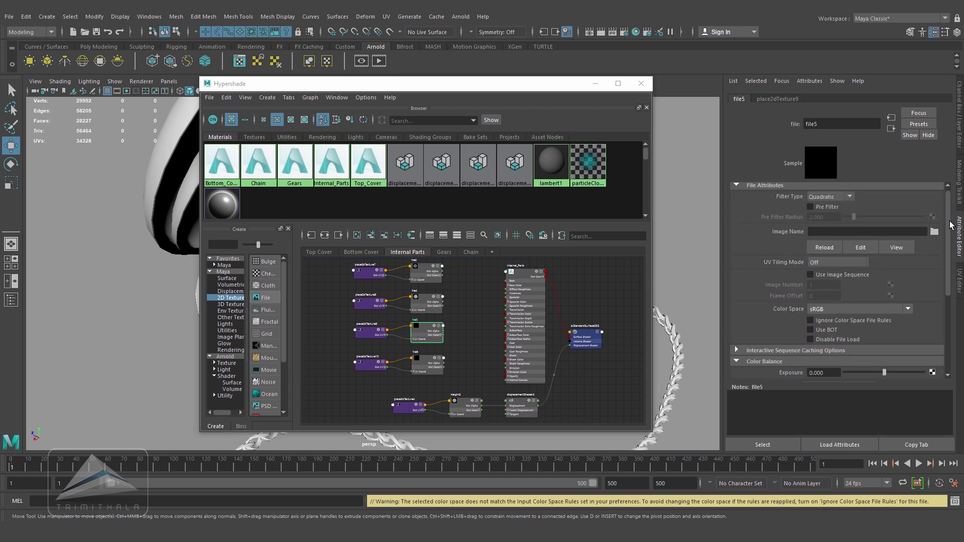
pyautogui.click(933, 236)
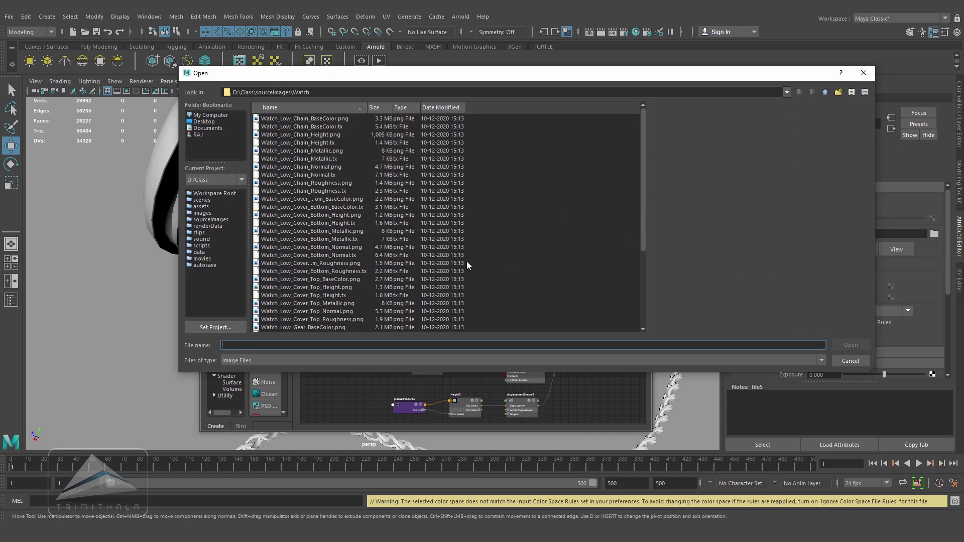
pyautogui.scroll(-5, 466, 261)
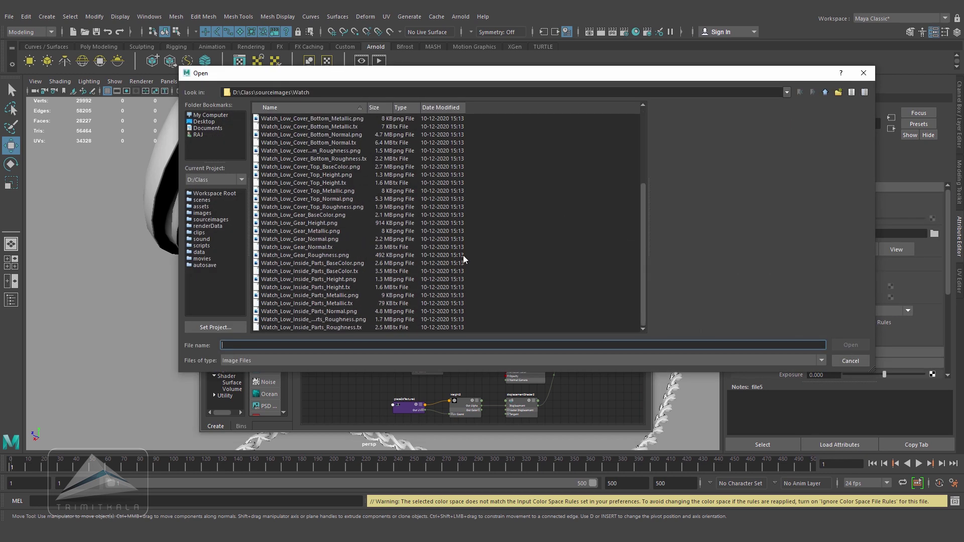
pyautogui.click(347, 319)
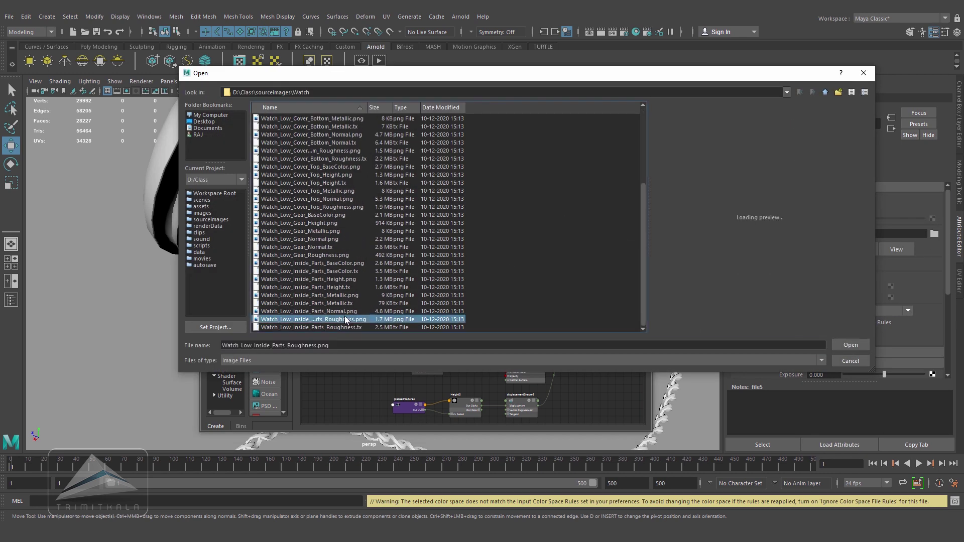
pyautogui.click(850, 345)
# Set the Roughness texture's color space and enable Alpha Is Luminance for it.
pyautogui.click(871, 312)
pyautogui.click(865, 315)
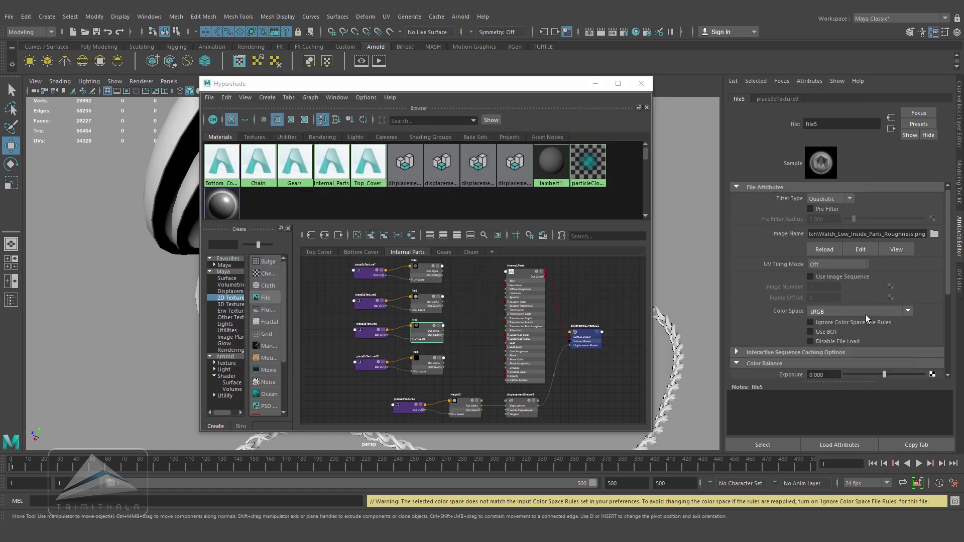
pyautogui.scroll(-4, 878, 296)
pyautogui.click(811, 296)
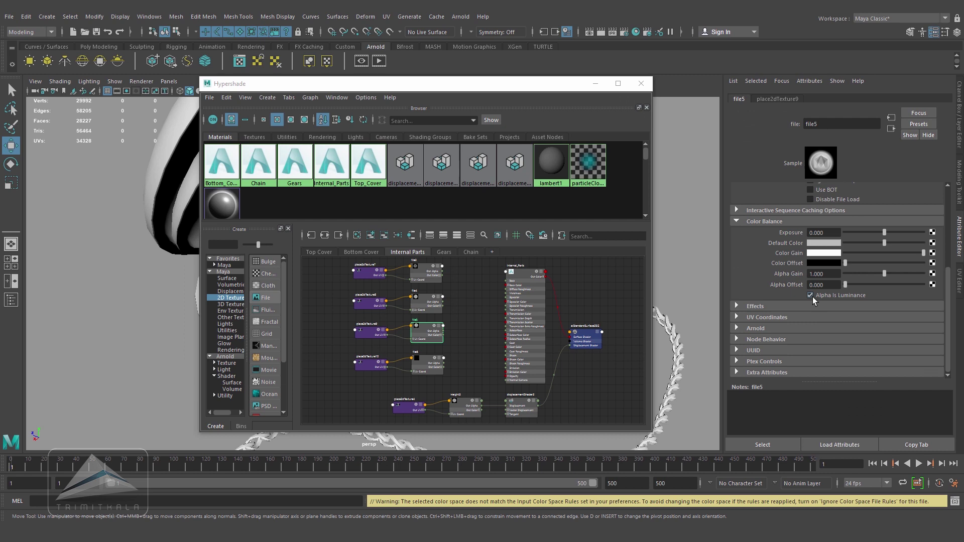
# Load Watch_Low_Inside_Parts_Normal.png into the fourth file node of the Internal Parts network.
pyautogui.click(428, 359)
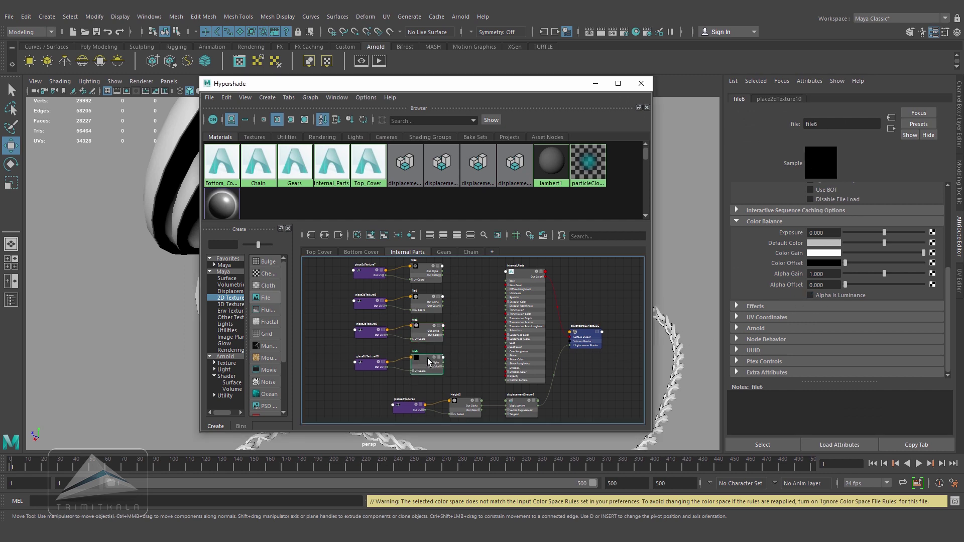
pyautogui.scroll(4, 898, 281)
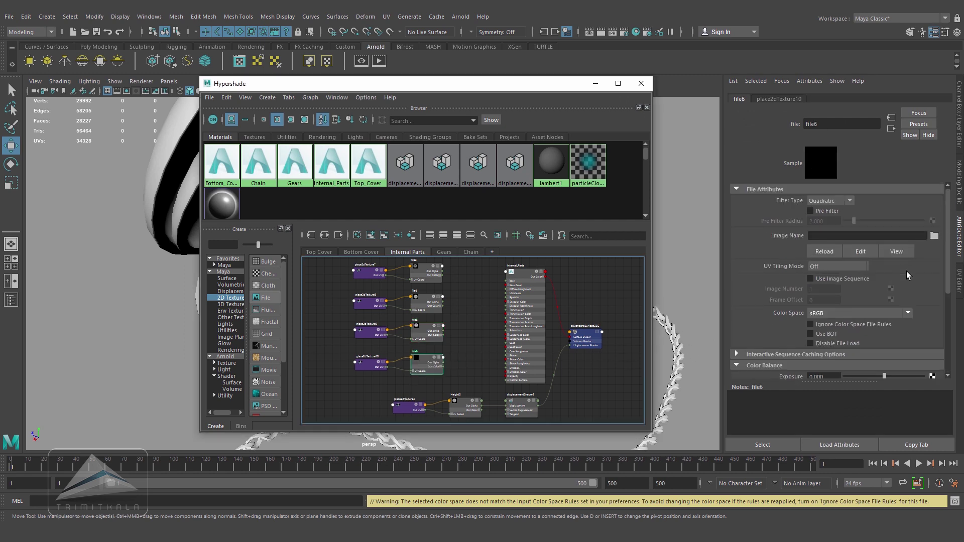
pyautogui.click(934, 235)
pyautogui.scroll(-5, 512, 302)
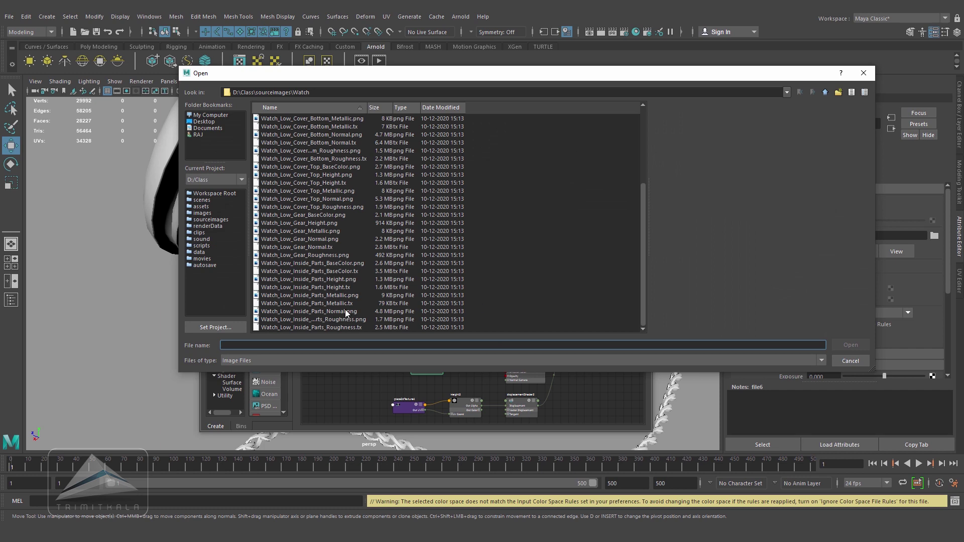
pyautogui.click(345, 311)
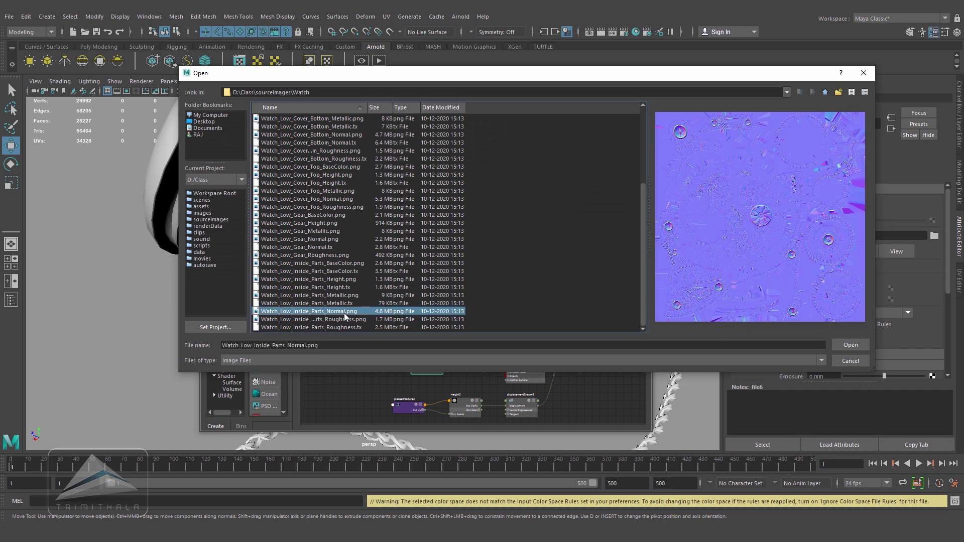
pyautogui.click(850, 344)
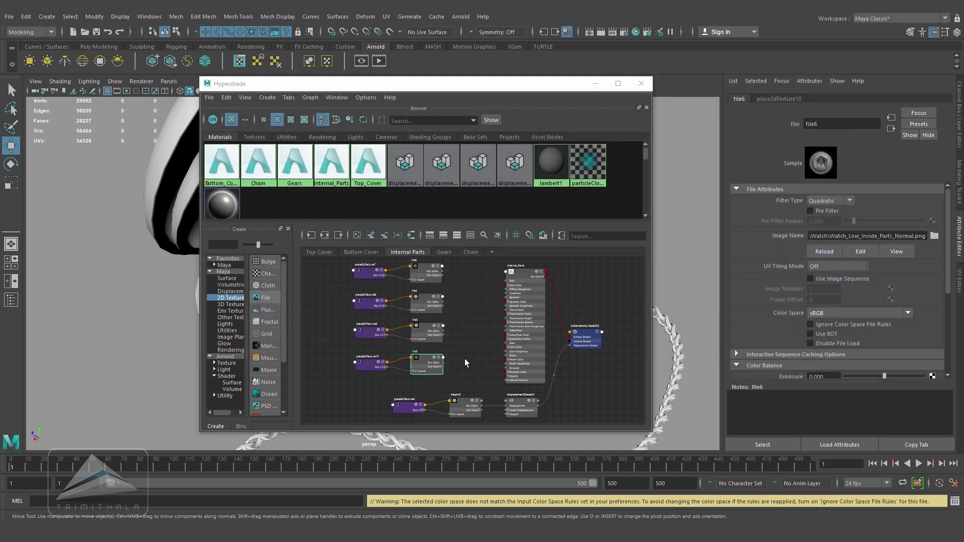
# Connect the BaseColor file node to the Internal_Parts material's base color and set its base weight to 1.
pyautogui.keyDown('alt'); pyautogui.moveTo(474, 362); pyautogui.dragTo(457, 346, button='right'); pyautogui.keyUp('alt')
pyautogui.scroll(2, 502, 334)
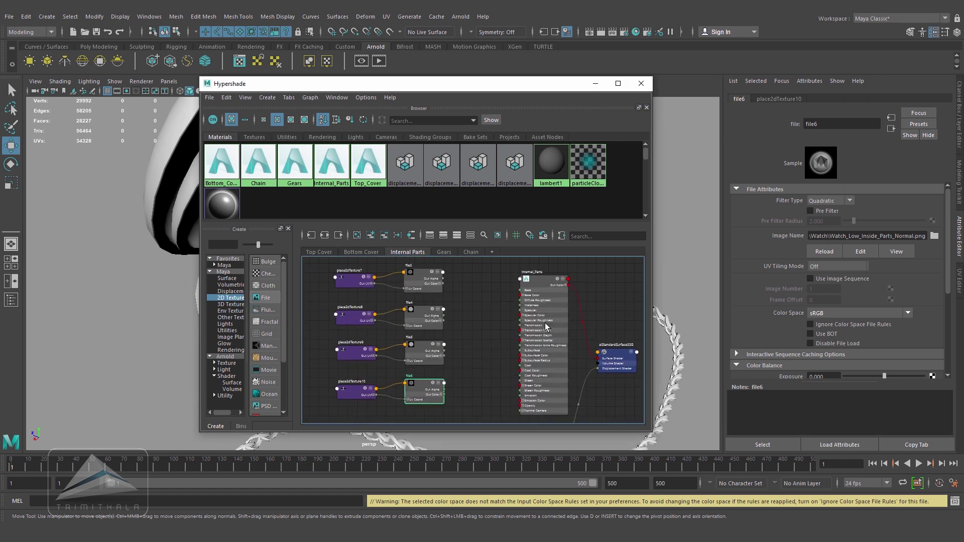
pyautogui.click(542, 284)
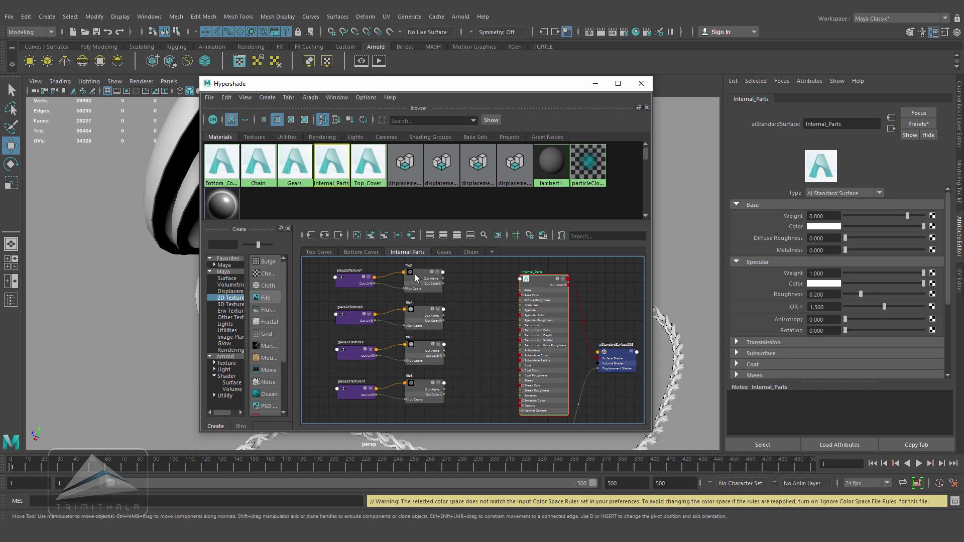
pyautogui.moveTo(420, 275); pyautogui.dragTo(795, 226, button='middle')
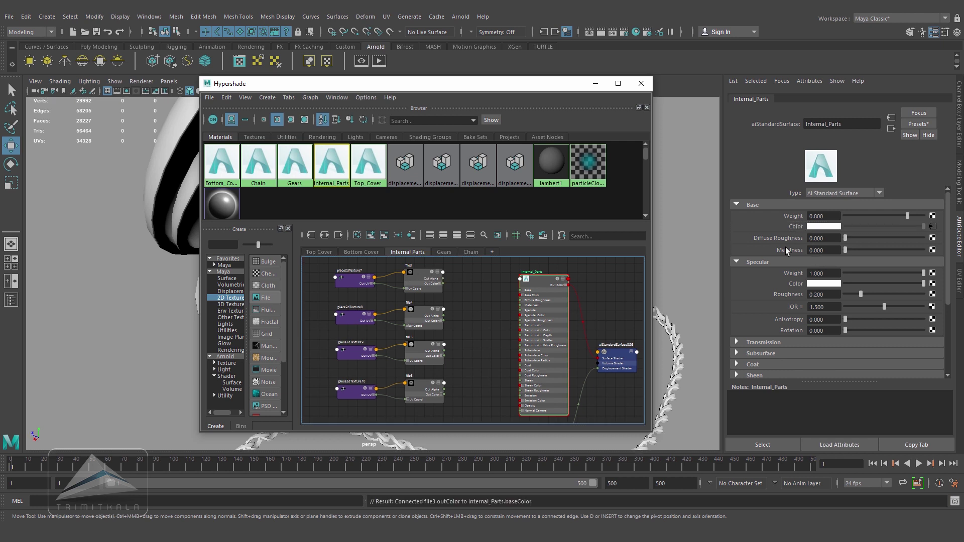
pyautogui.moveTo(830, 216); pyautogui.dragTo(697, 218)
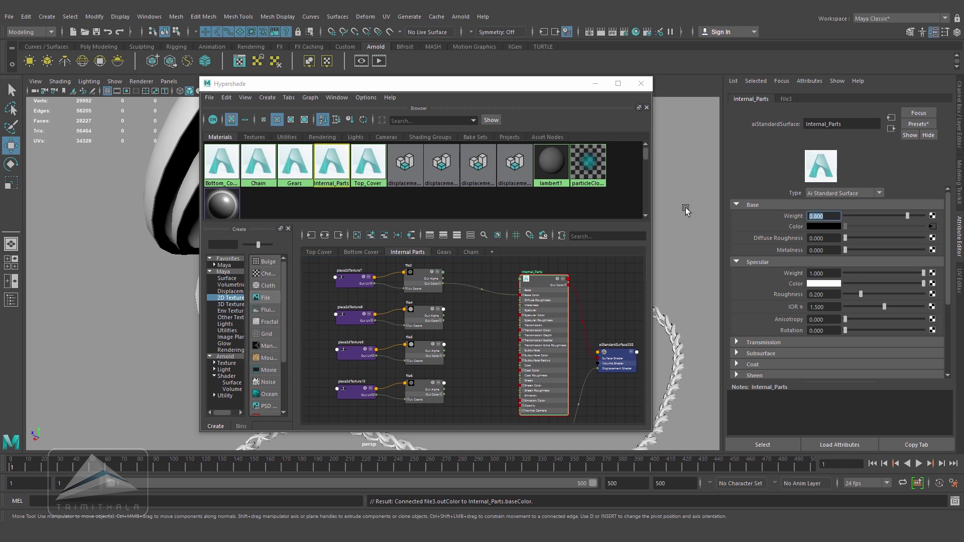
pyautogui.write('1')
pyautogui.press('Return')
# Connect the Metallic file node to the Internal_Parts material's metalness and the Roughness file node to its specular roughness.
pyautogui.click(421, 312)
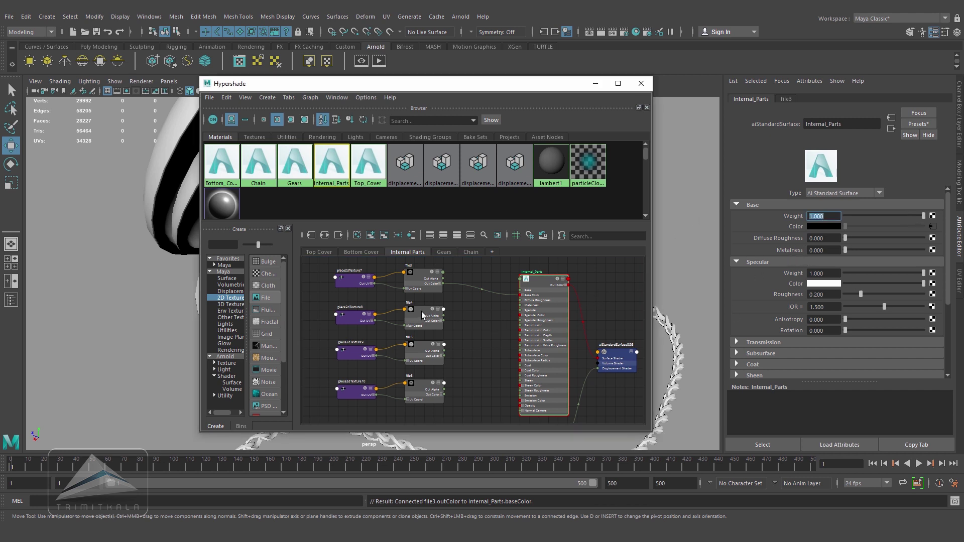
pyautogui.moveTo(792, 252); pyautogui.dragTo(791, 252, button='middle')
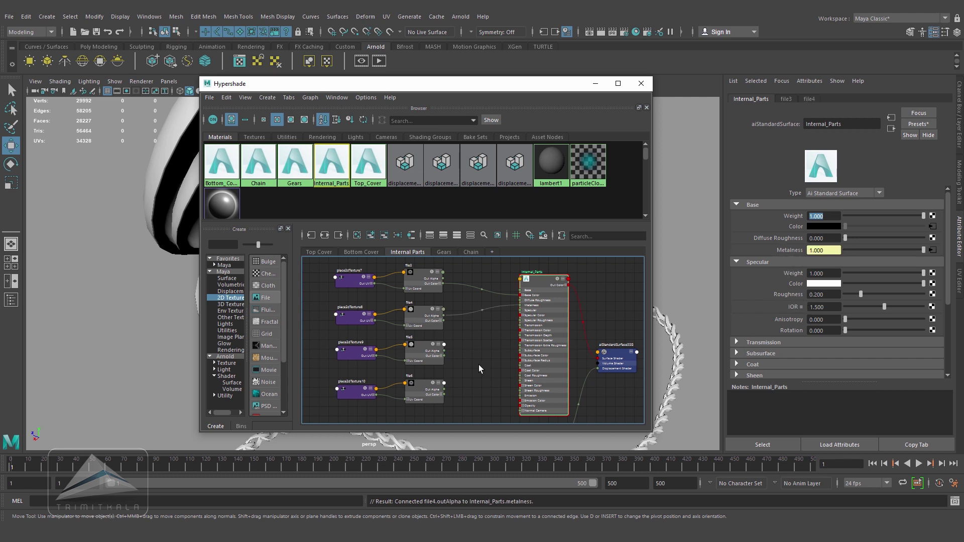
pyautogui.moveTo(424, 344); pyautogui.dragTo(820, 298, button='middle')
# Connect the Normal file node to the bump mapping of the Internal_Parts material's geometry attributes.
pyautogui.scroll(-5, 887, 345)
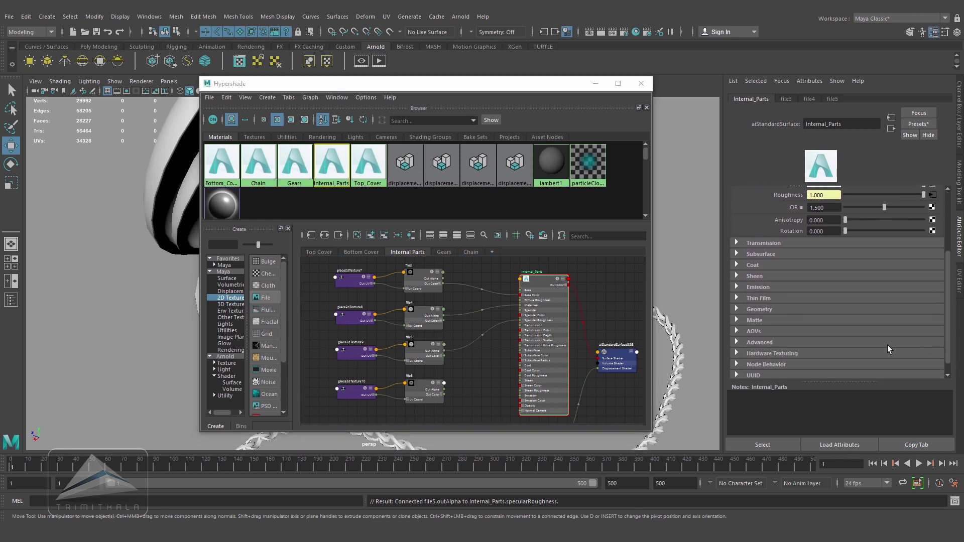
pyautogui.click(737, 308)
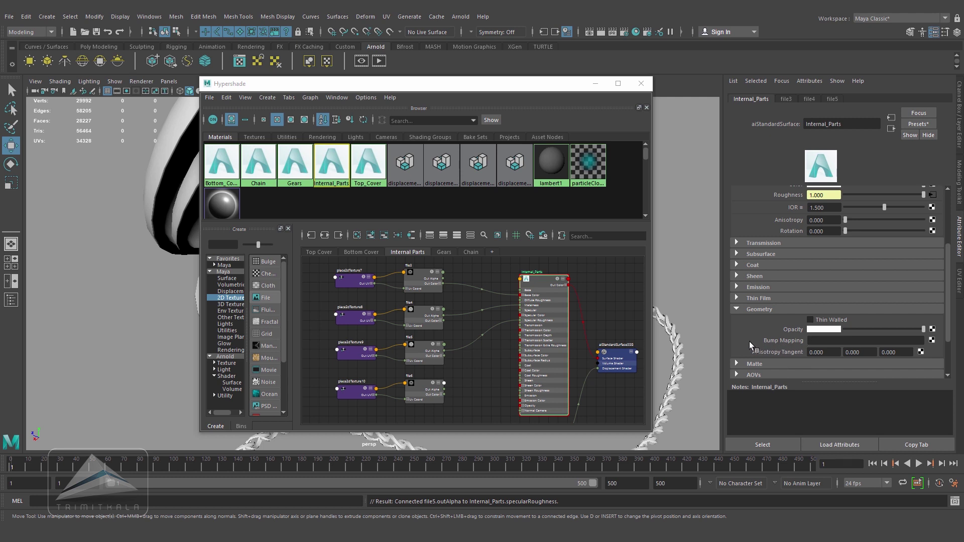
pyautogui.moveTo(421, 393); pyautogui.dragTo(776, 345, button='middle')
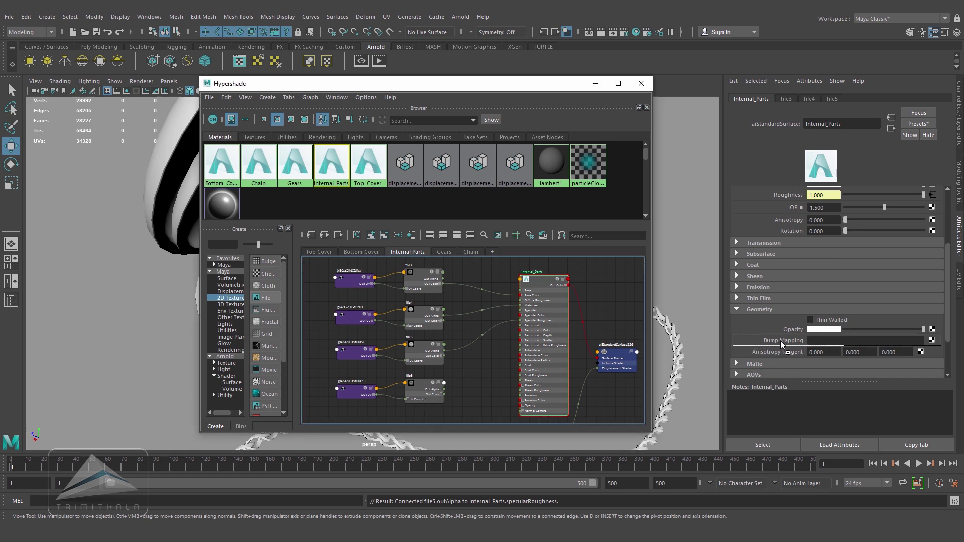
pyautogui.moveTo(780, 342); pyautogui.dragTo(781, 341, button='middle')
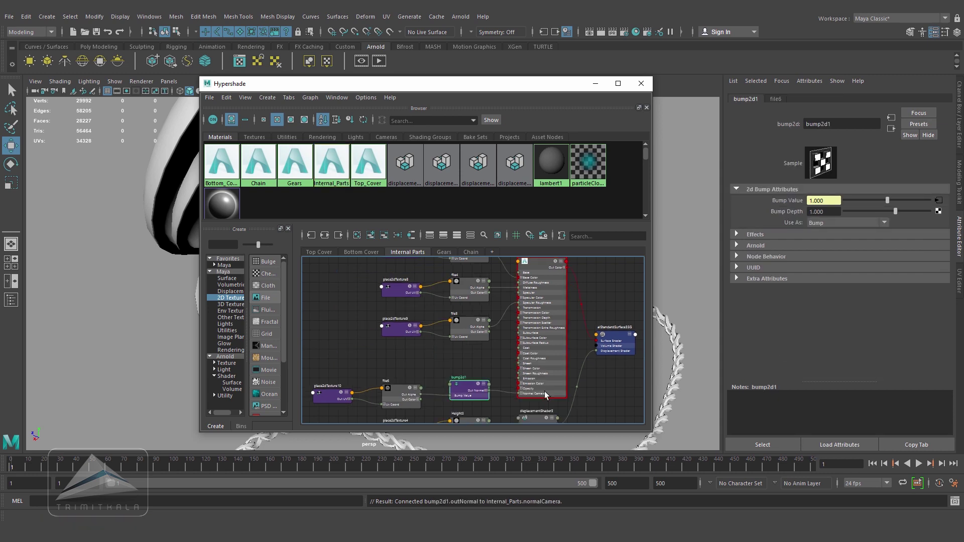
# Set the Internal Parts network's bump2d node to be used as Tangent Space Normals.
pyautogui.keyDown('alt'); pyautogui.moveTo(493, 380); pyautogui.dragTo(510, 331, button='middle'); pyautogui.keyUp('alt')
pyautogui.keyDown('alt'); pyautogui.moveTo(510, 332); pyautogui.dragTo(619, 348, button='right'); pyautogui.keyUp('alt')
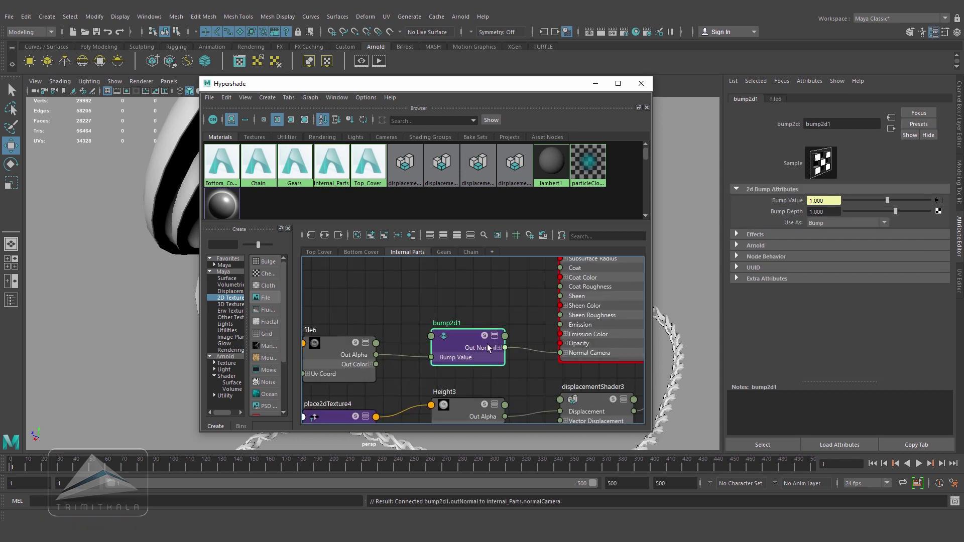
pyautogui.scroll(-1, 471, 336)
pyautogui.moveTo(471, 332); pyautogui.dragTo(475, 330)
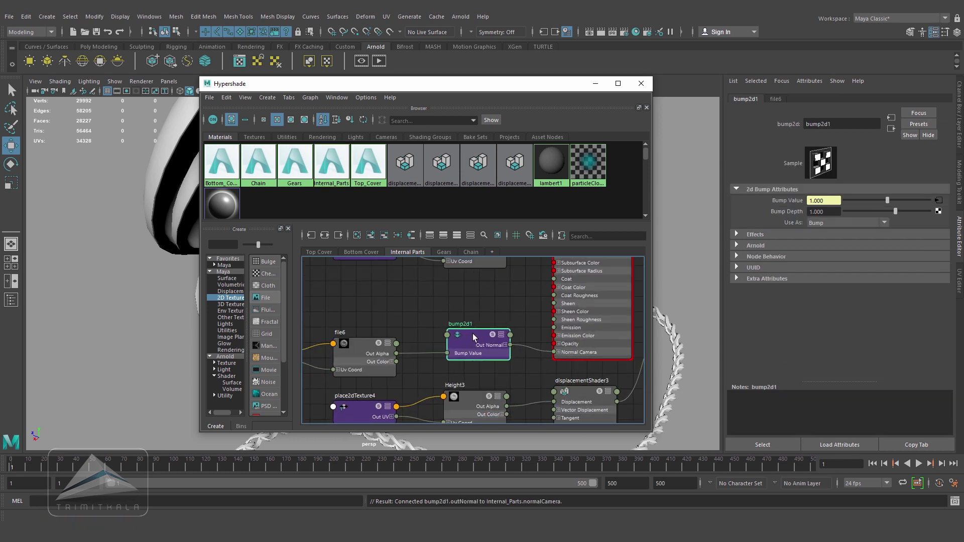
pyautogui.click(830, 225)
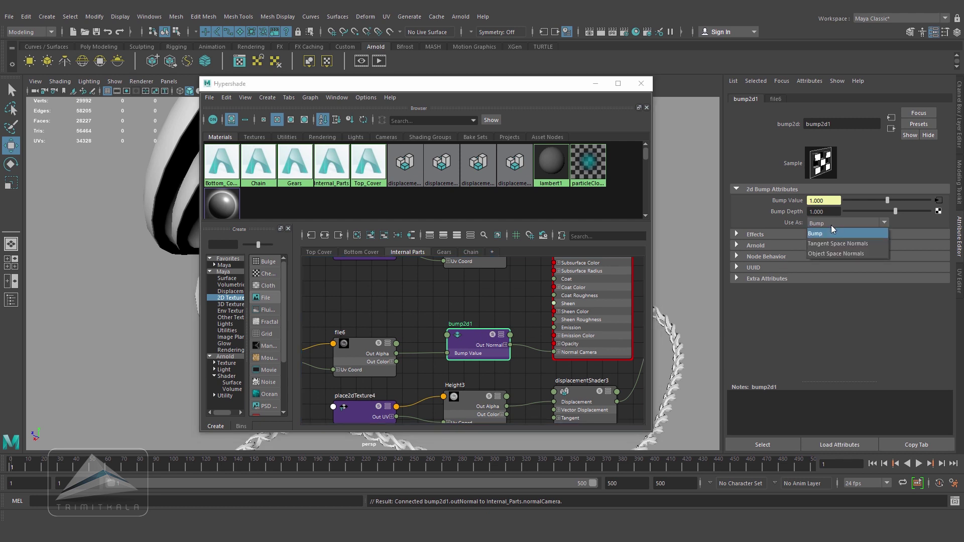
pyautogui.click(855, 243)
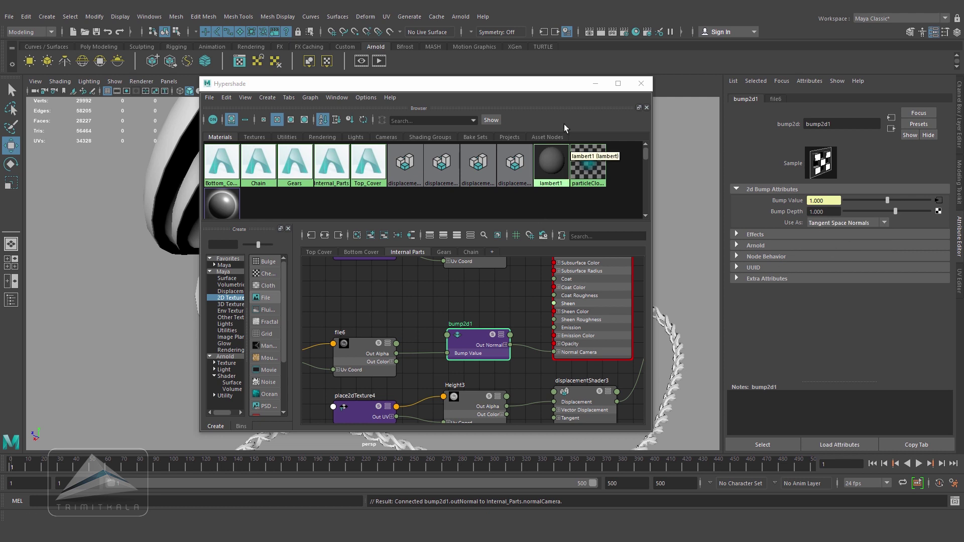
# Minimize the Hypershade, frame the watch's internal parts closely and preview them in the Arnold RenderView.
pyautogui.click(594, 83)
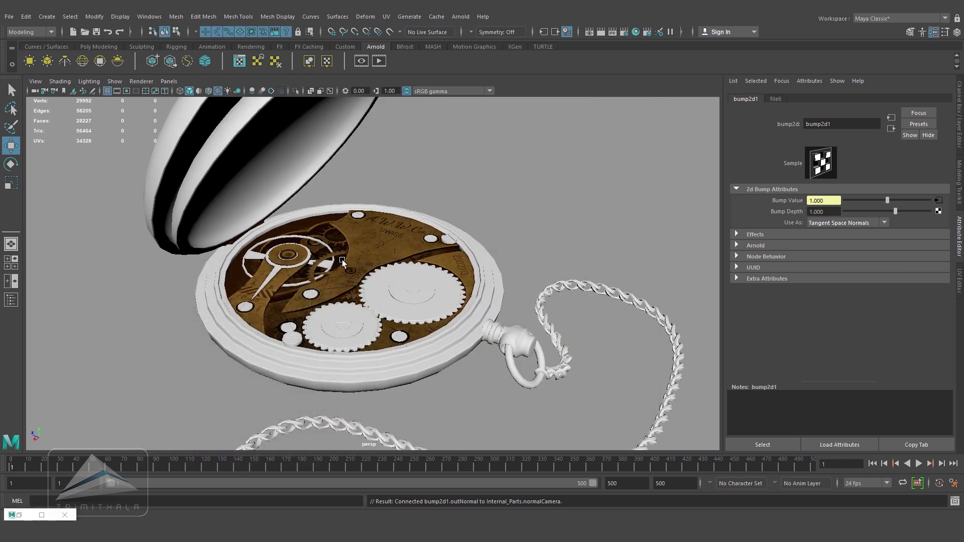
pyautogui.scroll(4, 495, 285)
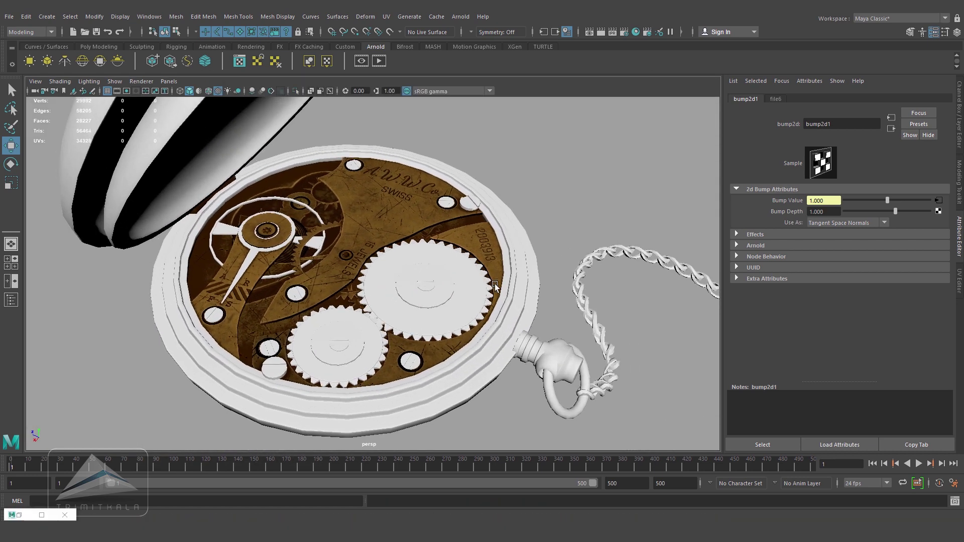
pyautogui.scroll(4, 494, 286)
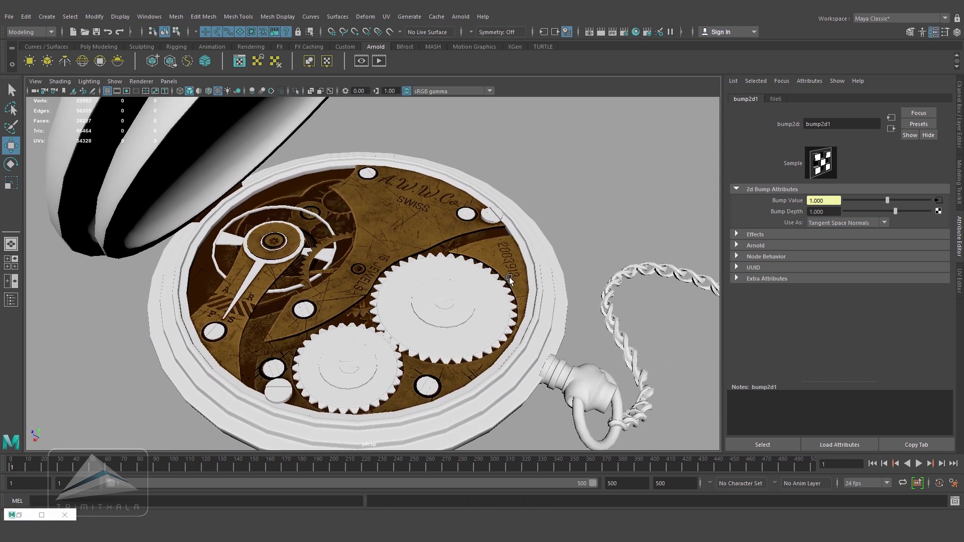
pyautogui.scroll(1, 509, 278)
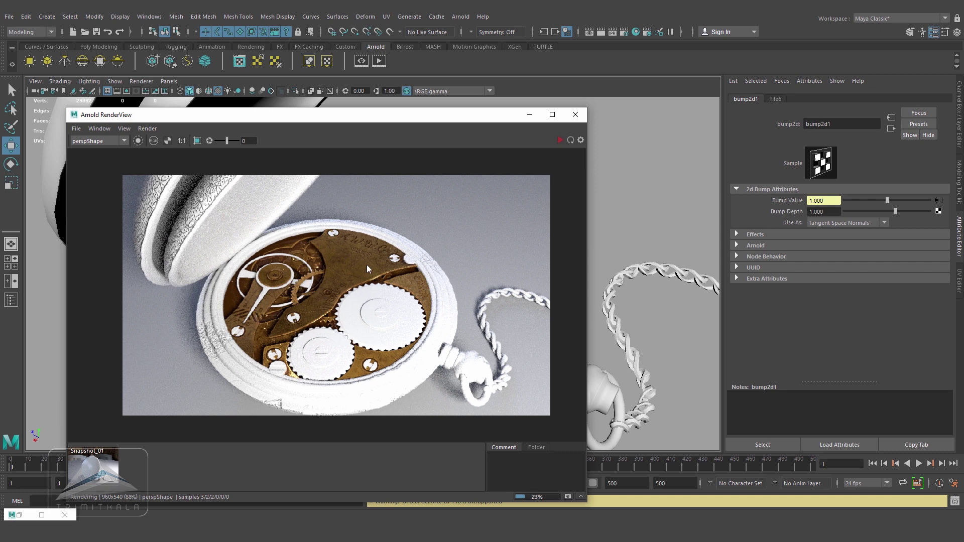
# Set the bump depth of the internal parts' bump2d node to 0.1 and render the watch again.
pyautogui.click(831, 212)
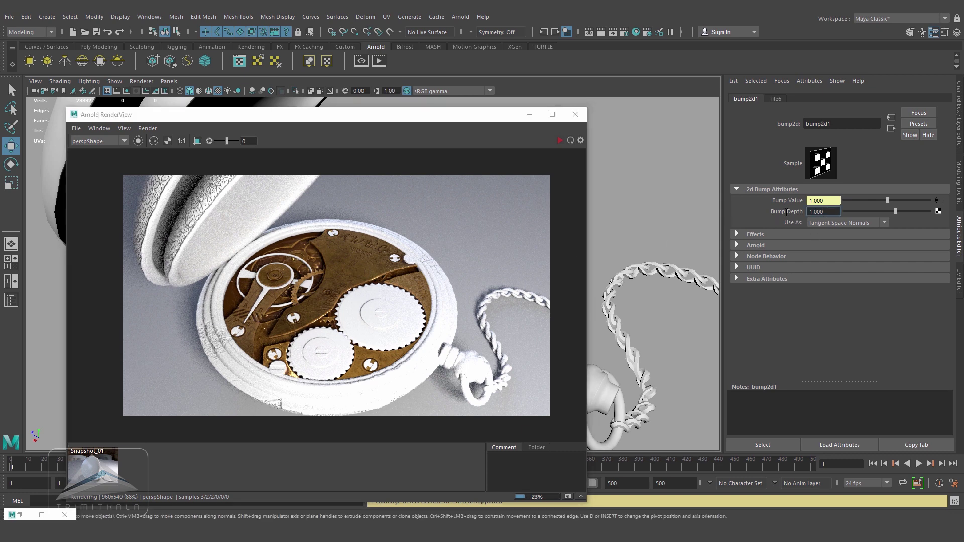
pyautogui.write('0.1')
pyautogui.press('Return')
pyautogui.click(559, 140)
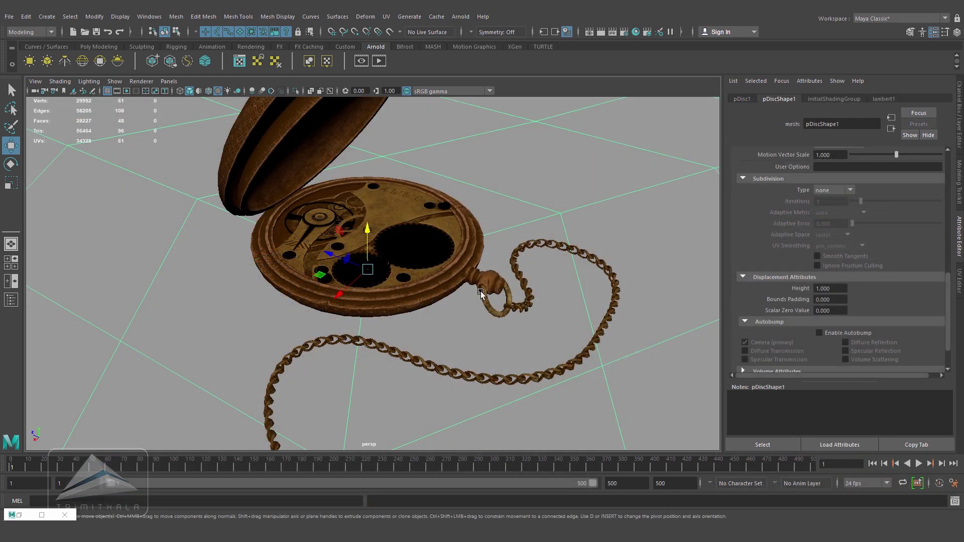
# Frame the fully textured watch with its open cover and chain, and preview it in the Arnold RenderView.
pyautogui.keyDown('alt'); pyautogui.moveTo(460, 281); pyautogui.dragTo(382, 288); pyautogui.keyUp('alt')
pyautogui.keyDown('alt'); pyautogui.moveTo(490, 288); pyautogui.dragTo(347, 247, button='right'); pyautogui.keyUp('alt')
pyautogui.keyDown('alt'); pyautogui.moveTo(346, 247); pyautogui.dragTo(473, 303); pyautogui.keyUp('alt')
pyautogui.click(378, 61)
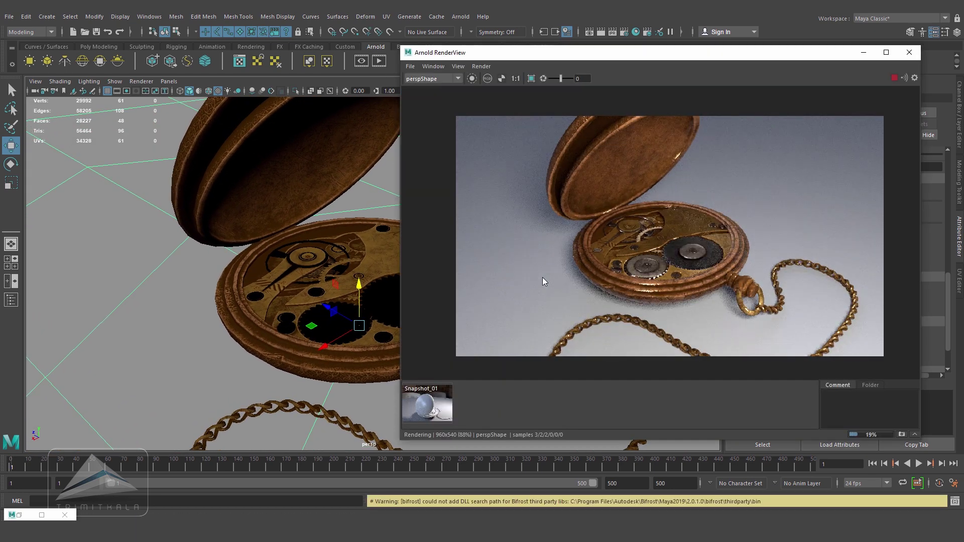
pyautogui.press('Escape')
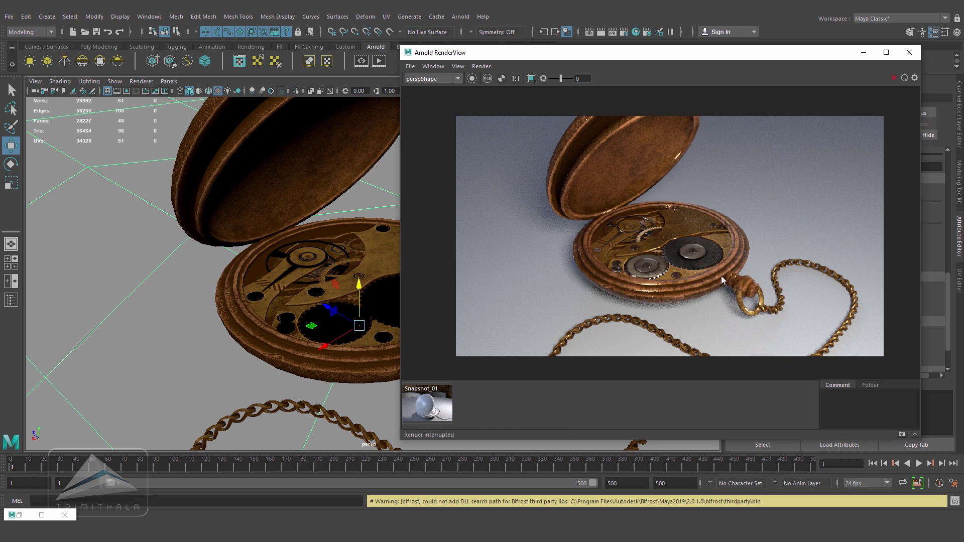
# Frame the open watch's gears and engraved plate closely and preview them in the Arnold RenderView.
pyautogui.click(909, 53)
pyautogui.scroll(5, 420, 253)
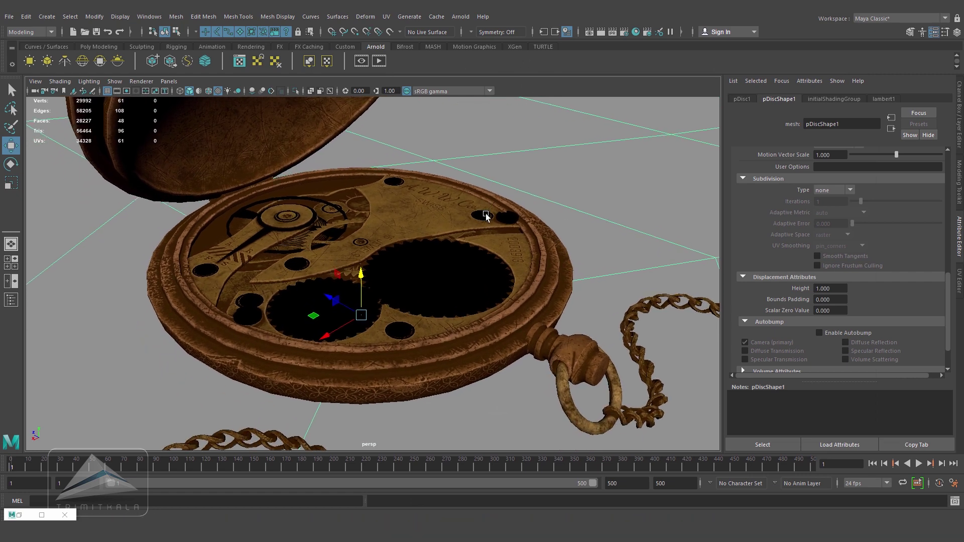
pyautogui.keyDown('alt'); pyautogui.moveTo(486, 216); pyautogui.dragTo(529, 255); pyautogui.keyUp('alt')
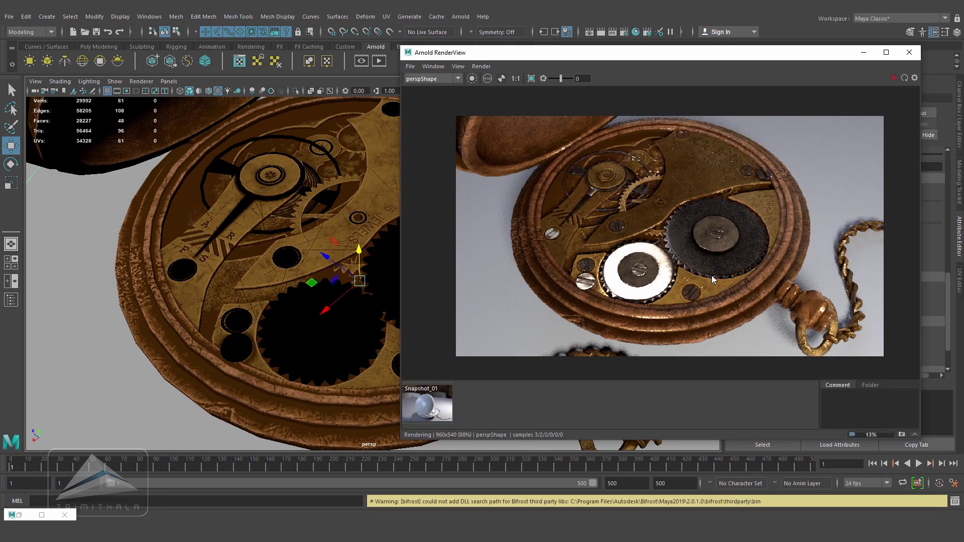
pyautogui.click(894, 78)
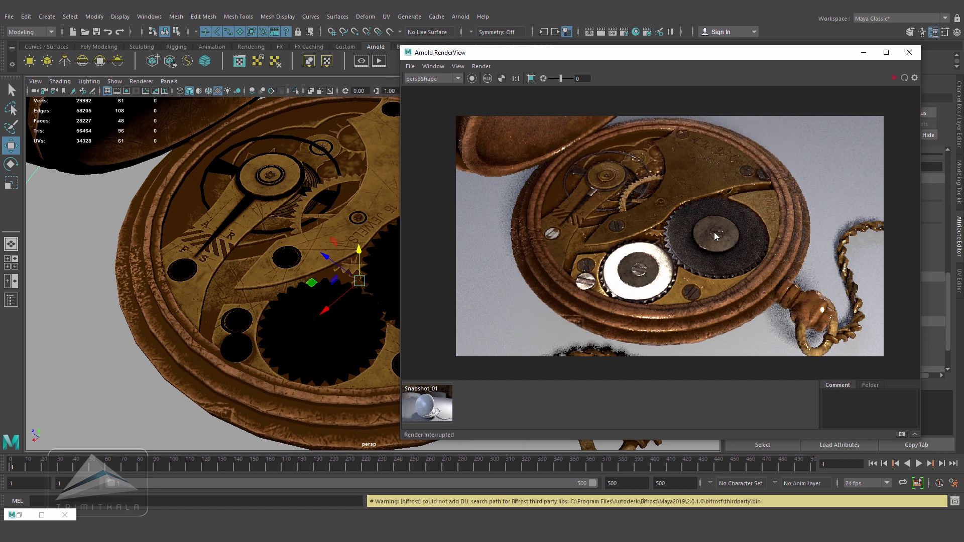
pyautogui.click(908, 52)
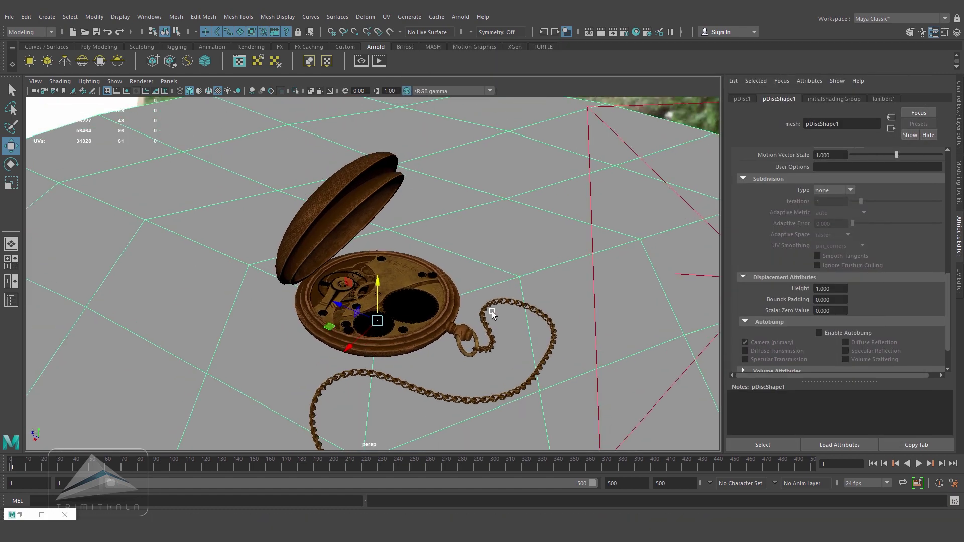
# Raise the Arnold render sampling to 4 for Camera (AA) and 3 for Diffuse.
pyautogui.keyDown('alt'); pyautogui.moveTo(491, 314); pyautogui.dragTo(509, 276); pyautogui.keyUp('alt')
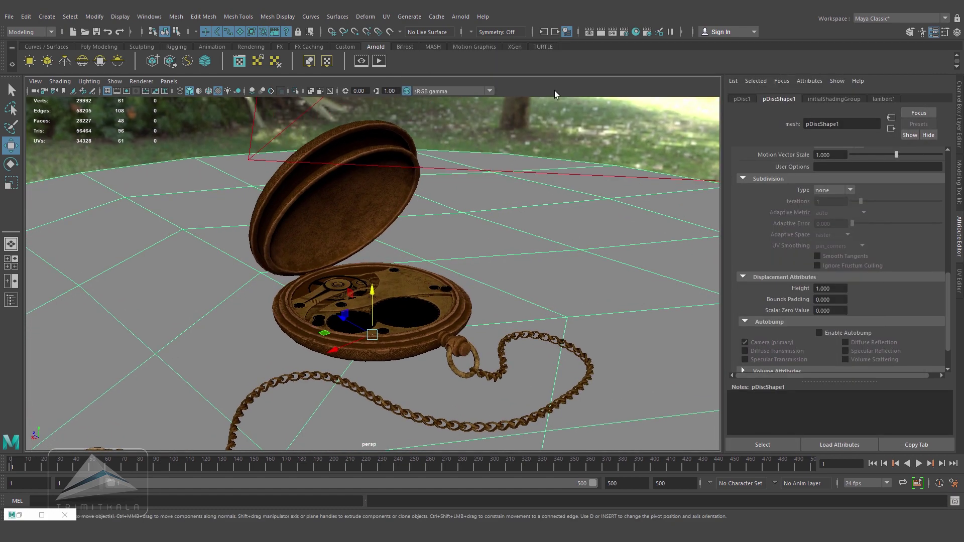
pyautogui.click(630, 34)
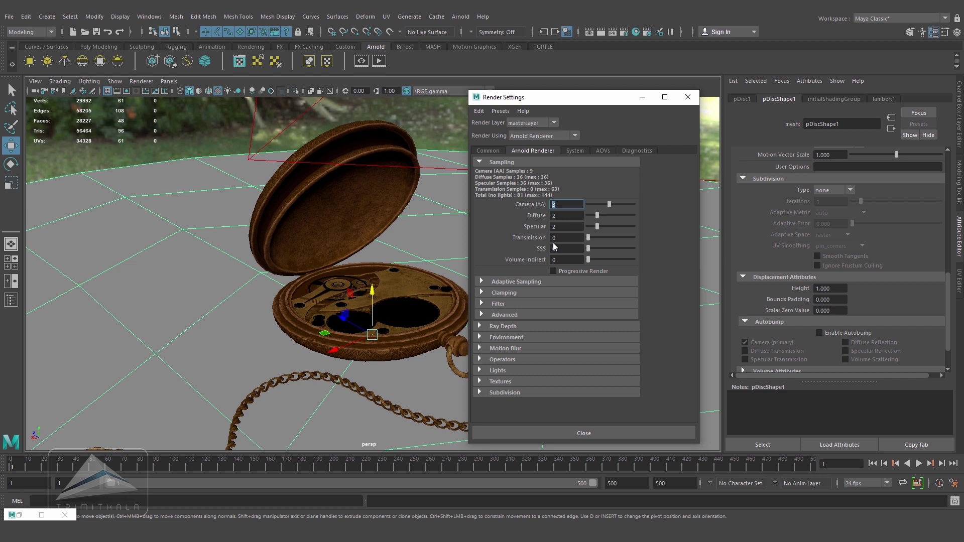
pyautogui.press('Tab')
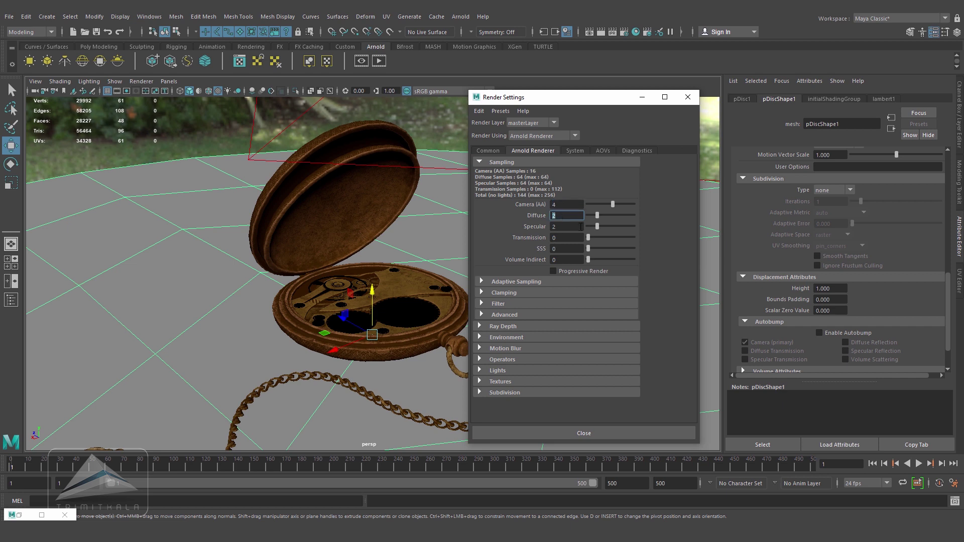
pyautogui.write('3')
pyautogui.press('Return')
# Set the Arnold ray depth to 4 for Transmission, 2 for Diffuse and 2 for Specular, and close the render settings.
pyautogui.click(481, 326)
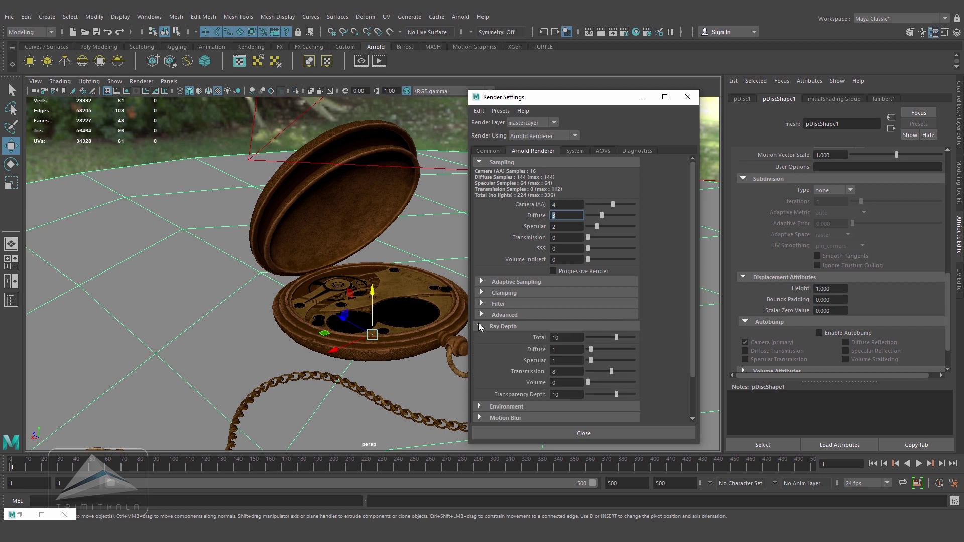
pyautogui.click(562, 372)
pyautogui.write('4')
pyautogui.moveTo(576, 349); pyautogui.dragTo(460, 338)
pyautogui.write('2')
pyautogui.press('Return')
pyautogui.press('Tab')
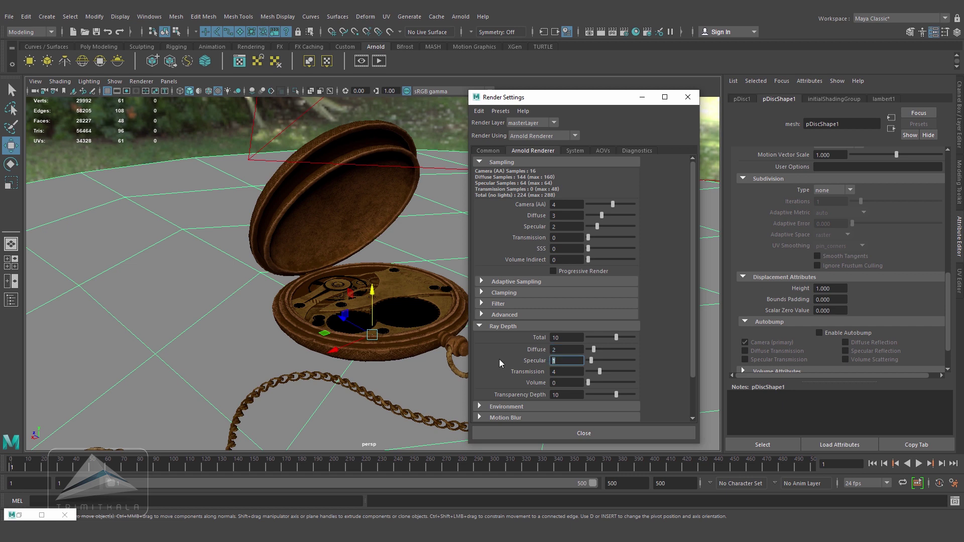
pyautogui.write('2')
pyautogui.press('Return')
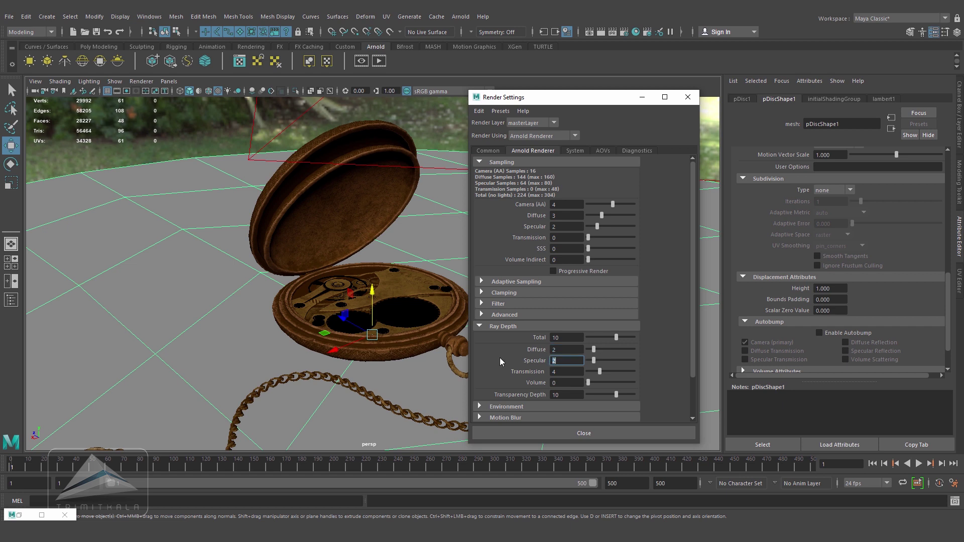
pyautogui.click(578, 433)
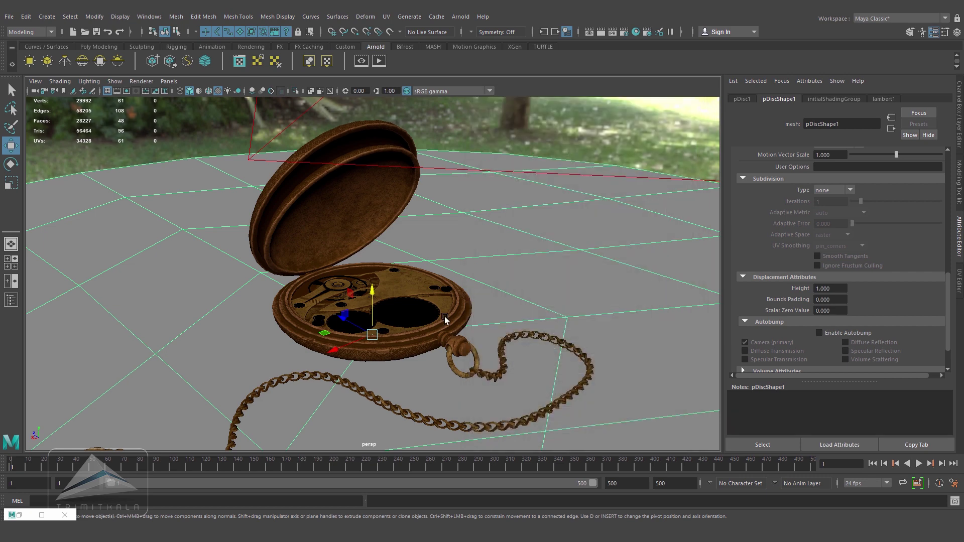
# Frame the whole open watch with its chain and render it in Arnold with the higher-quality settings.
pyautogui.keyDown('alt'); pyautogui.moveTo(455, 293); pyautogui.dragTo(481, 278); pyautogui.keyUp('alt')
pyautogui.keyDown('alt'); pyautogui.moveTo(481, 277); pyautogui.dragTo(488, 263, button='right'); pyautogui.keyUp('alt')
pyautogui.keyDown('alt'); pyautogui.moveTo(489, 262); pyautogui.dragTo(505, 241, button='middle'); pyautogui.keyUp('alt')
pyautogui.click(380, 62)
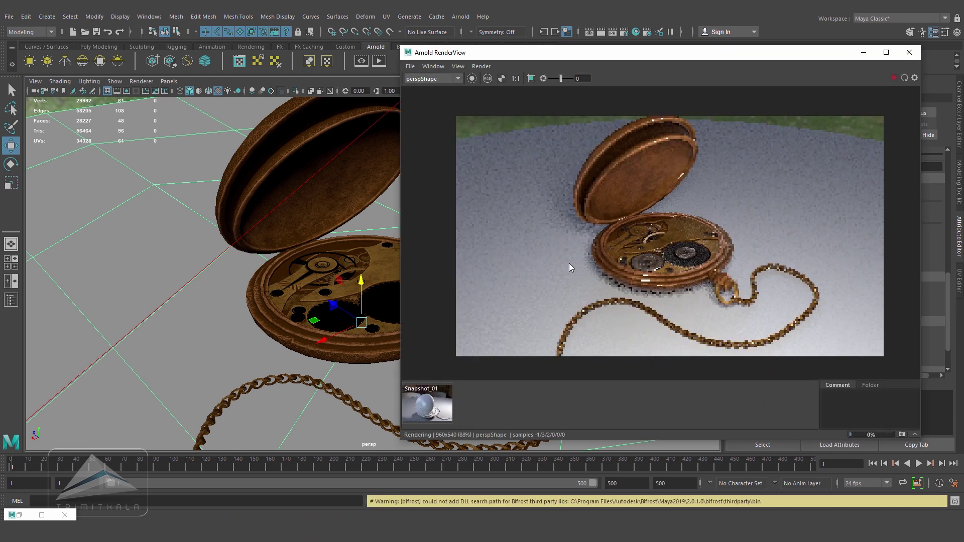